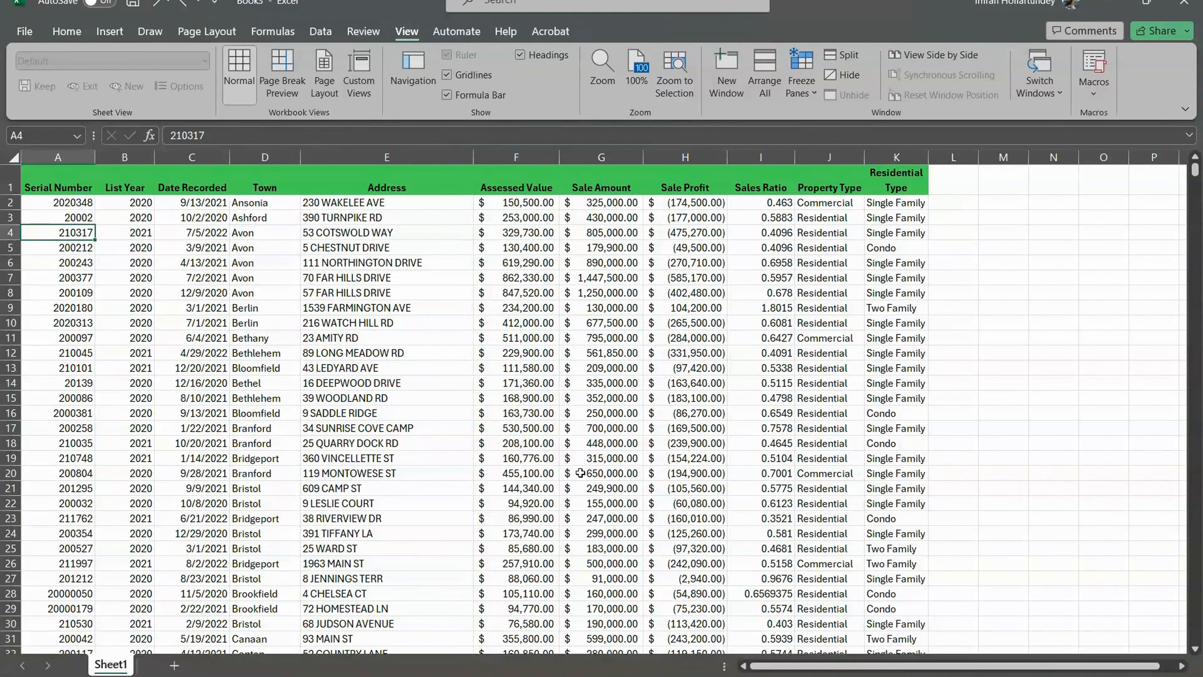
- Look through the upper rows of the property sales records, checking sample assessed value, sale profit and address cells
click(490, 439)
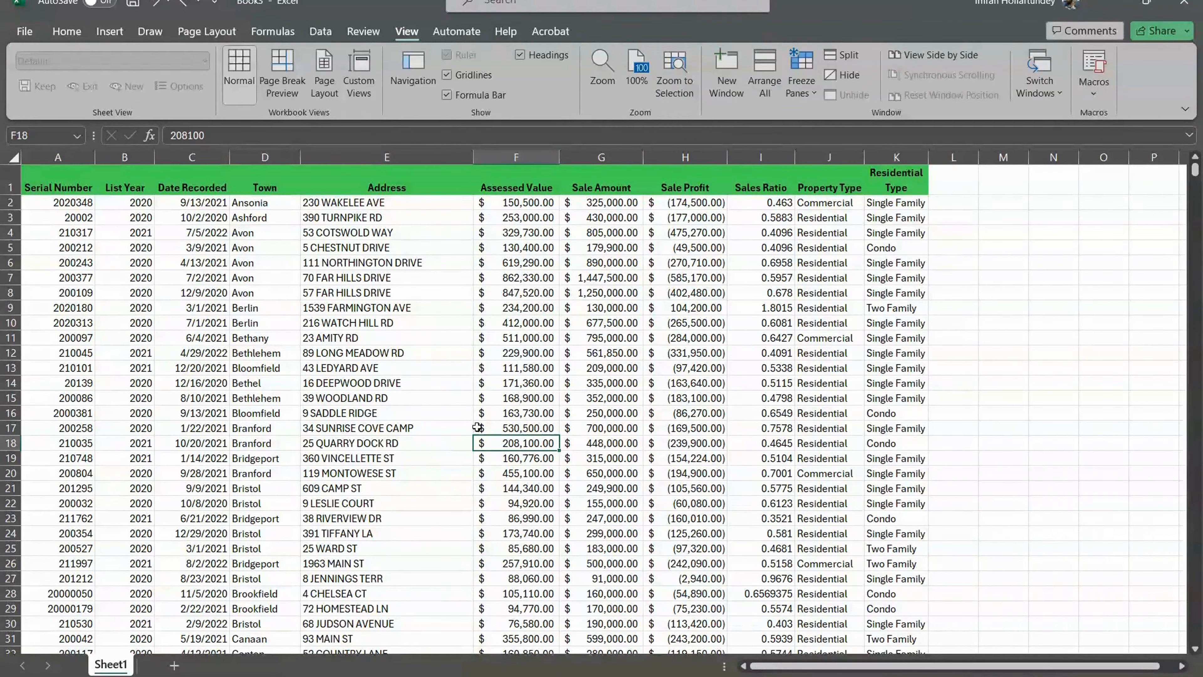
scroll(477, 427, down, 1)
scroll(473, 393, up, 1)
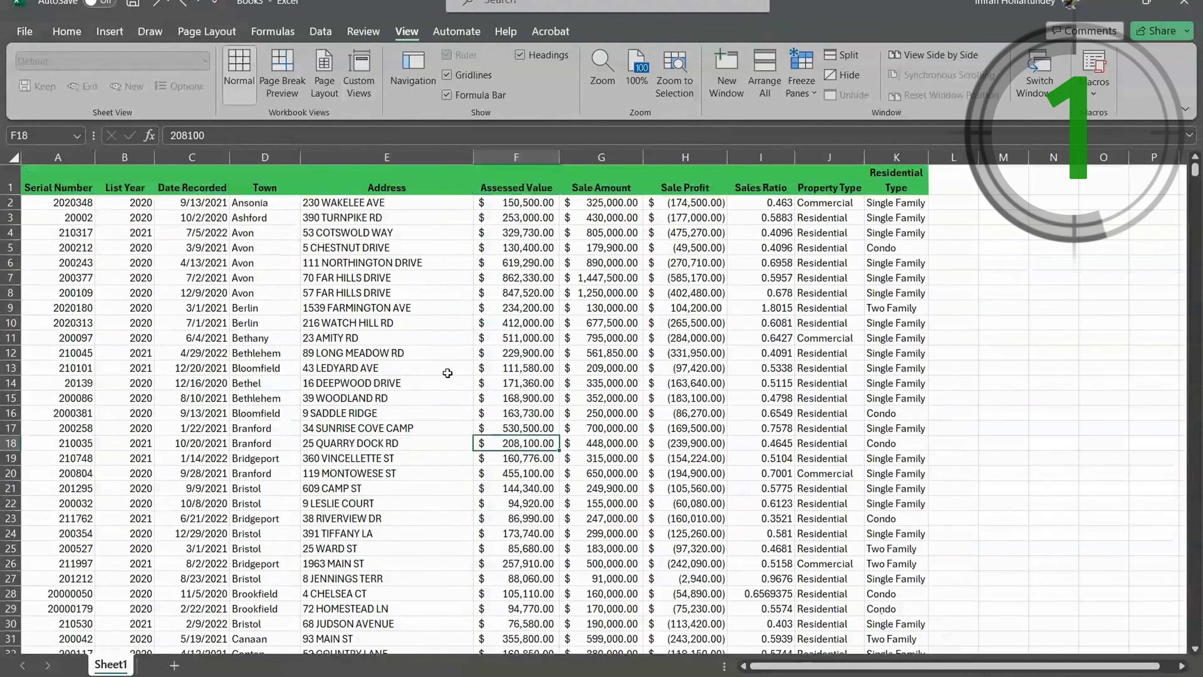
scroll(447, 373, down, 6)
scroll(323, 294, up, 1)
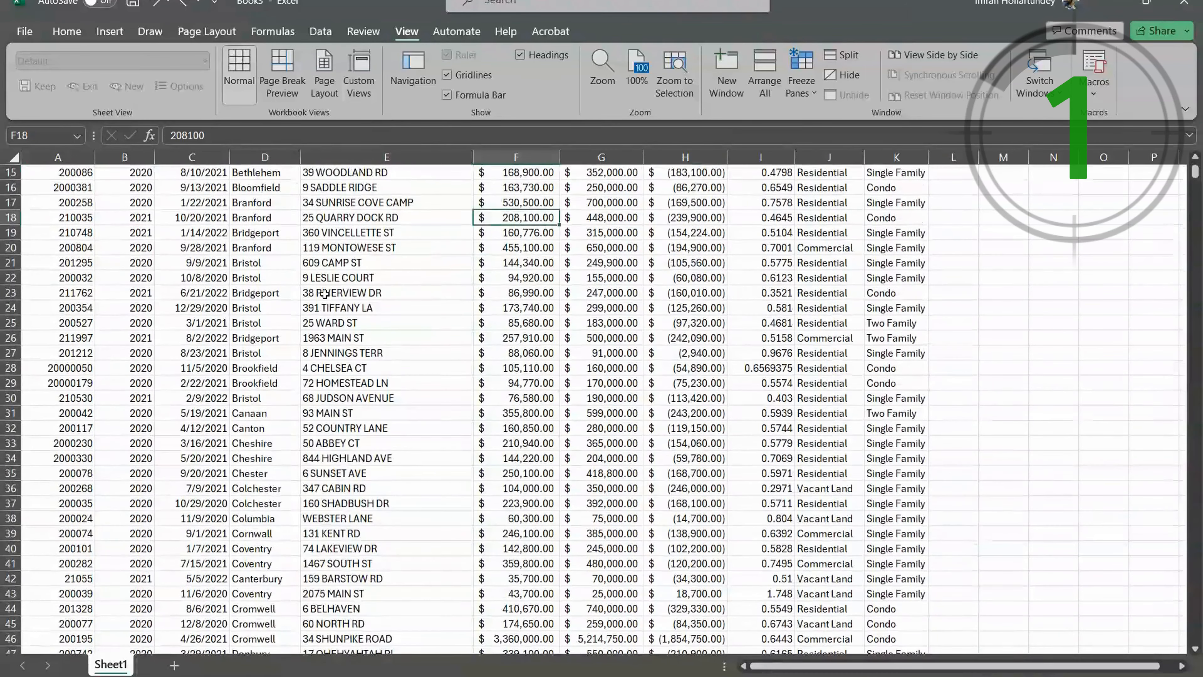
click(755, 368)
click(672, 367)
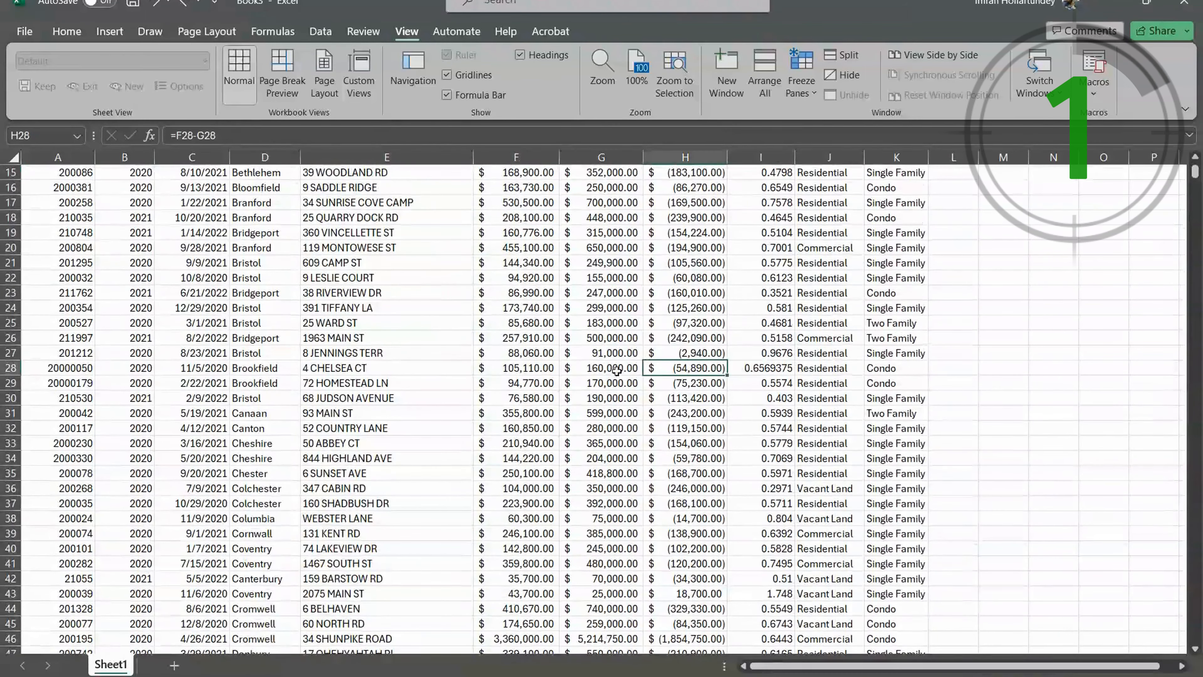
click(384, 354)
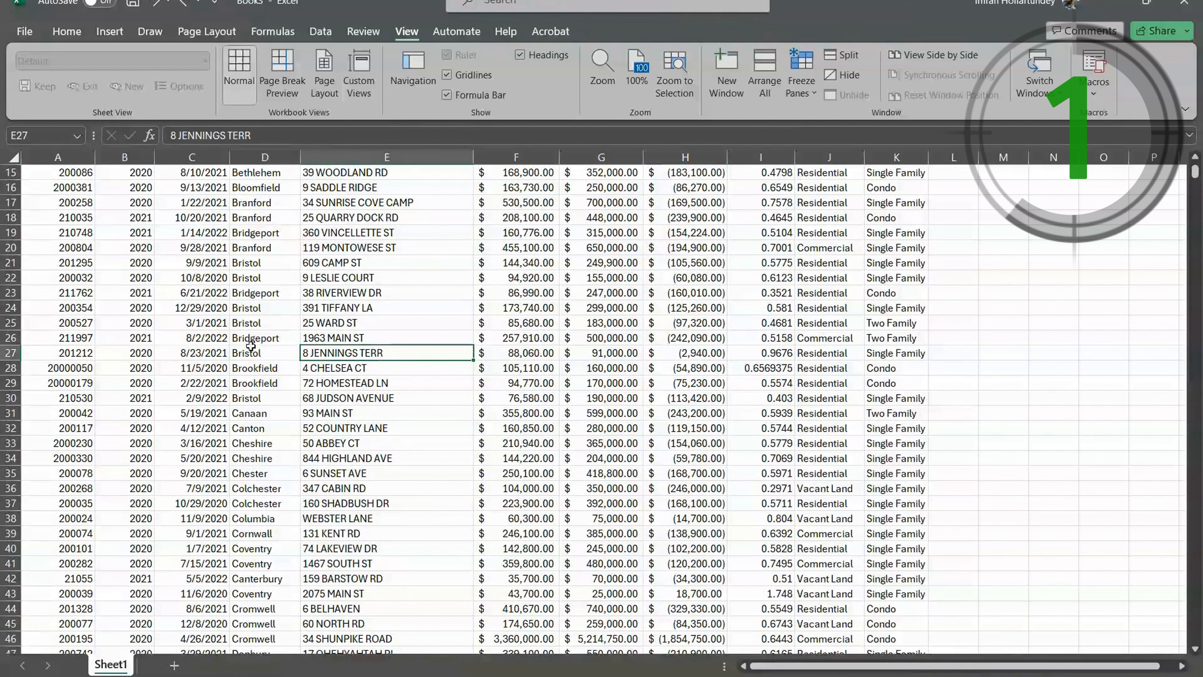
scroll(713, 354, up, 5)
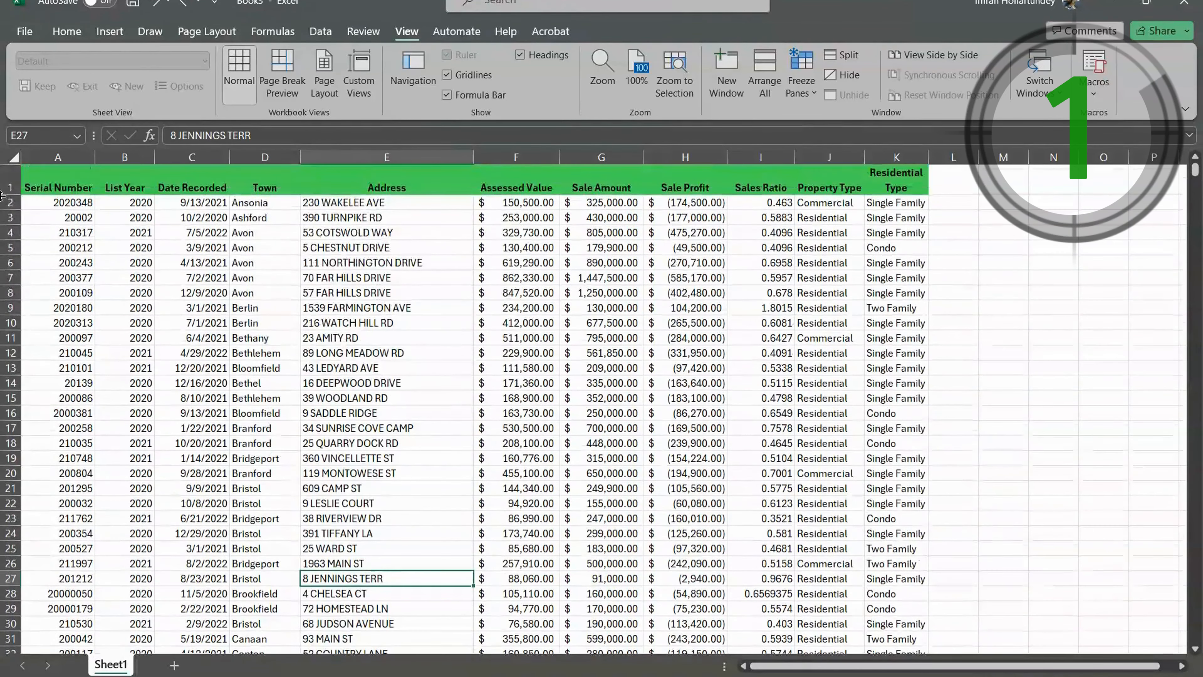
- Freeze the top row of Sheet1 so the column headings stay in view
click(4, 190)
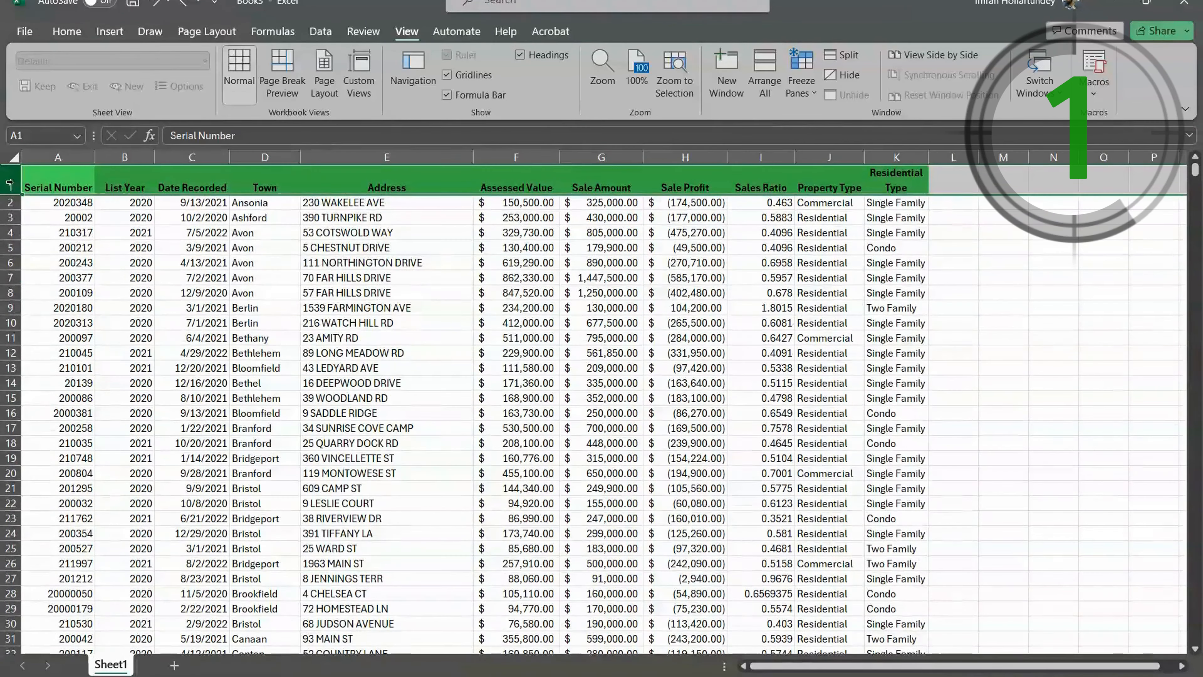
click(336, 411)
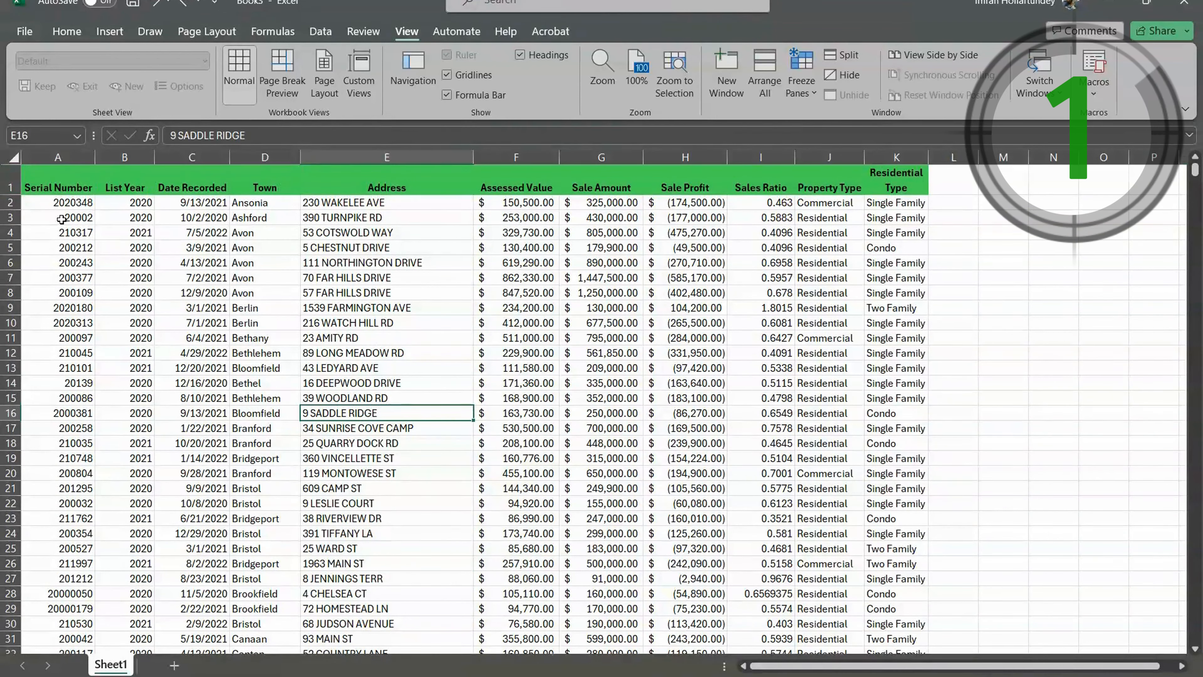
click(69, 228)
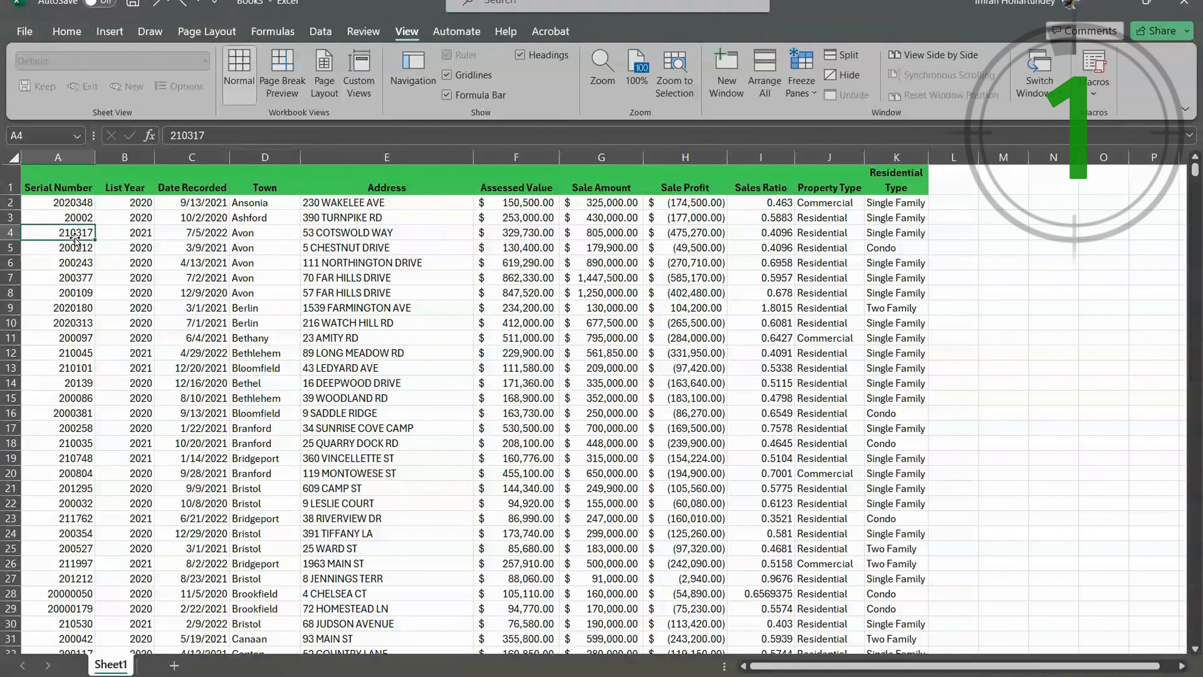
key(alt+w)
key(f)
key(r)
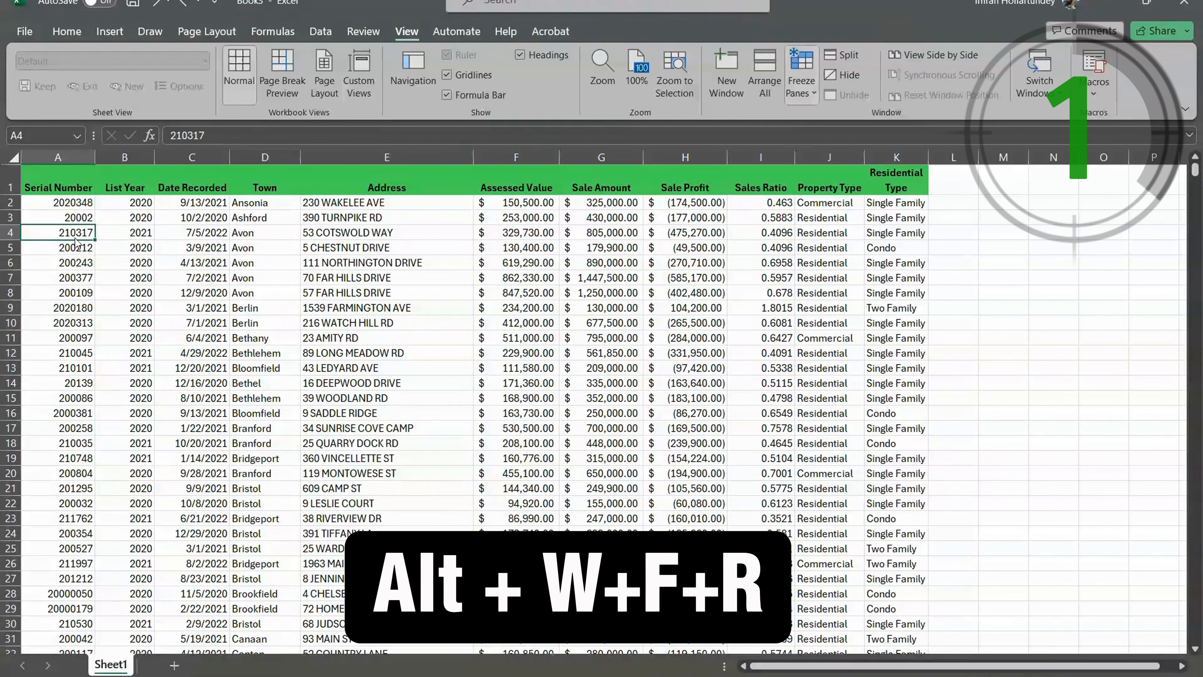
scroll(265, 275, down, 1)
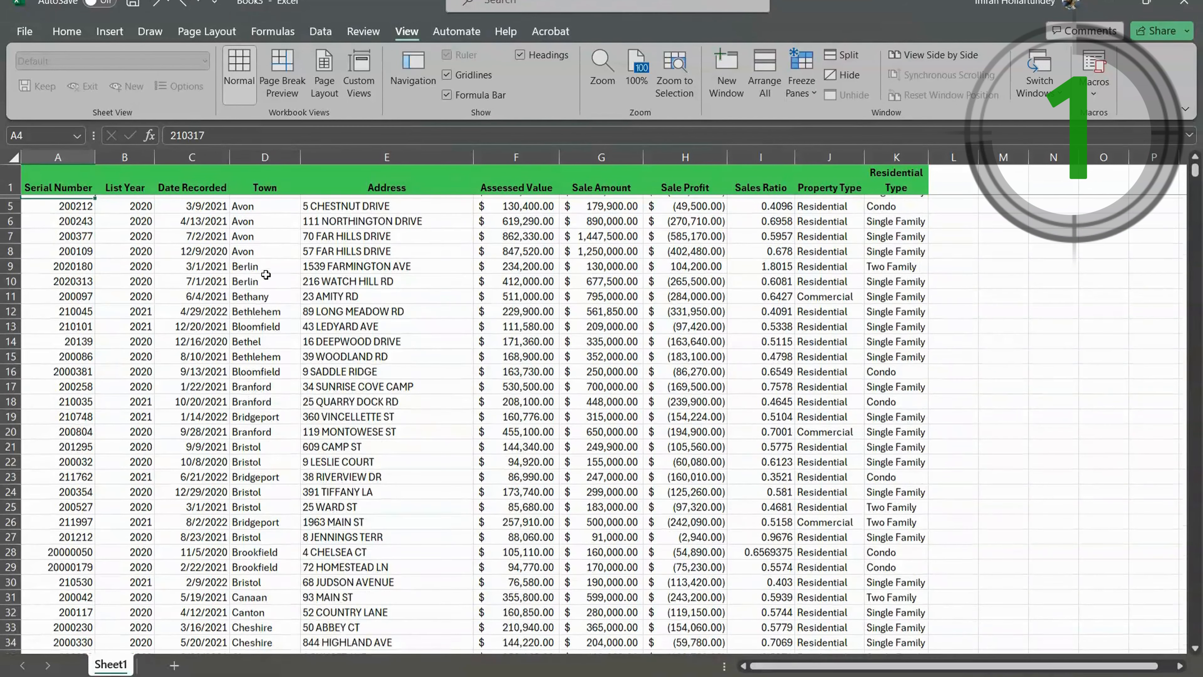
scroll(266, 274, down, 8)
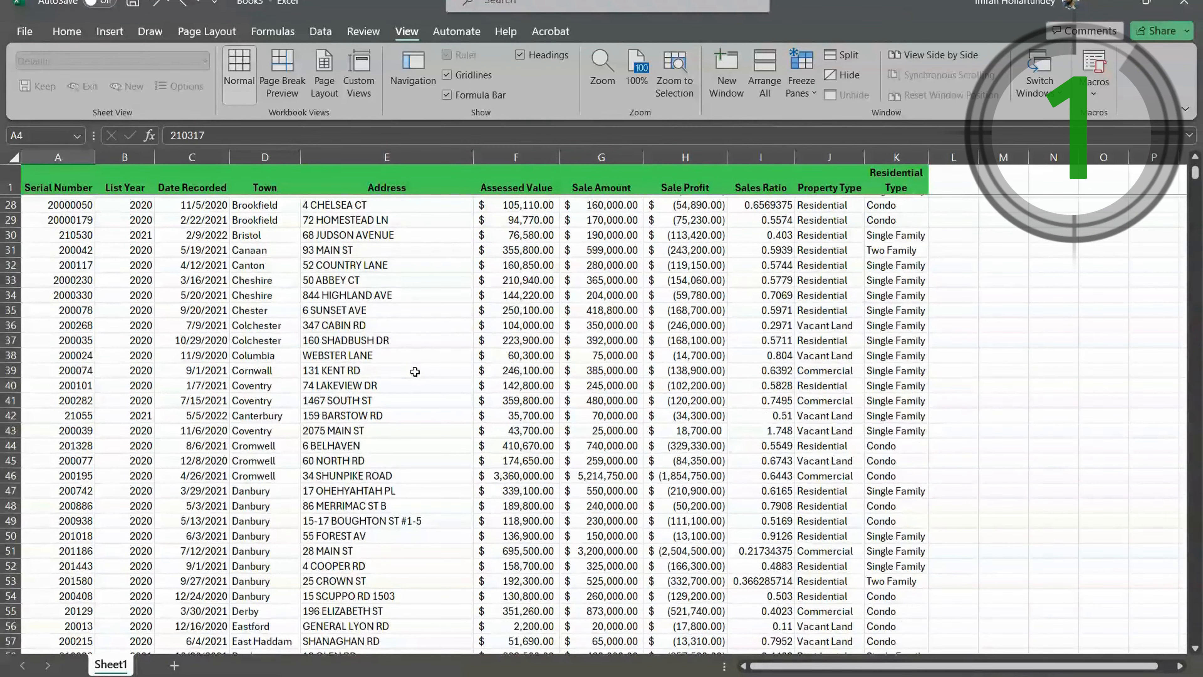
scroll(415, 371, down, 5)
scroll(310, 351, up, 8)
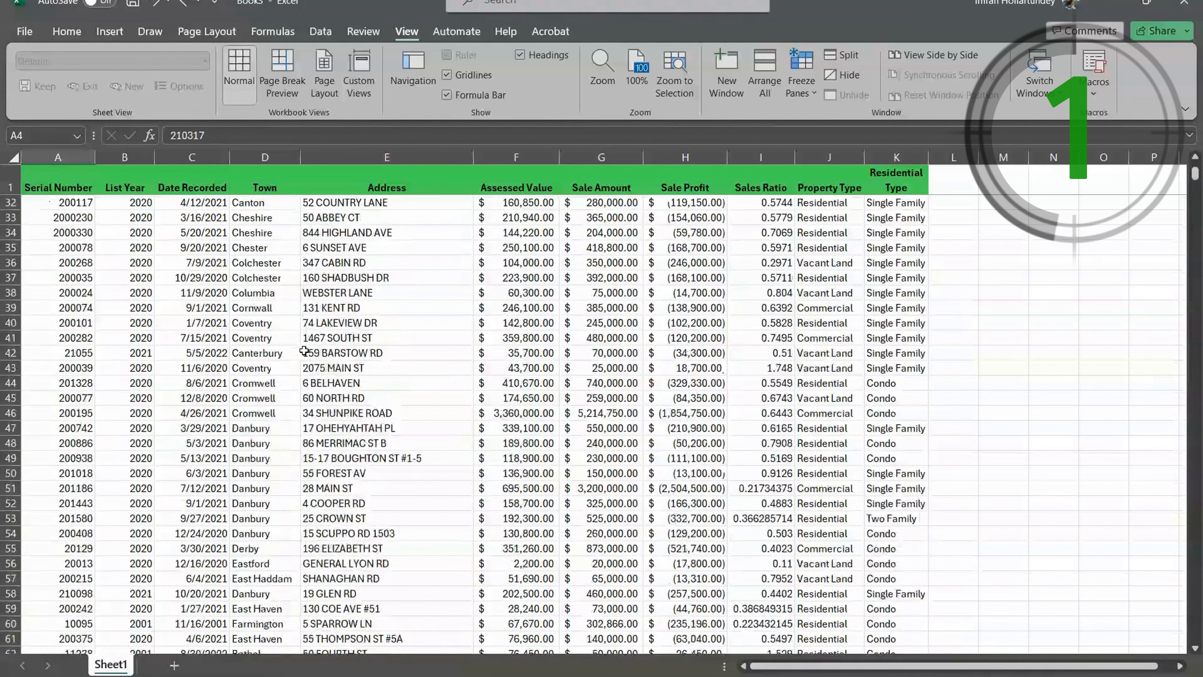
scroll(310, 351, up, 3)
scroll(310, 353, down, 8)
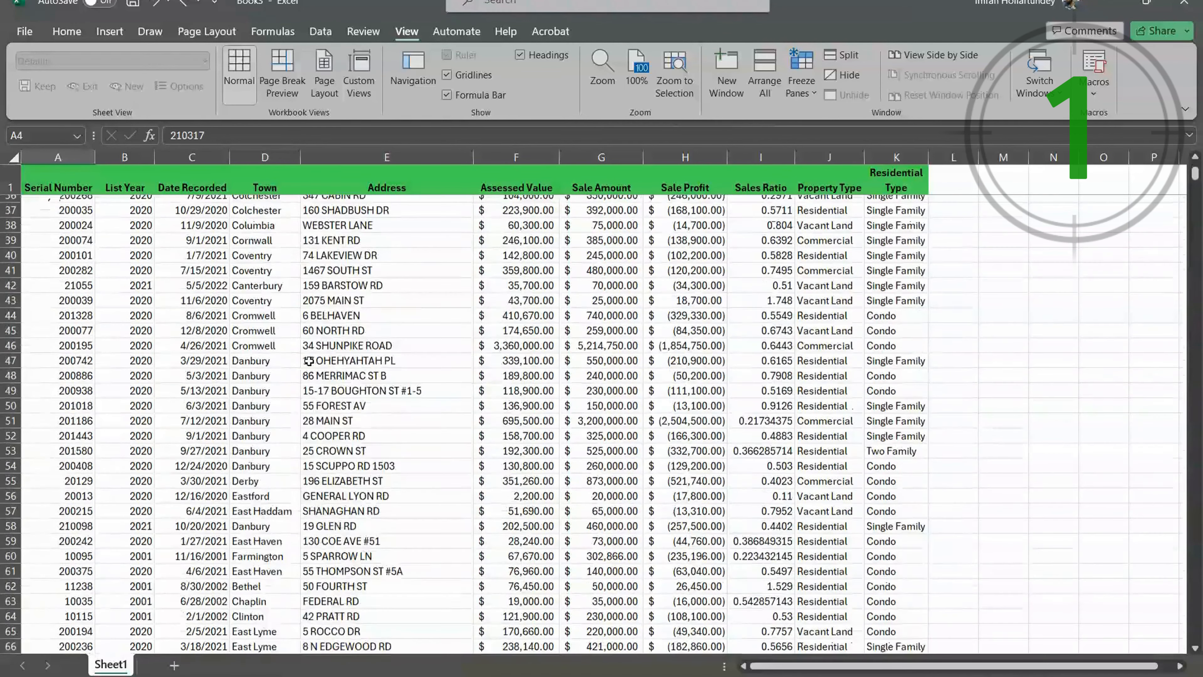
scroll(309, 360, down, 3)
scroll(308, 360, up, 4)
click(331, 353)
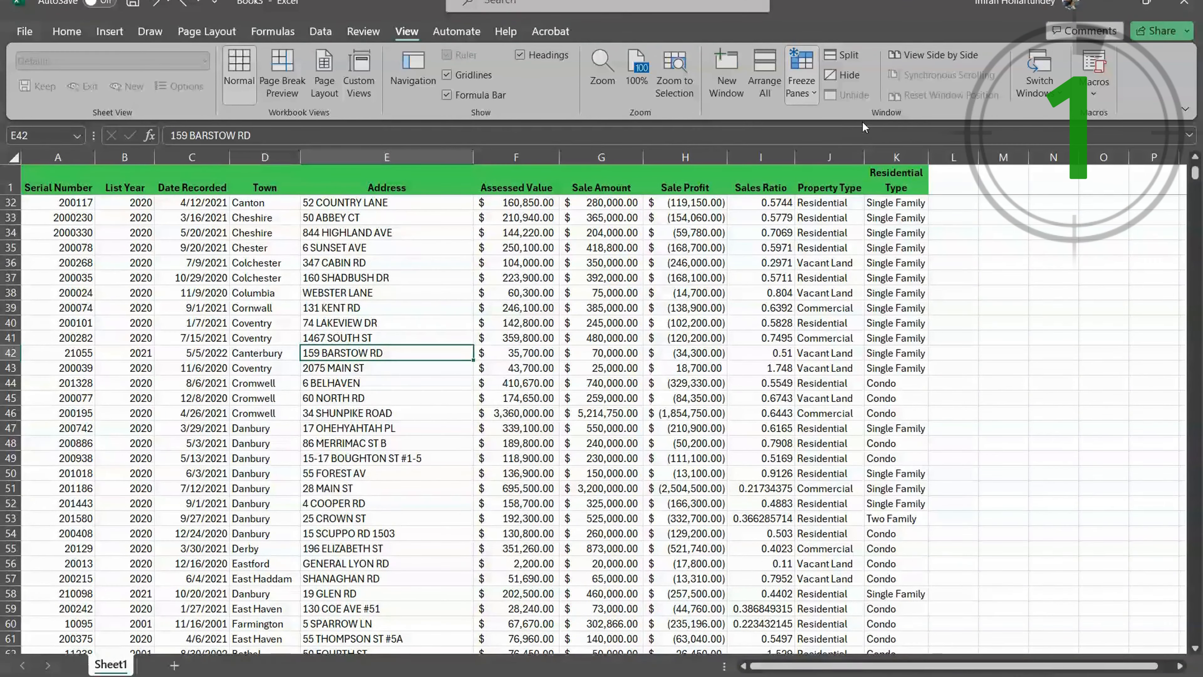
scroll(546, 360, up, 10)
scroll(421, 327, down, 6)
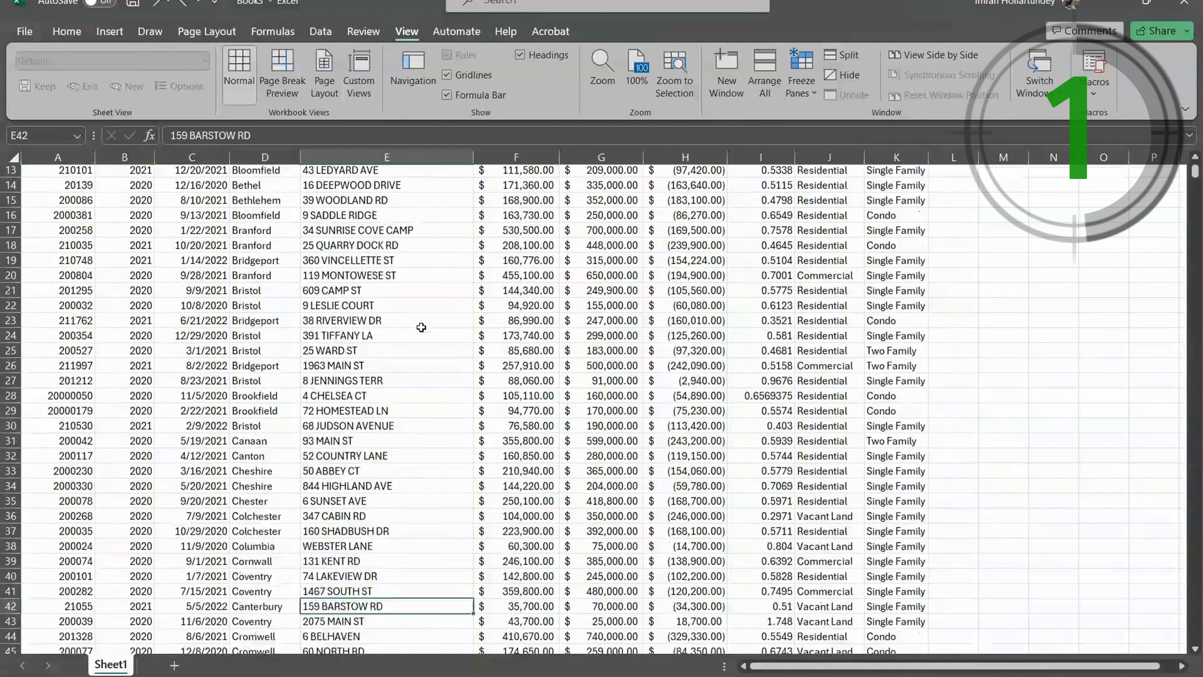
scroll(421, 327, down, 2)
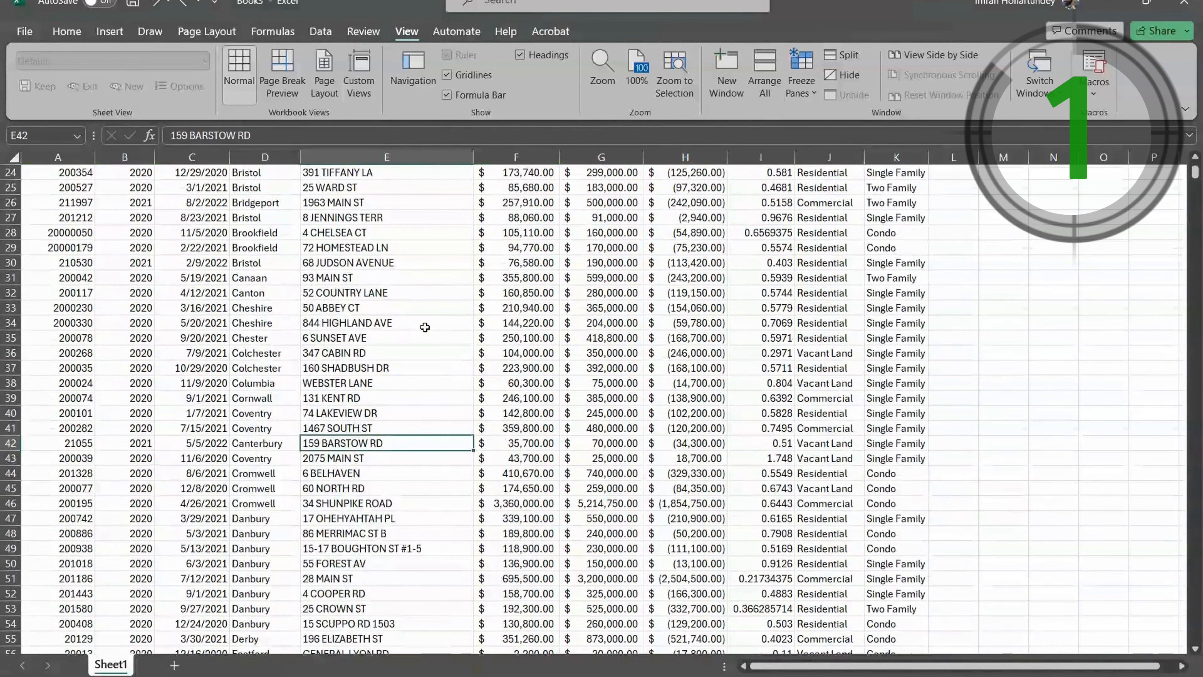
scroll(425, 327, down, 3)
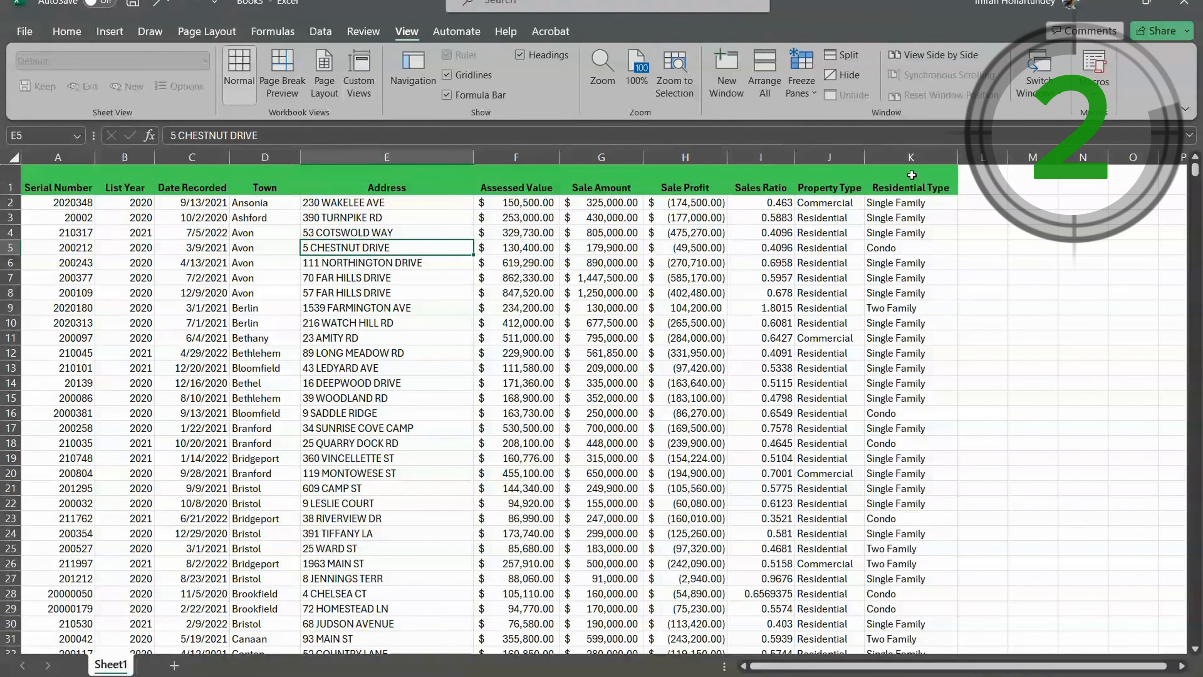
- Insert a line break between "Residential" and "Type" in header cell K1
click(920, 187)
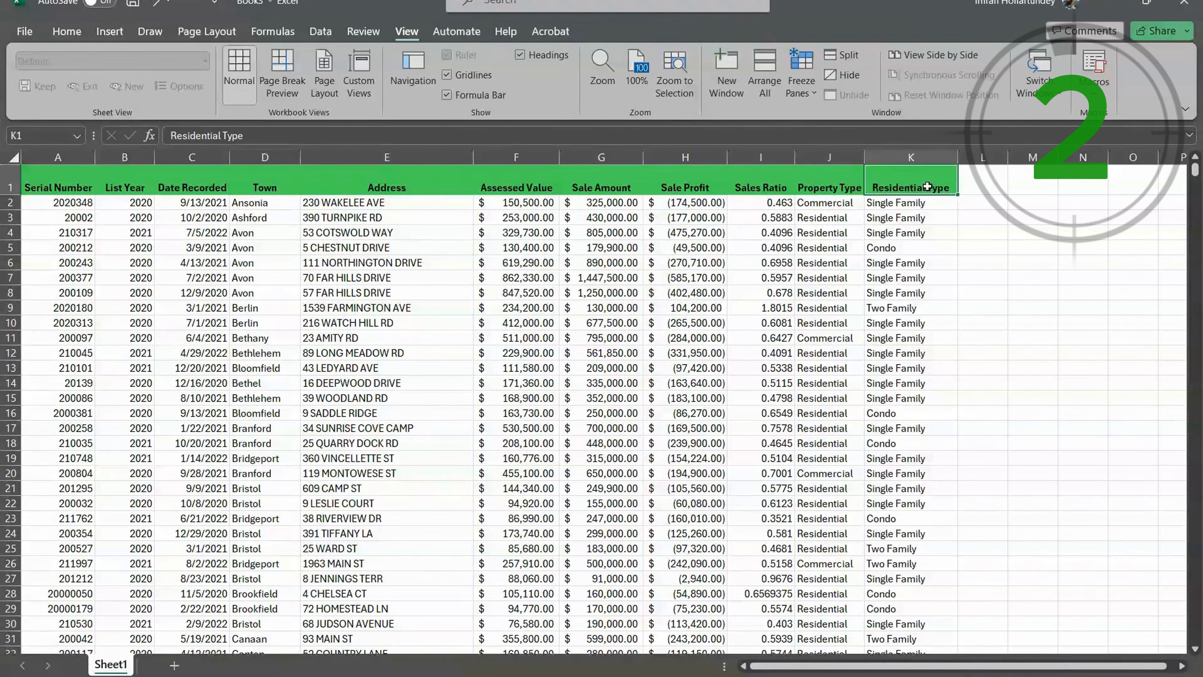
double_click(928, 188)
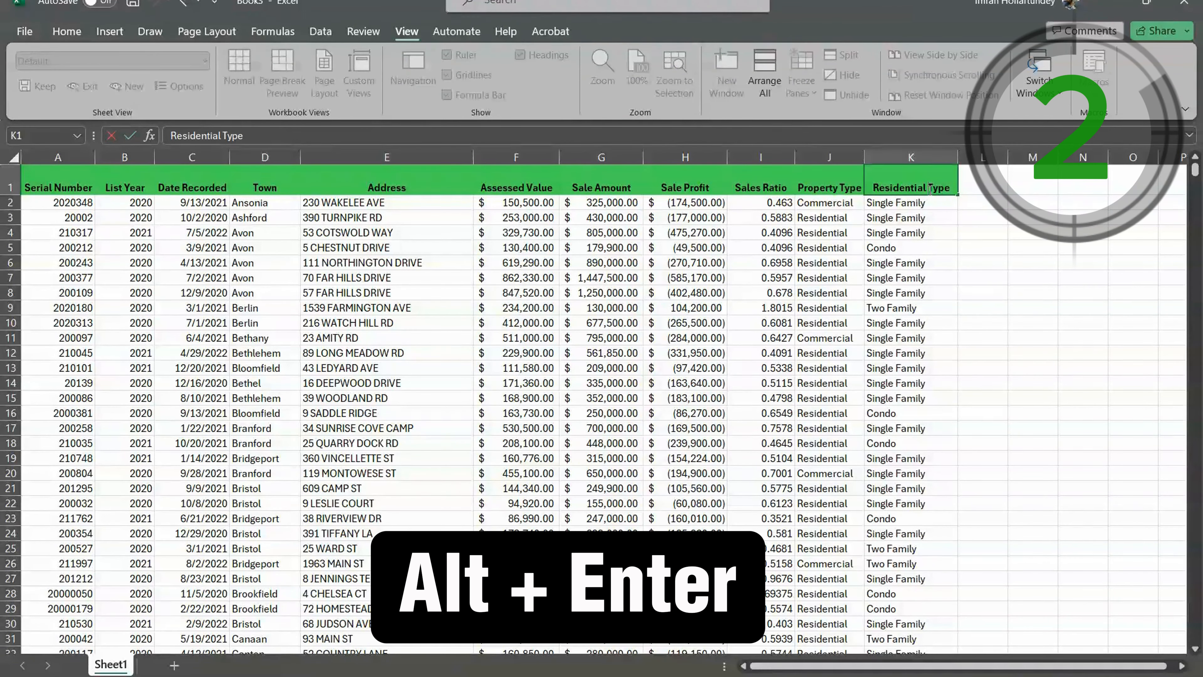
key(alt+Return)
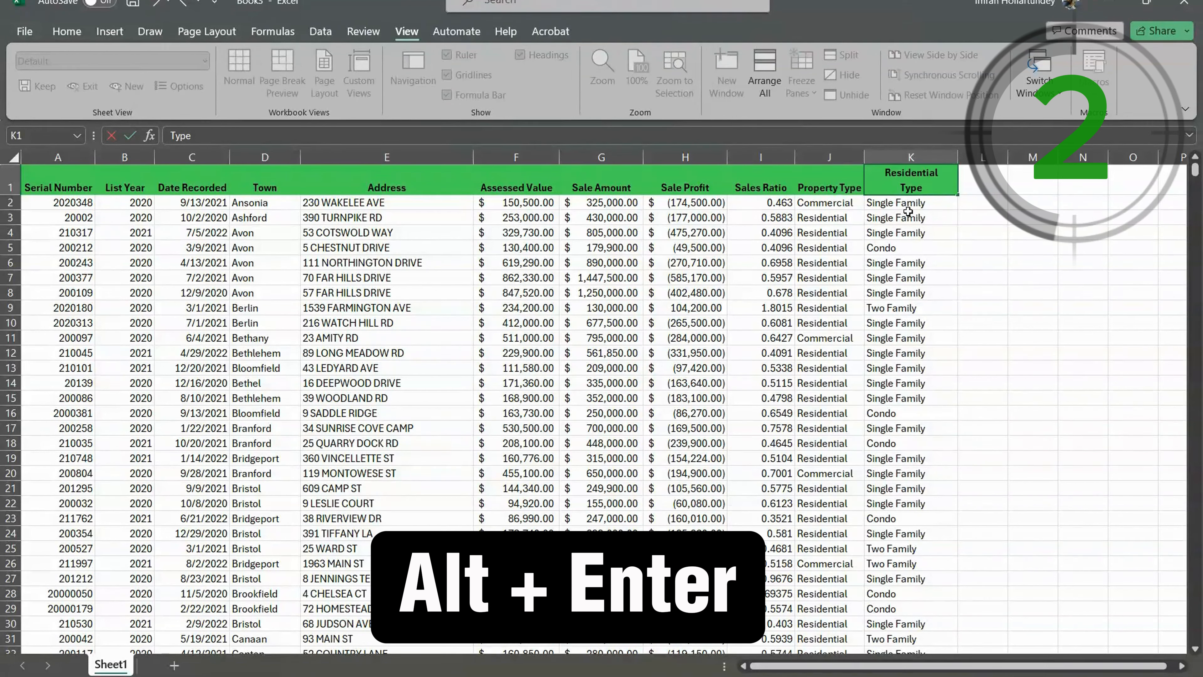
key(Return)
key(Return)
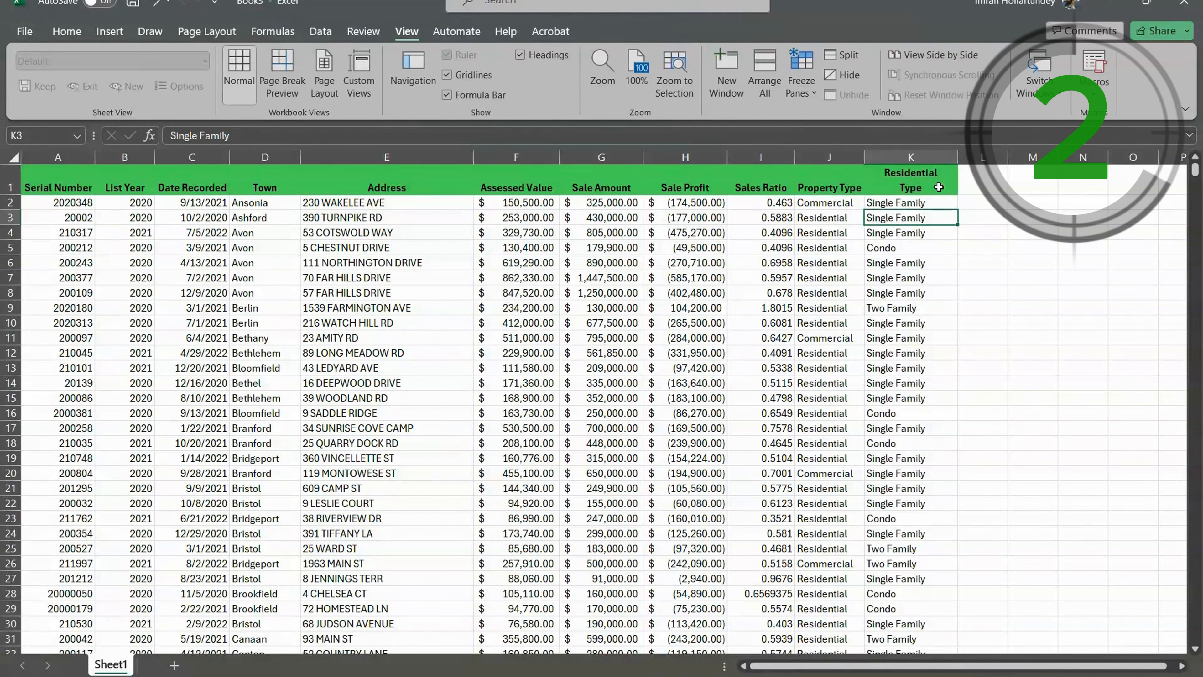
- Scroll down through the sales records past row 120 to examine how far the list extends
click(467, 398)
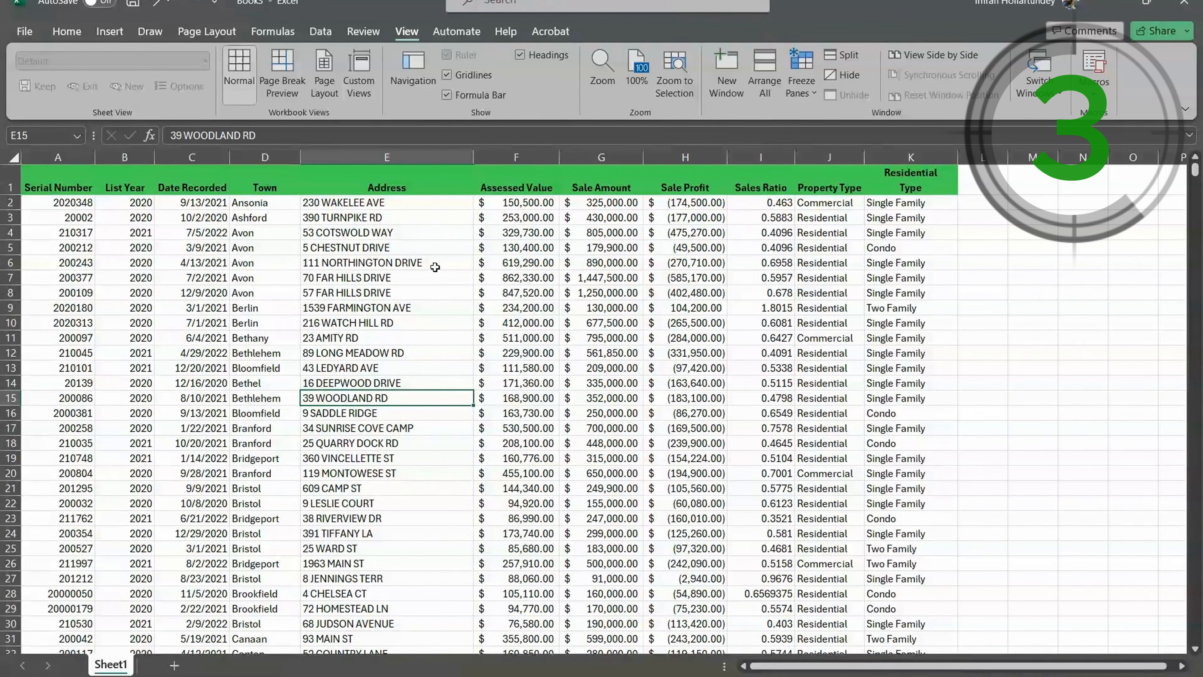
scroll(434, 267, down, 12)
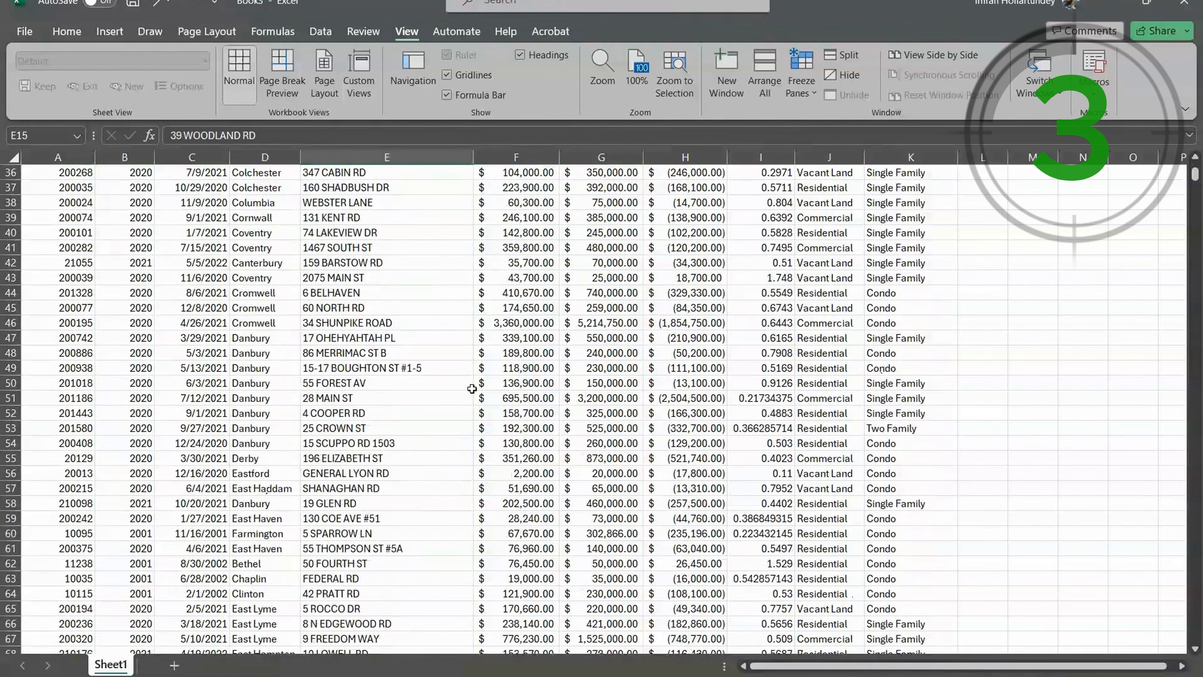
scroll(472, 388, down, 11)
scroll(458, 387, down, 7)
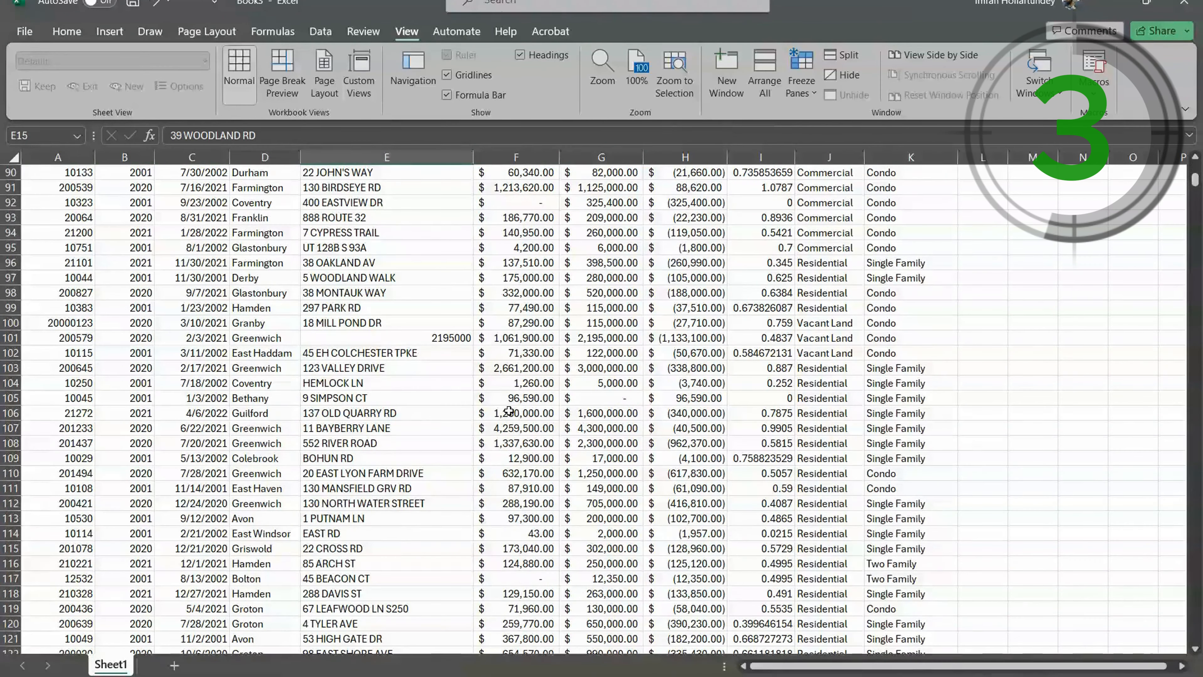
scroll(502, 408, down, 4)
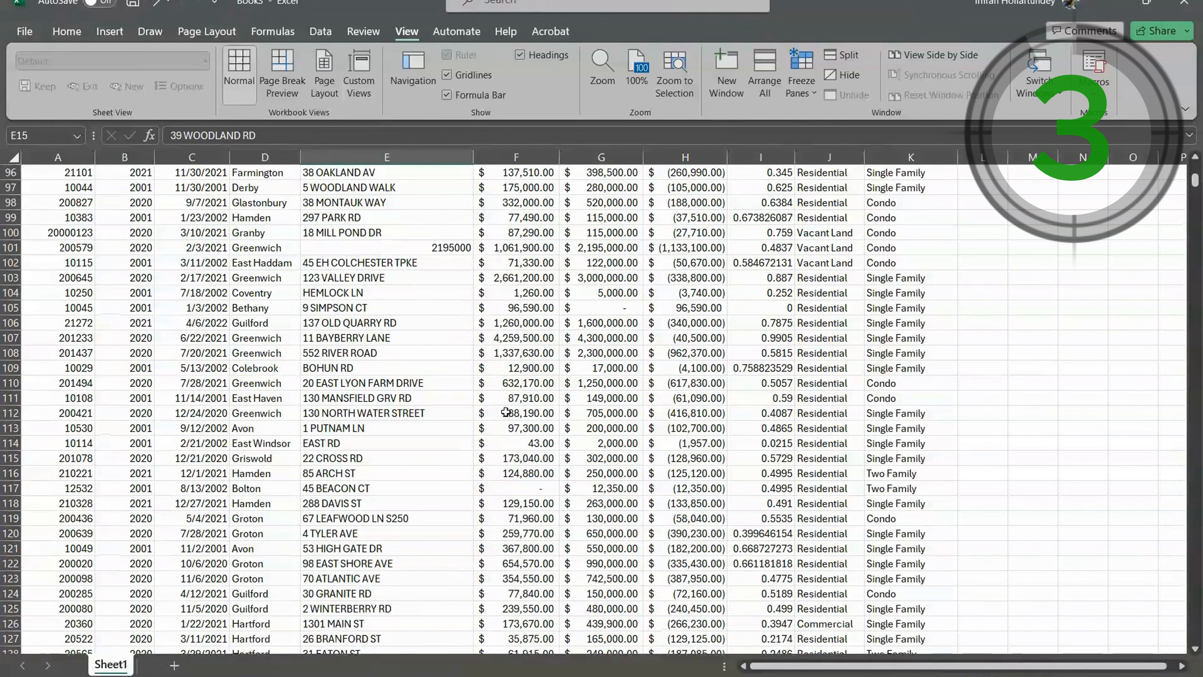
scroll(506, 411, down, 2)
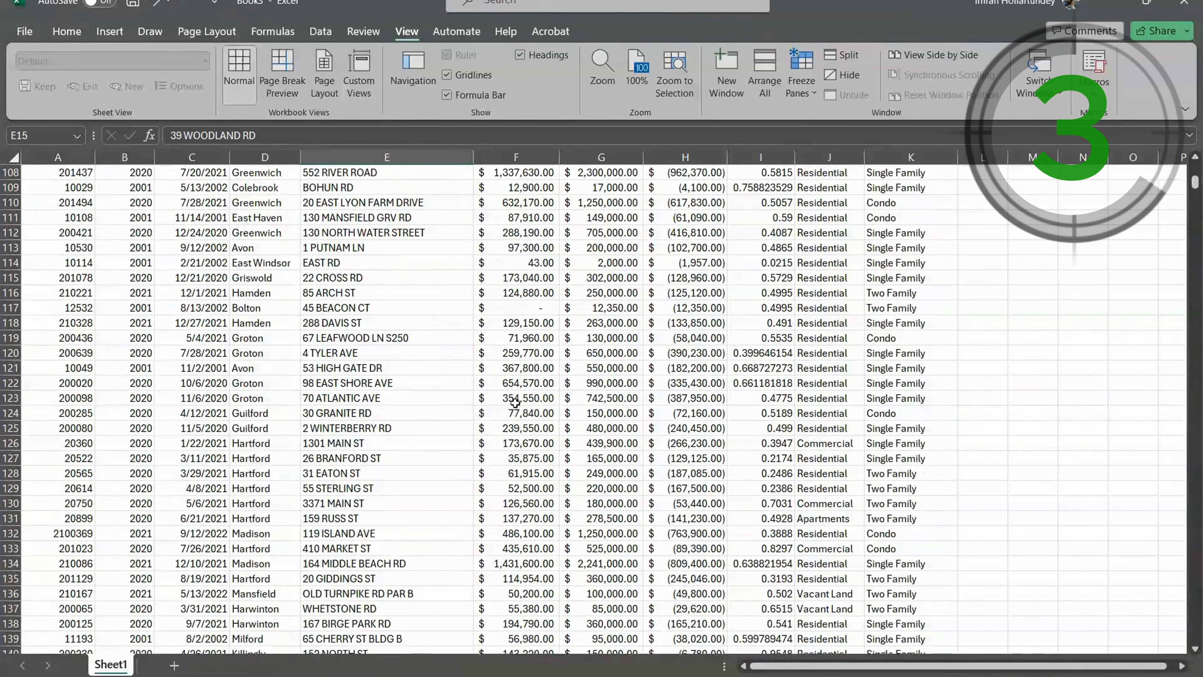
click(509, 398)
scroll(498, 411, down, 8)
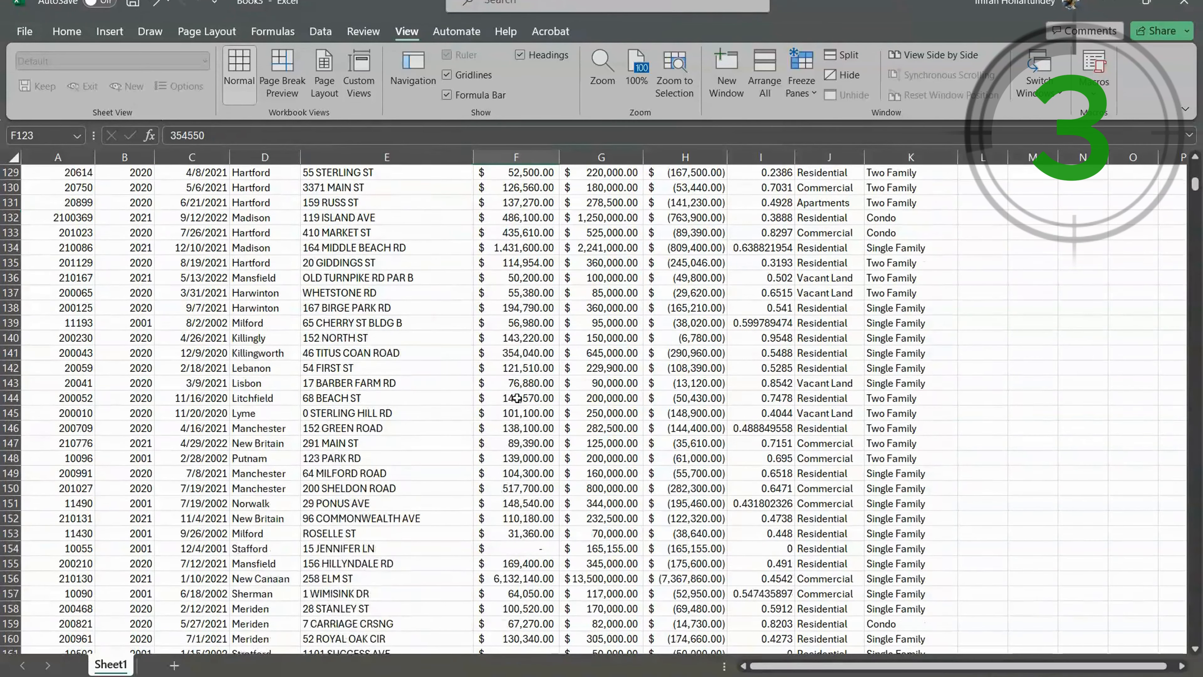
click(448, 412)
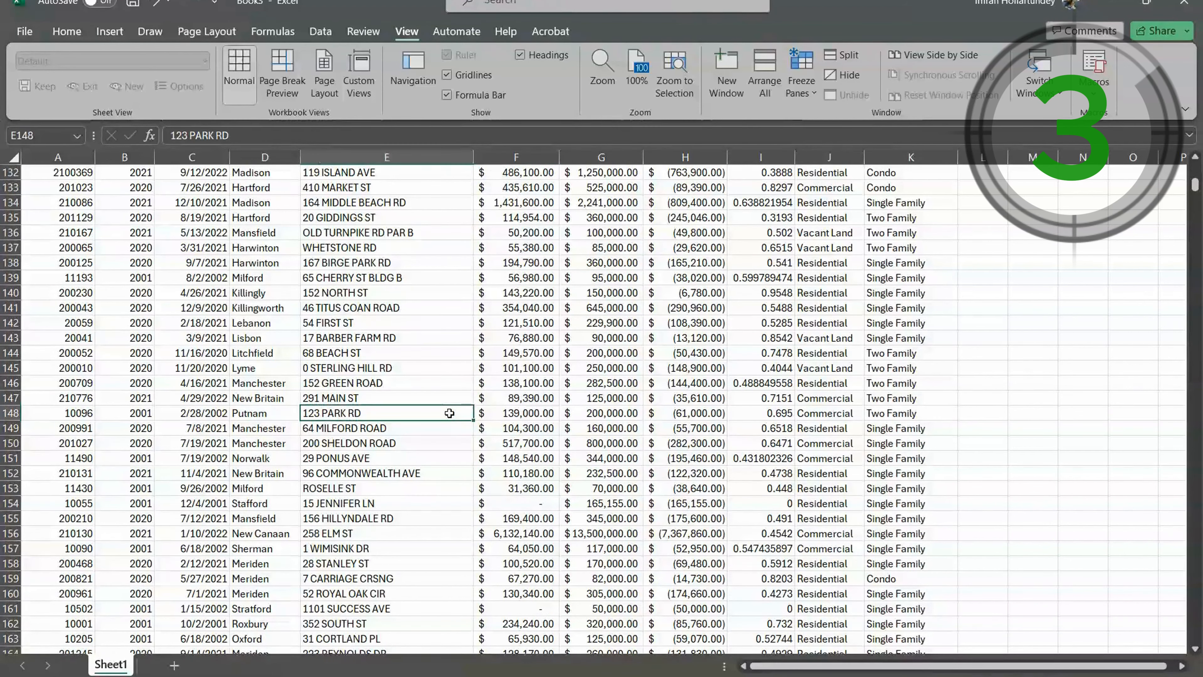
key(ctrl+Down)
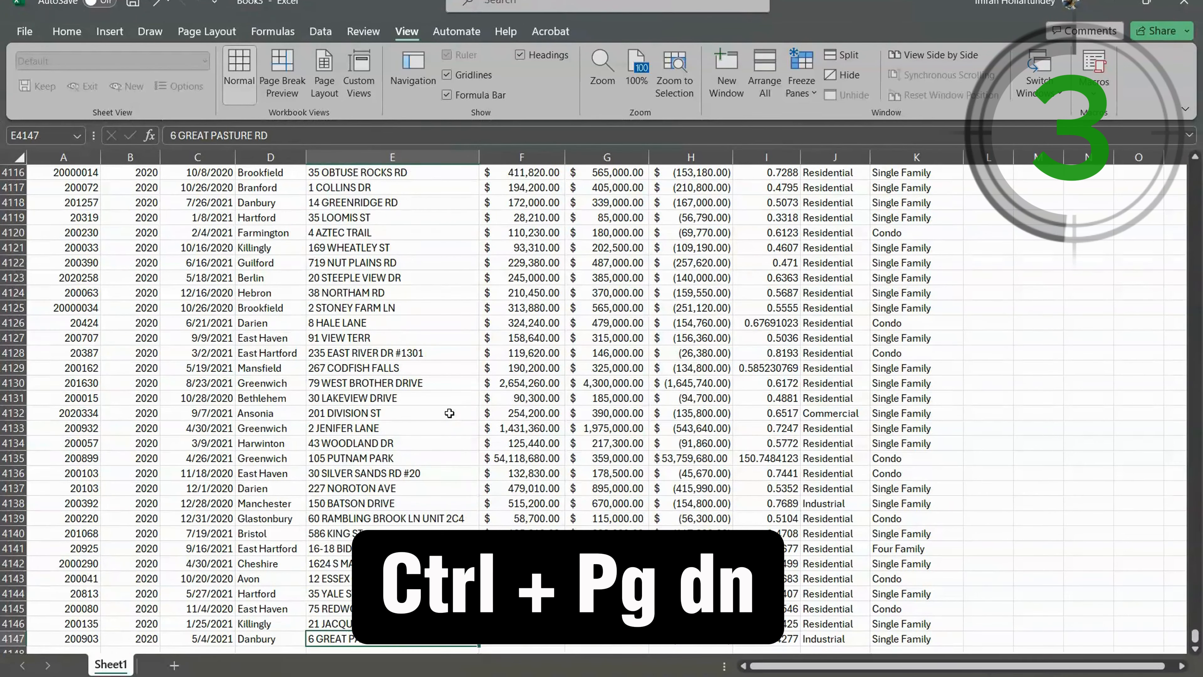
scroll(435, 487, down, 1)
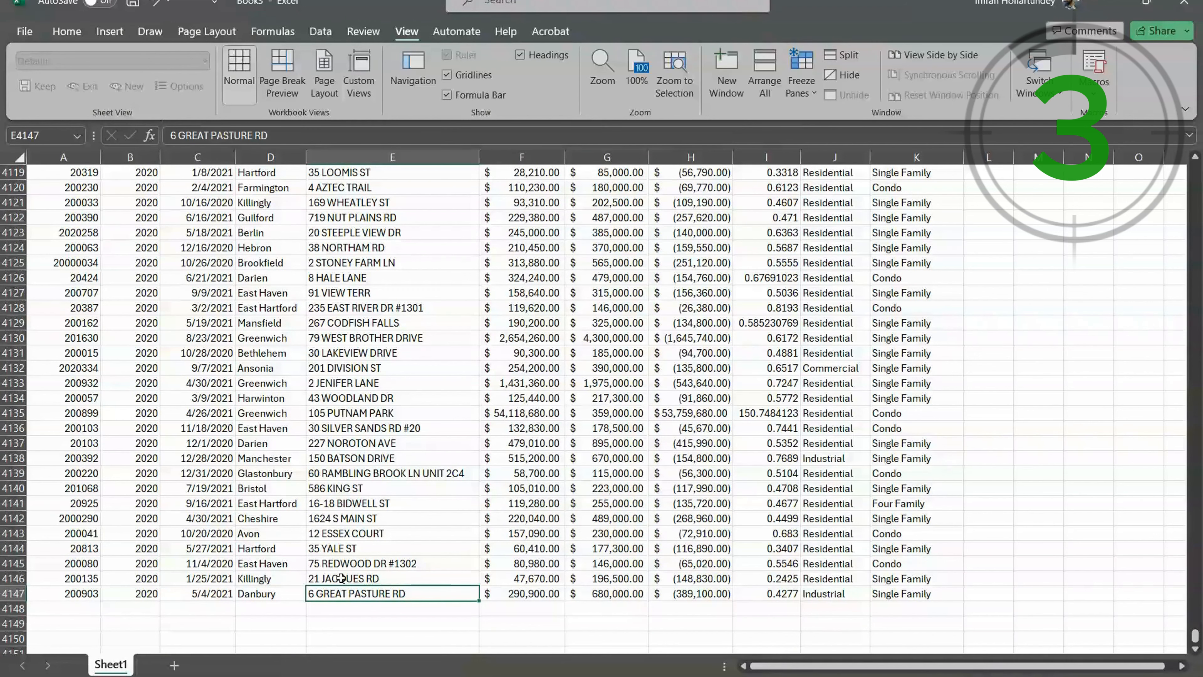
- Jump from an assessed value near the end of the list to that column's header, and select address cell E6
scroll(473, 498, up, 4)
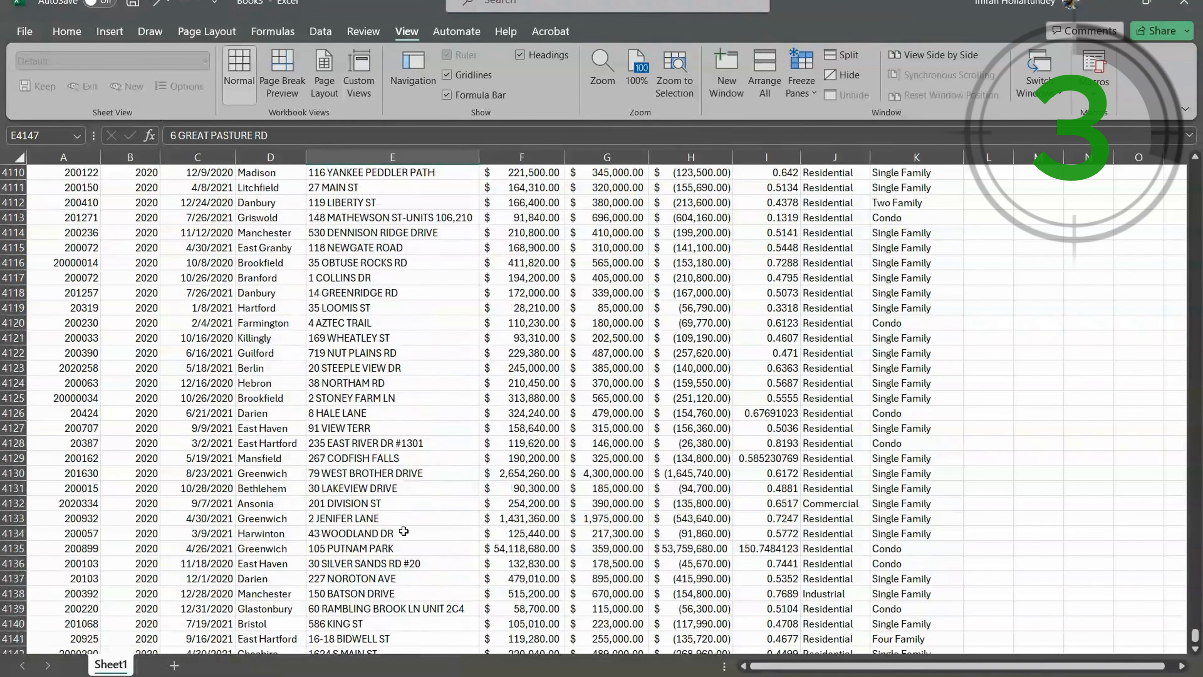
click(524, 473)
scroll(523, 464, up, 5)
scroll(524, 461, up, 1)
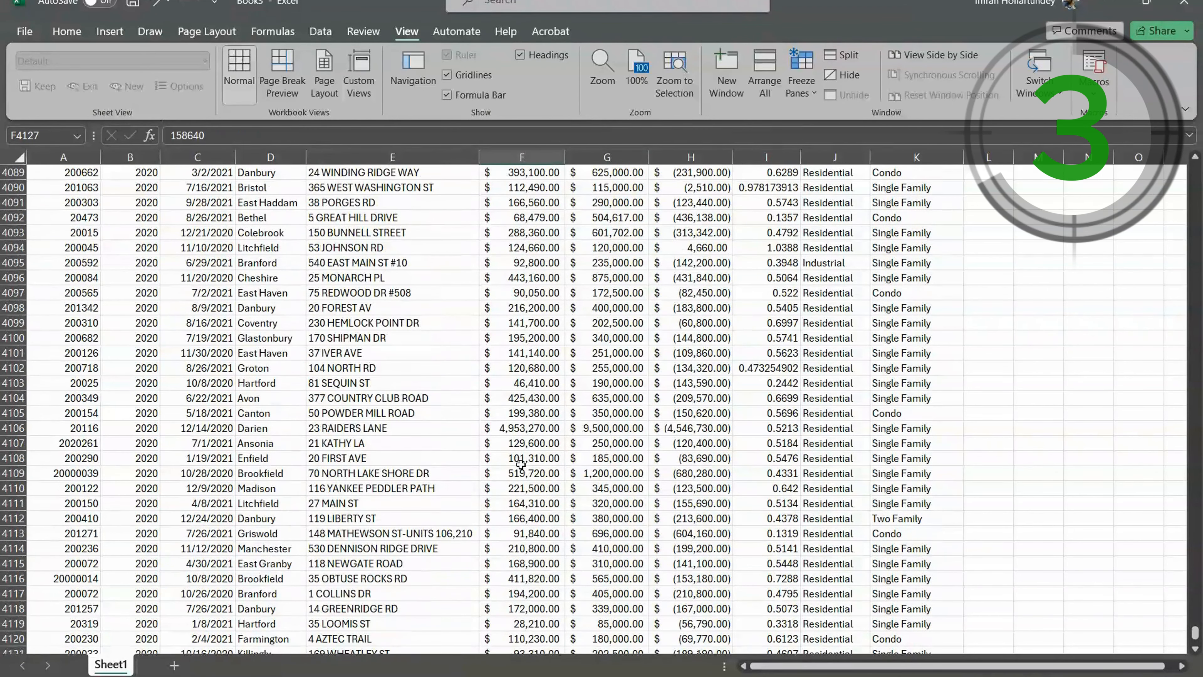
key(ctrl+Up)
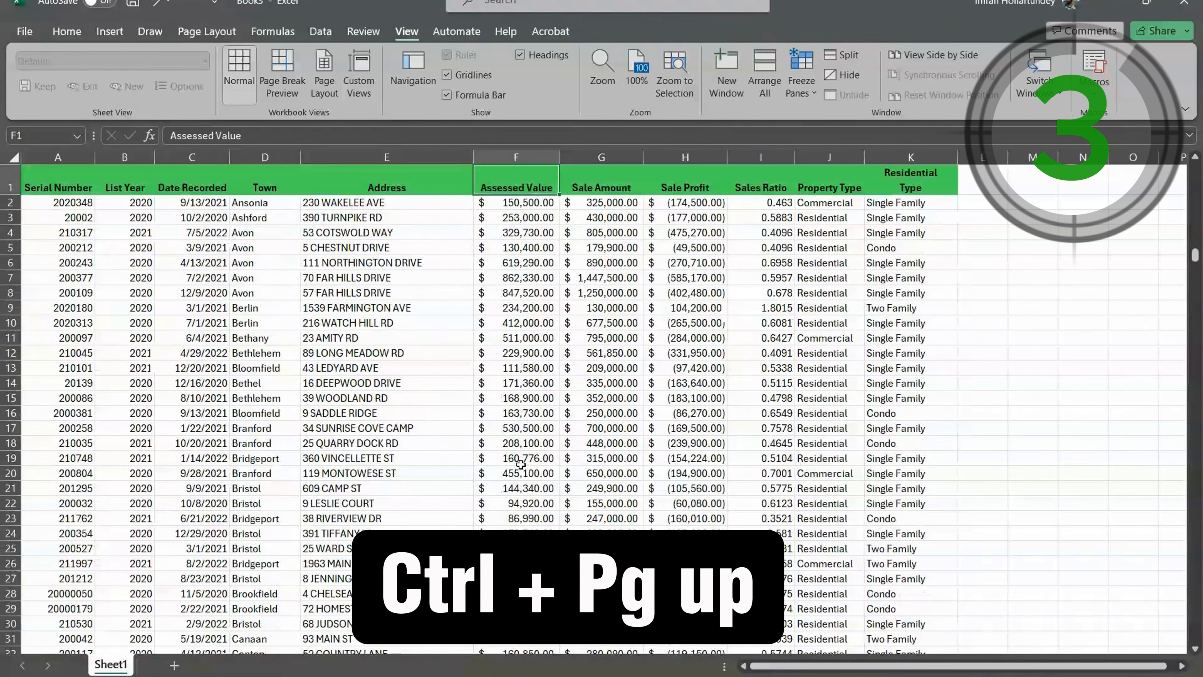
click(382, 264)
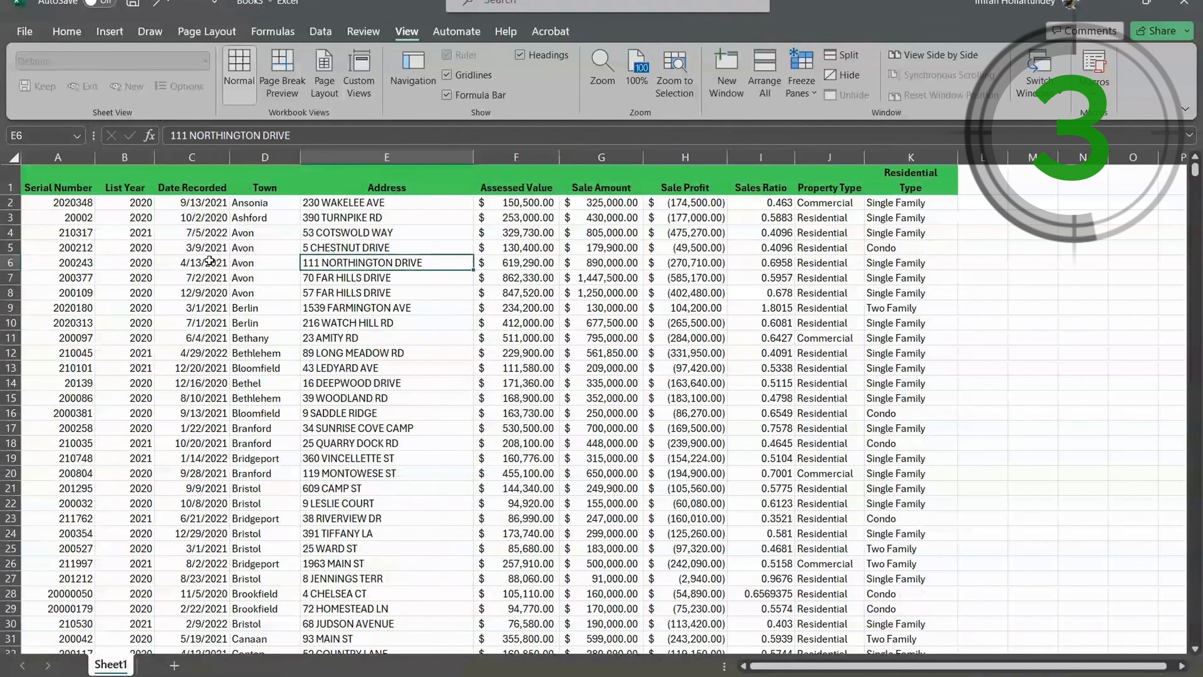
- Insert two blank columns immediately before the Assessed Value column
scroll(419, 295, down, 1)
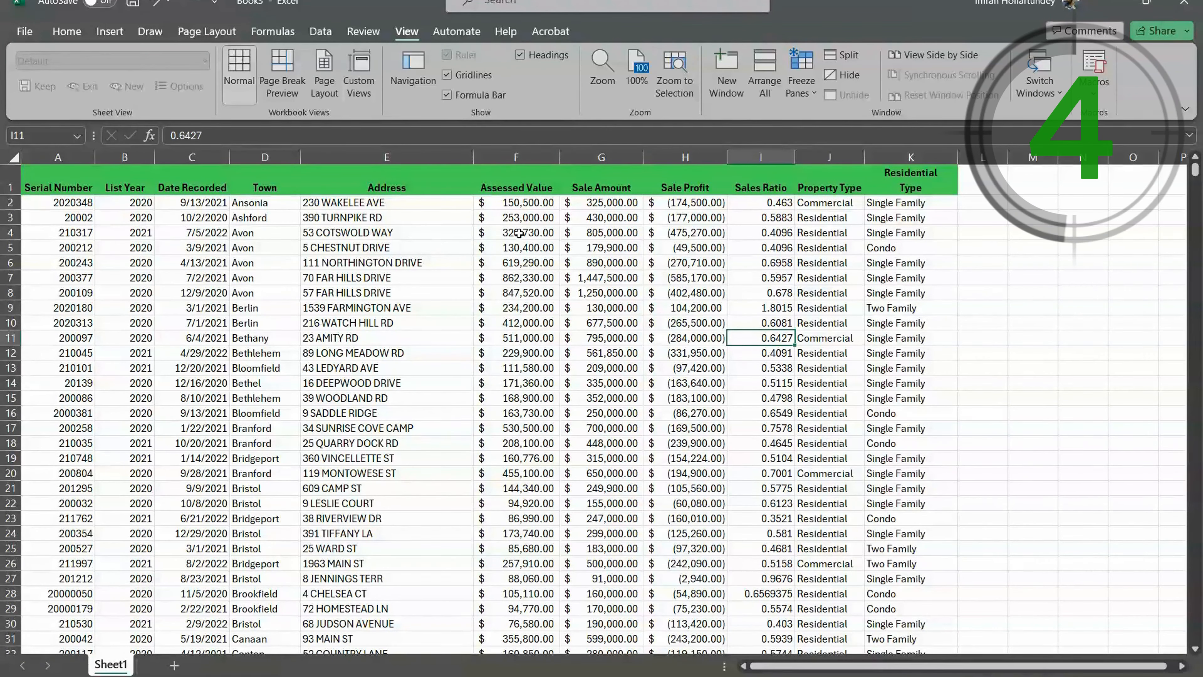
click(512, 169)
click(511, 157)
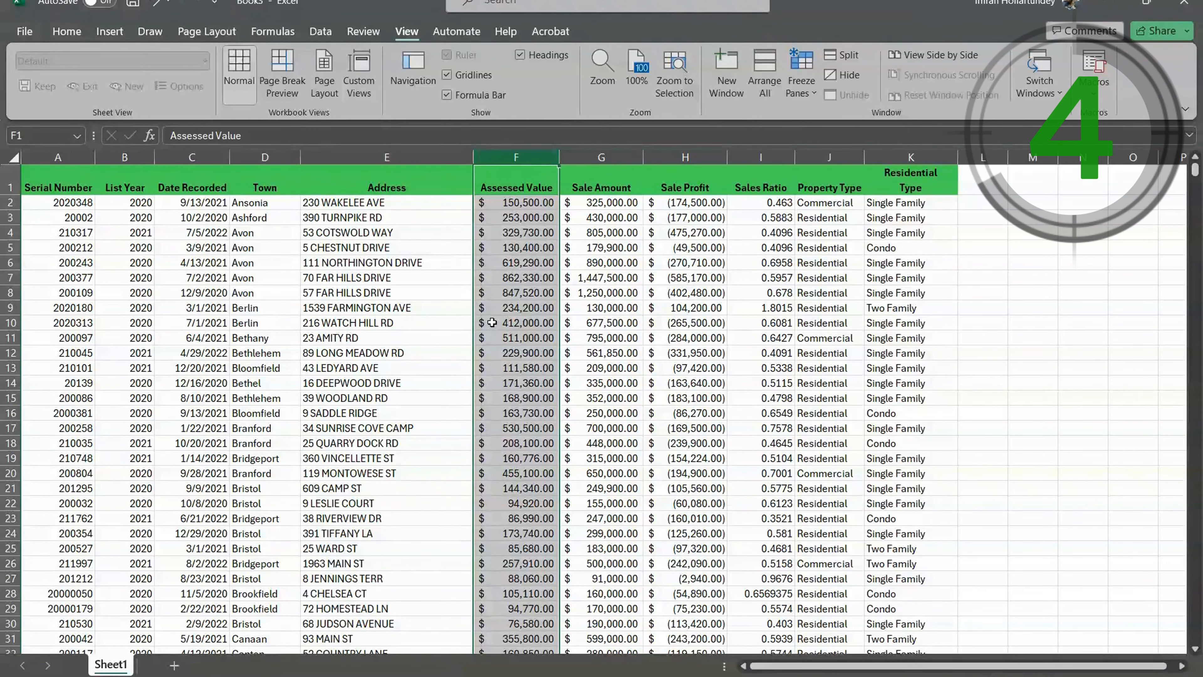
key(ctrl+shift+plus)
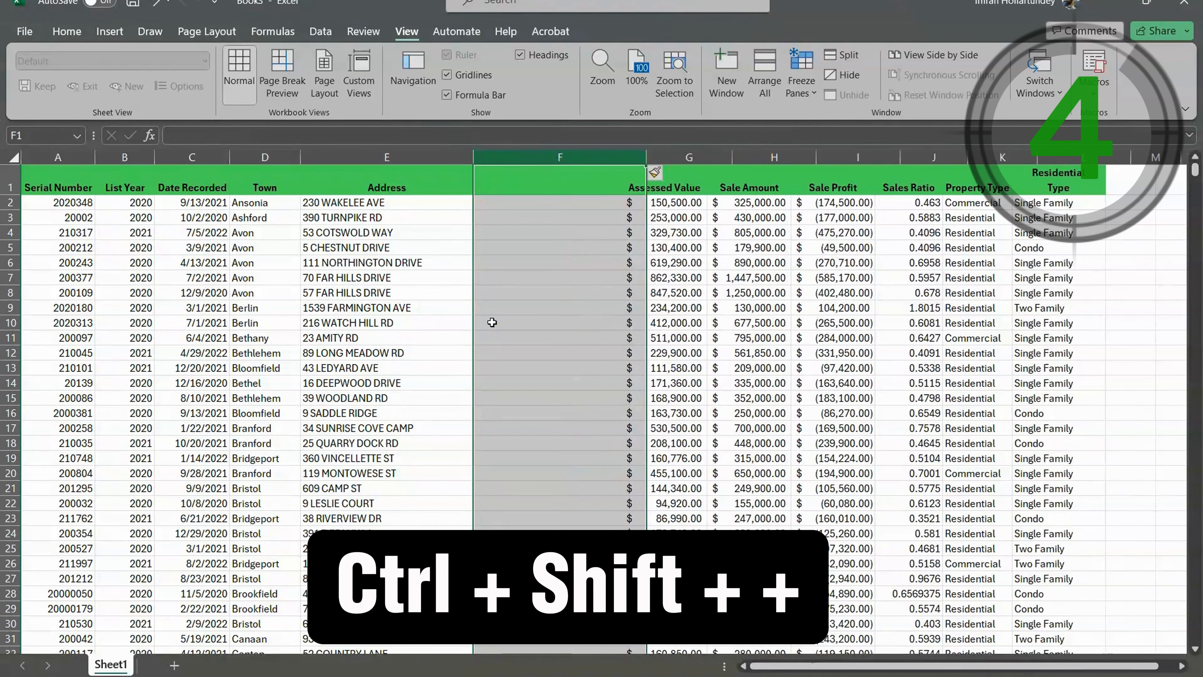
key(ctrl+shift+plus)
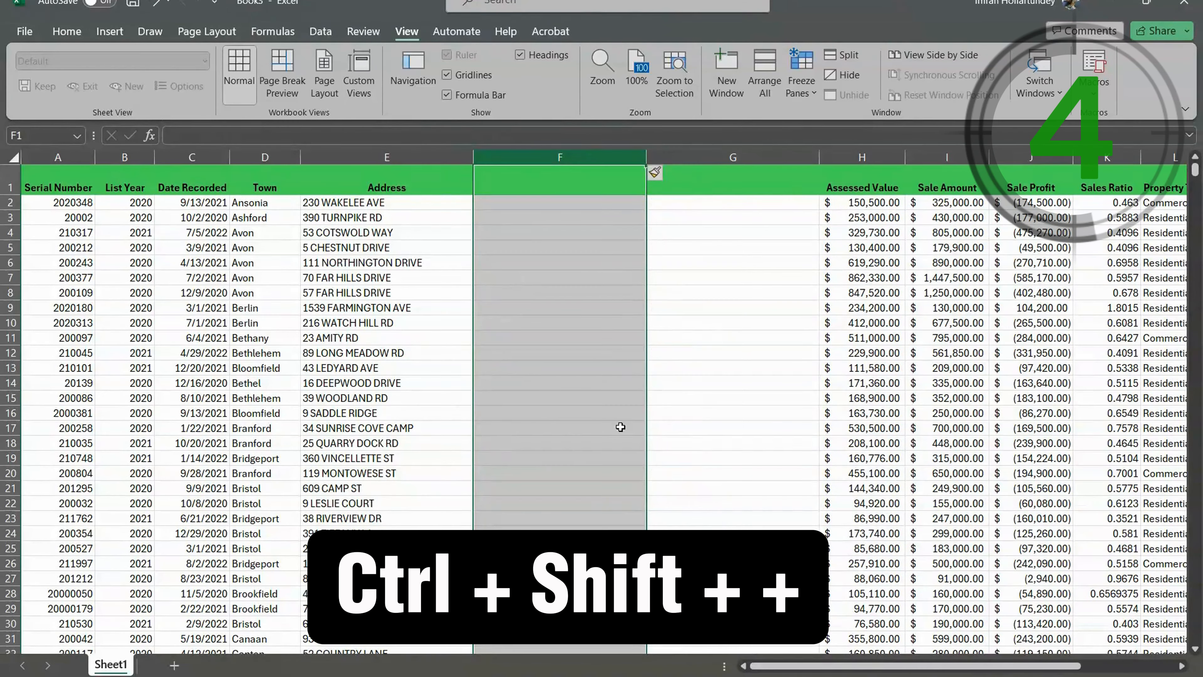
click(698, 368)
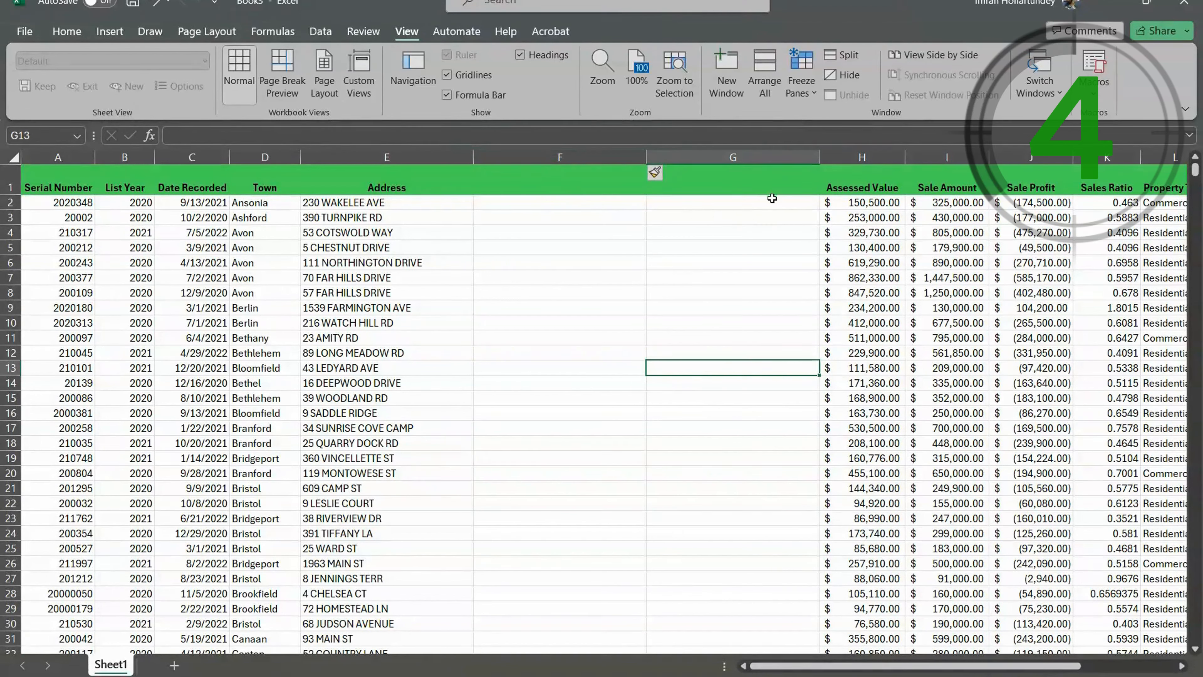
- Delete the two blank columns between Address and Assessed Value
click(588, 155)
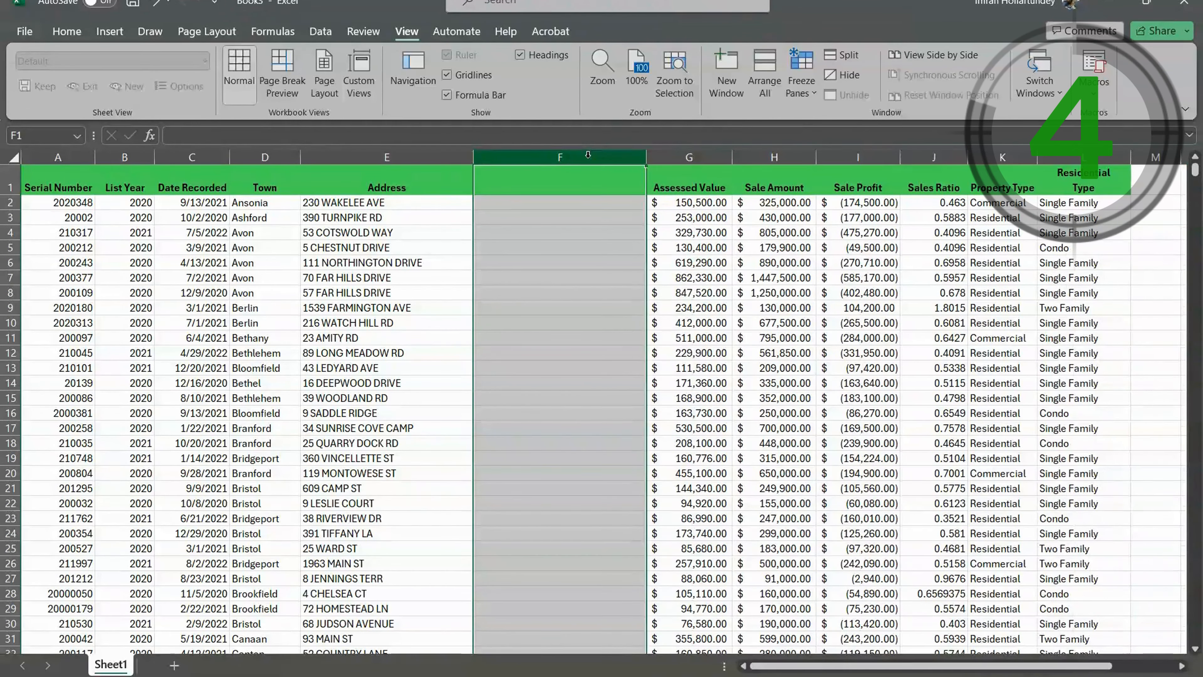
key(ctrl+minus)
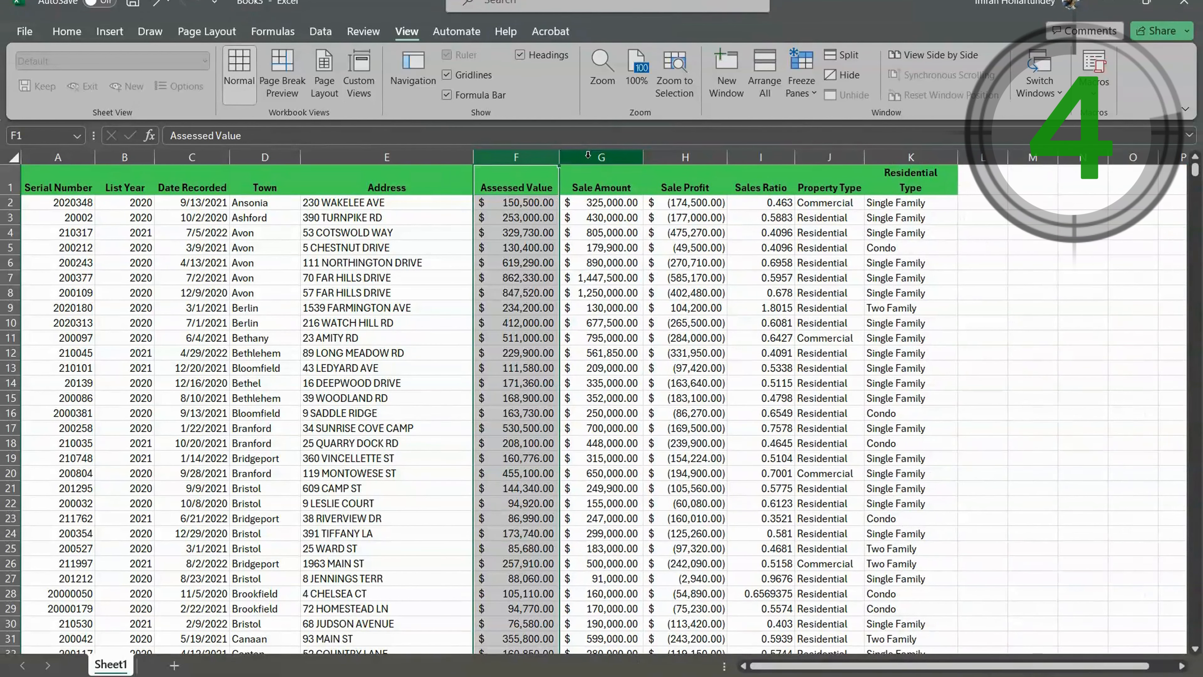
click(682, 443)
- Review the Address column and insert two blank columns between it and Assessed Value
click(338, 213)
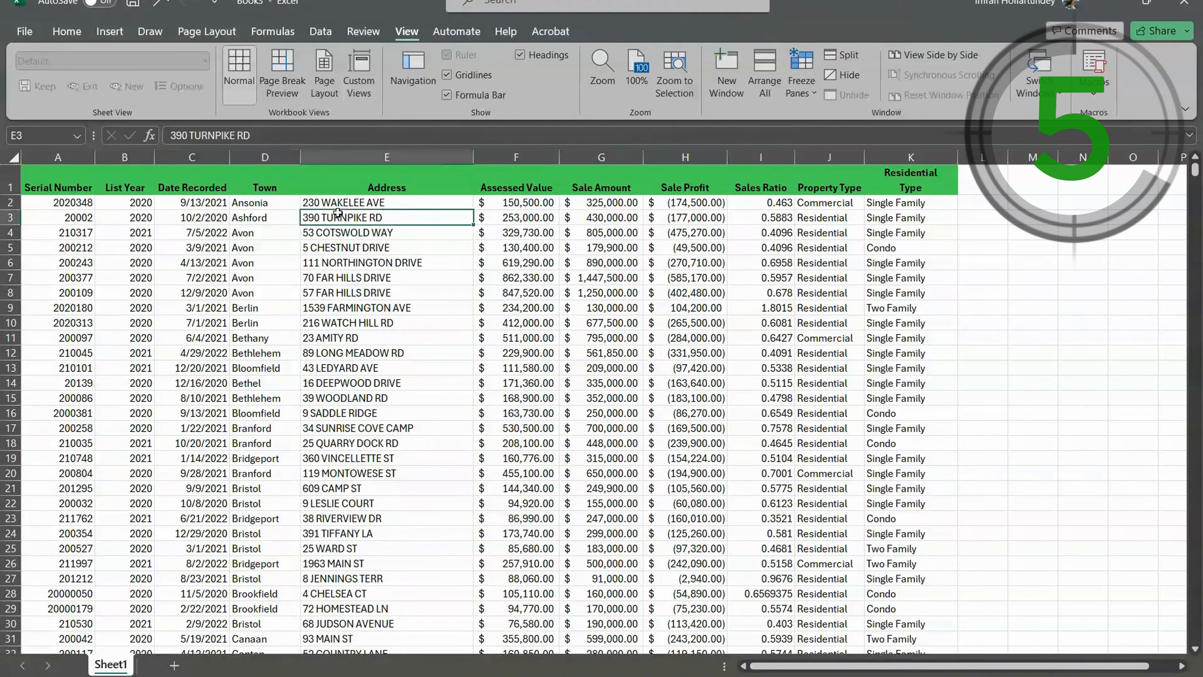
click(369, 159)
scroll(368, 318, down, 1)
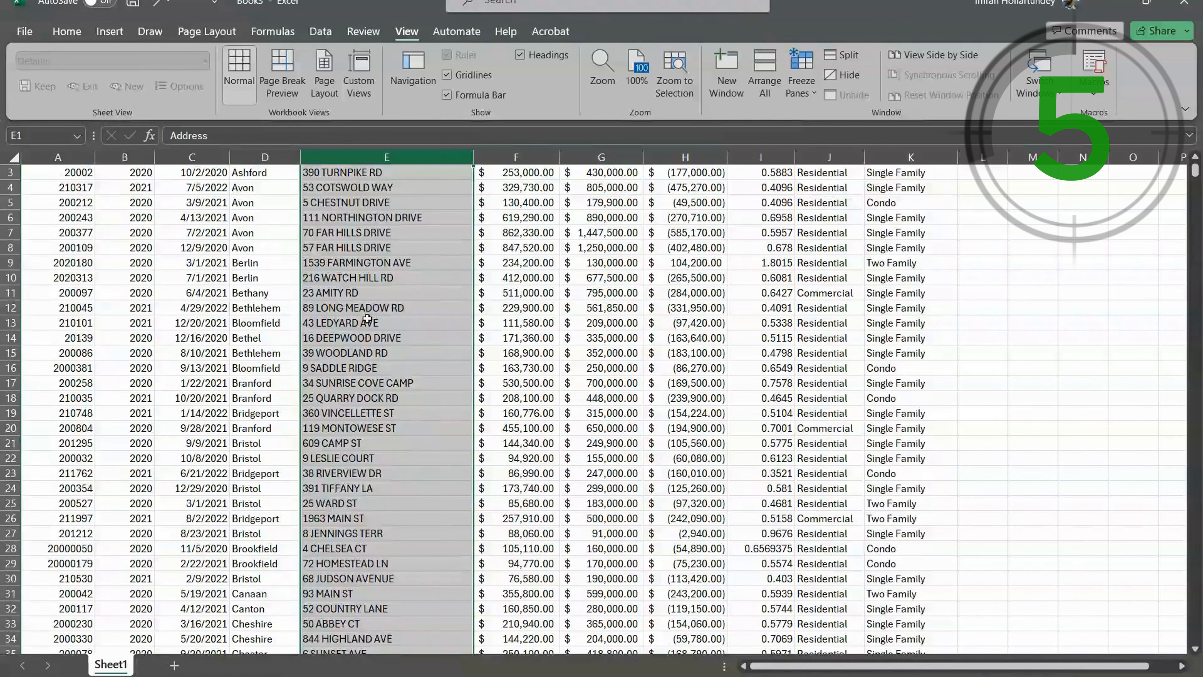
scroll(367, 318, up, 1)
click(374, 204)
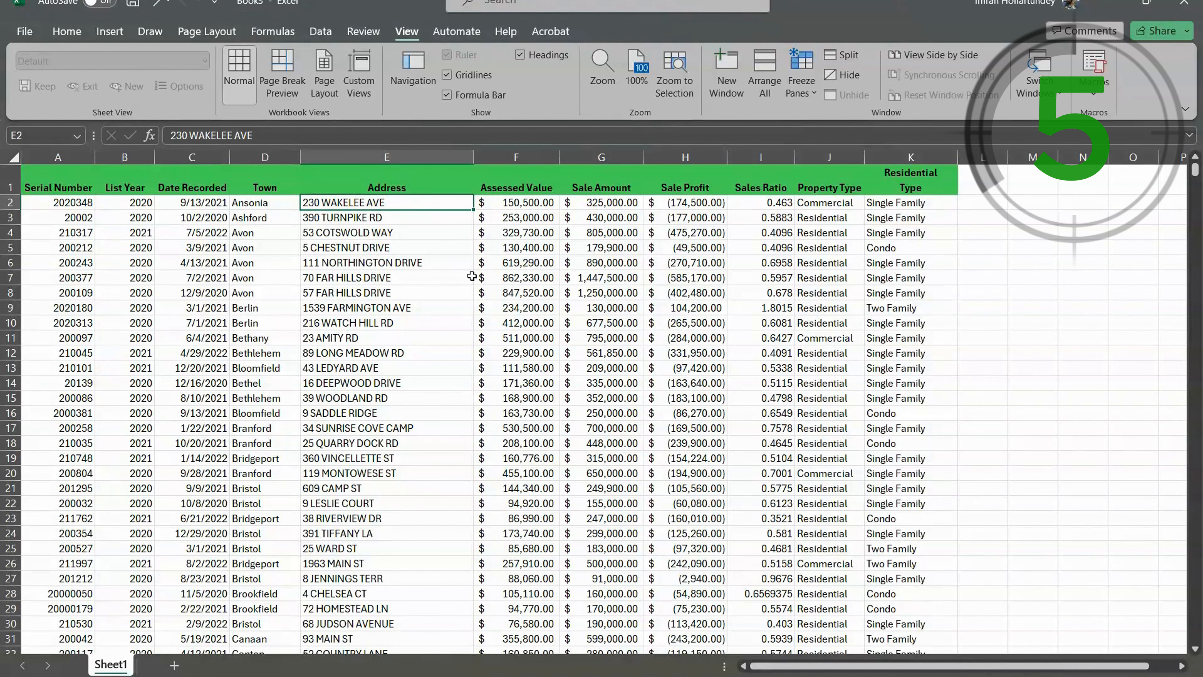
click(525, 157)
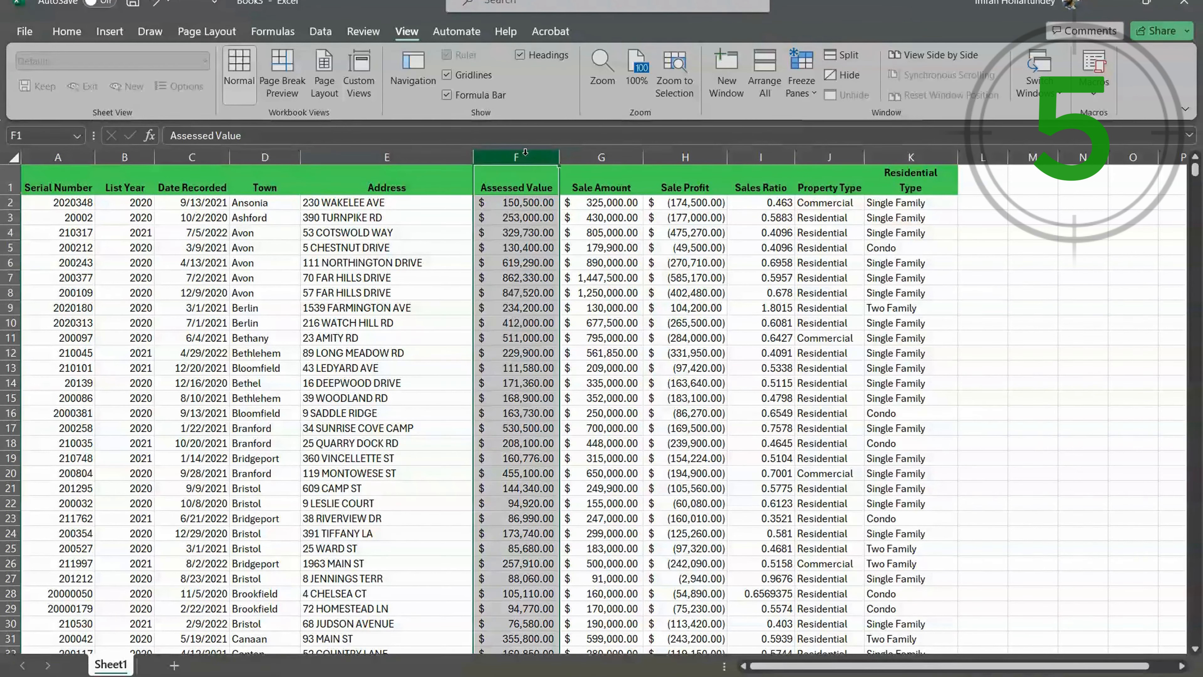
key(ctrl+shift+plus)
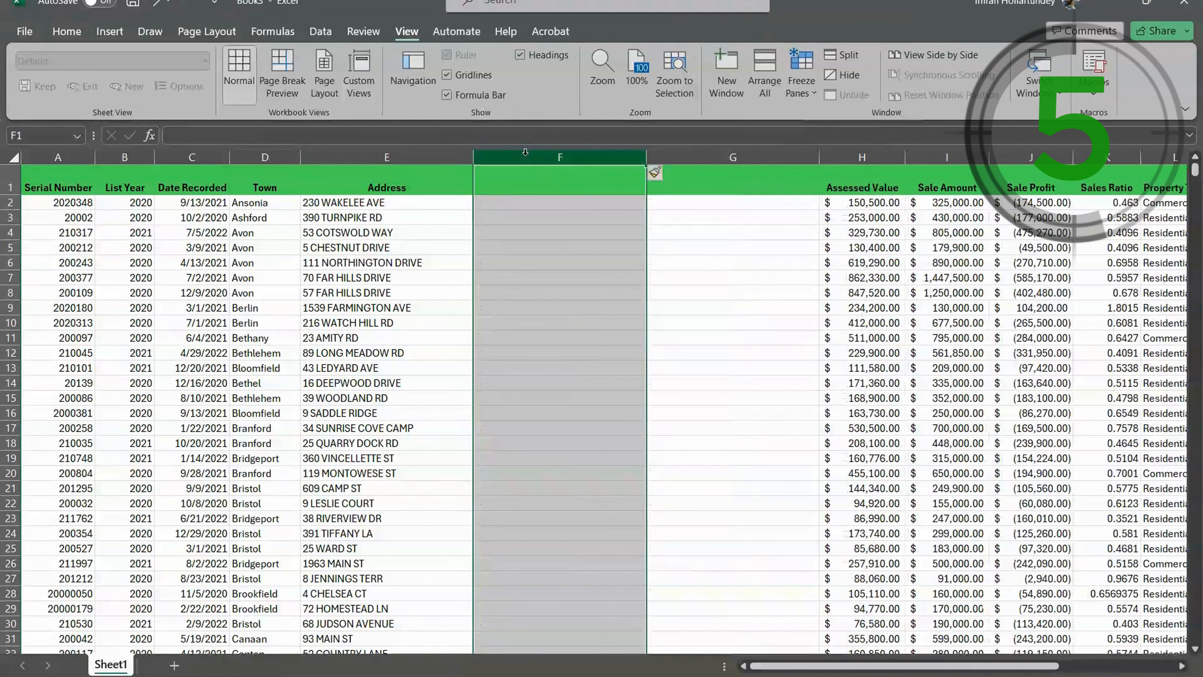
- Enter 230 in F2 as the sample street number and Flash Fill the rest of column F from the addresses
click(566, 202)
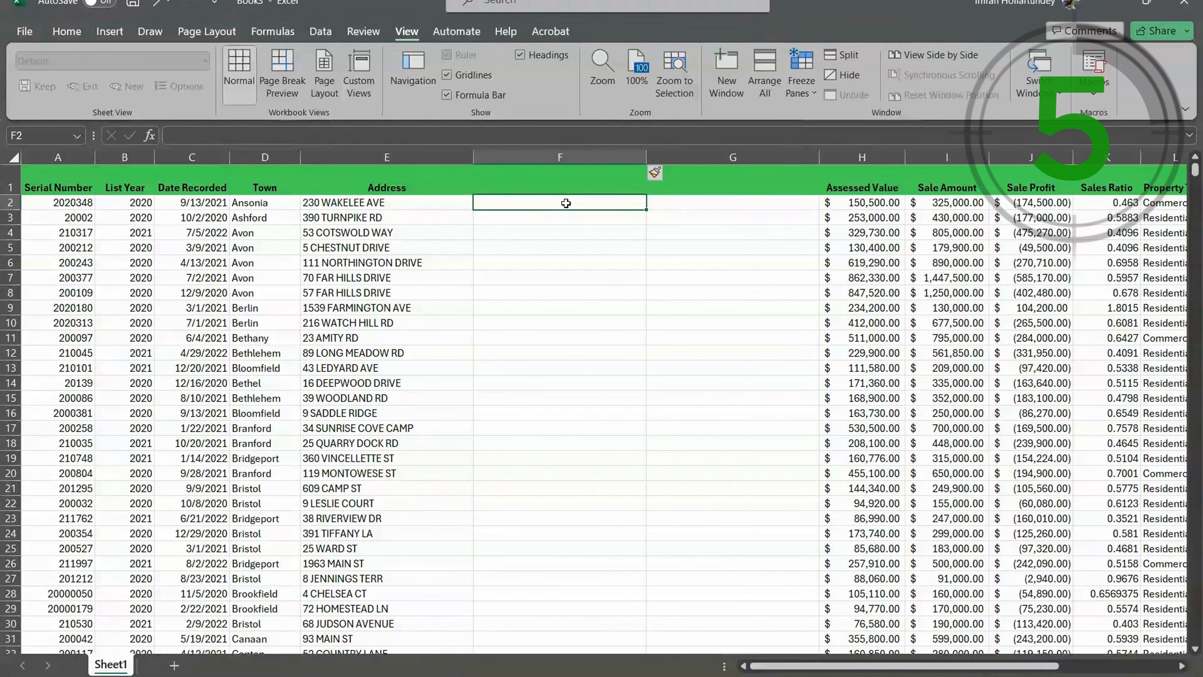
click(723, 207)
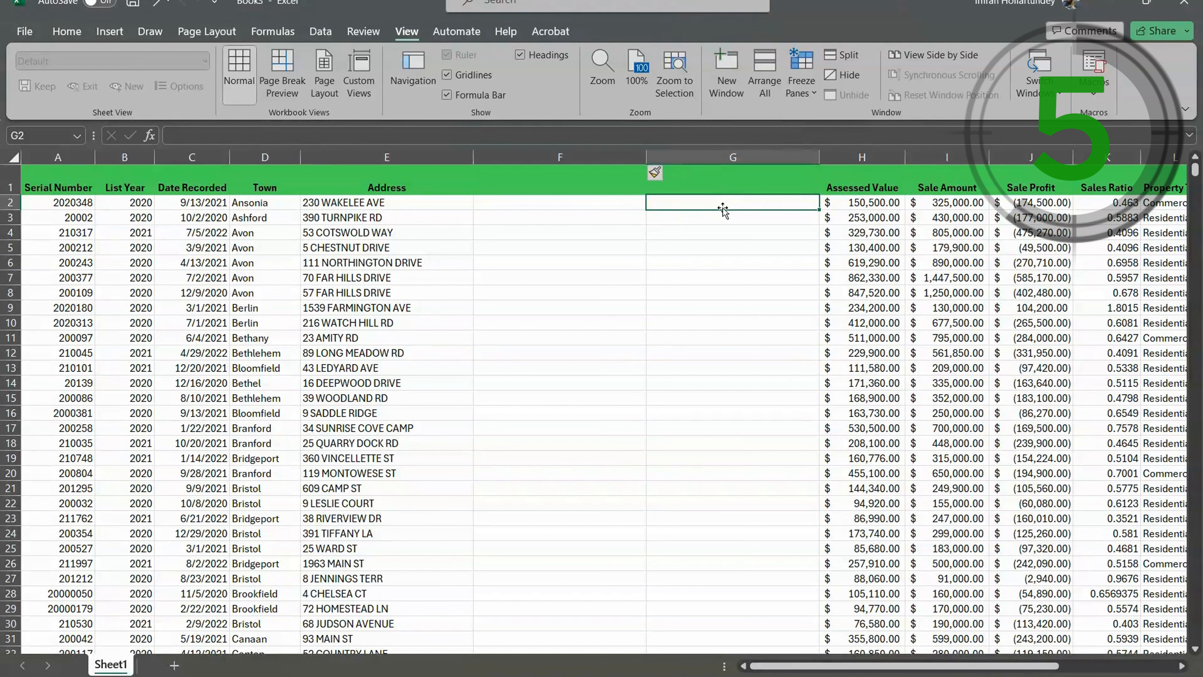
click(582, 203)
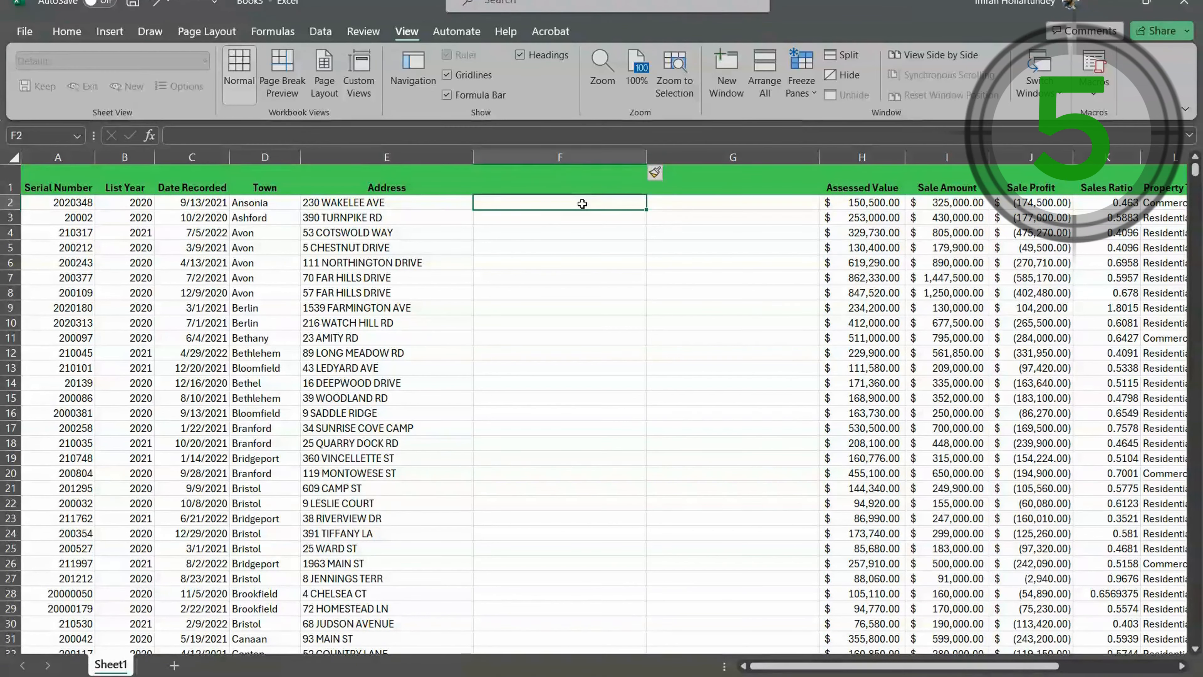
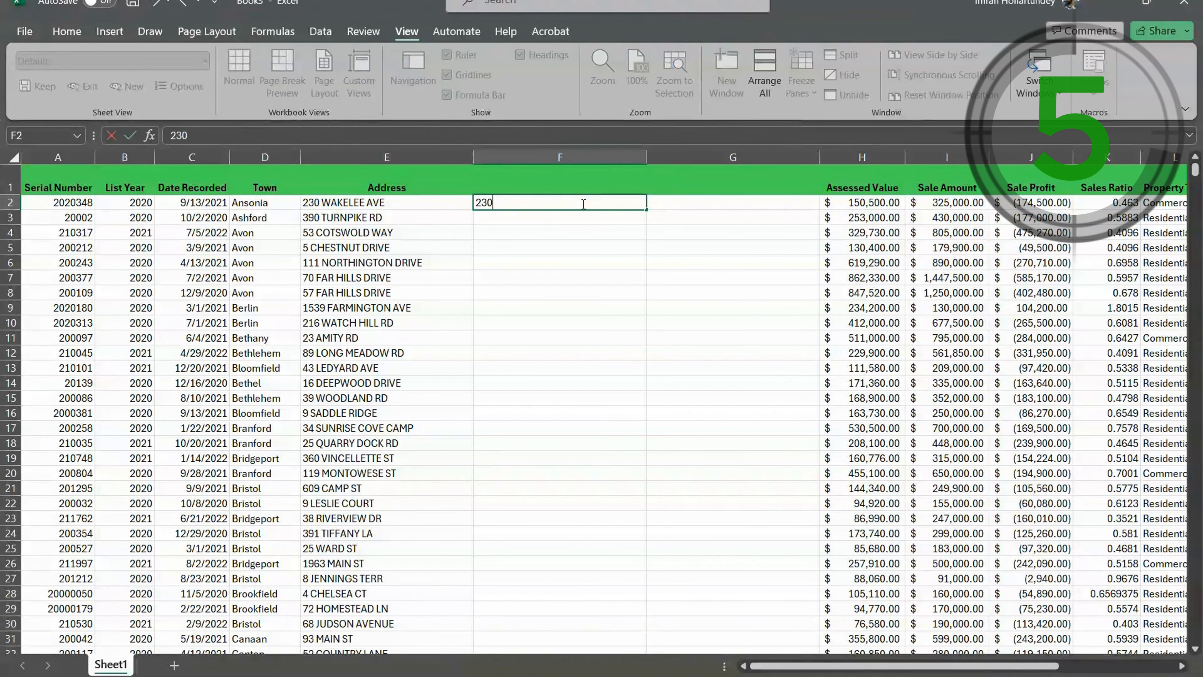
click(543, 221)
key(ctrl+e)
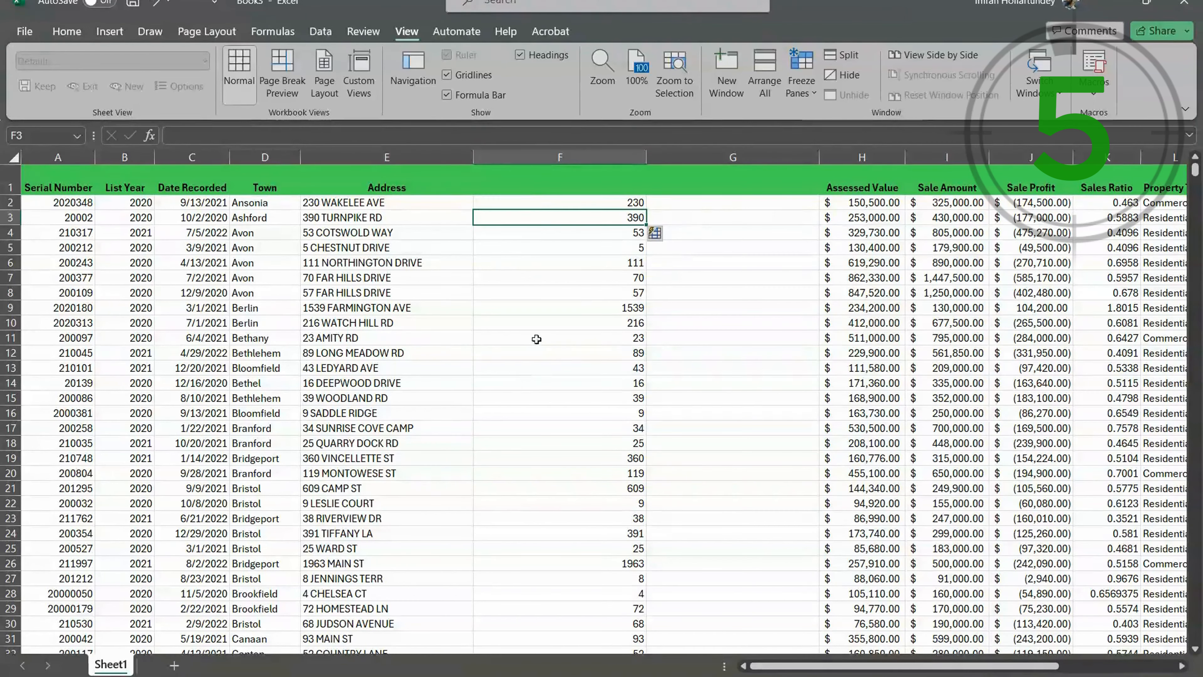
click(708, 203)
key(Return)
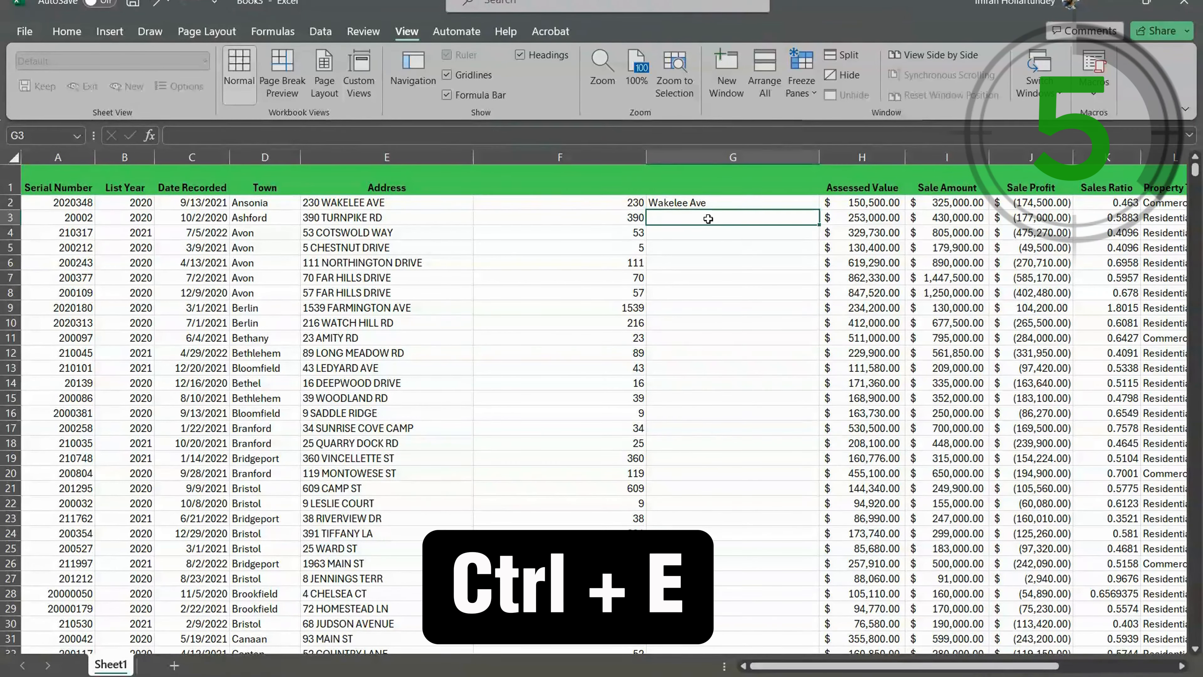
key(ctrl+e)
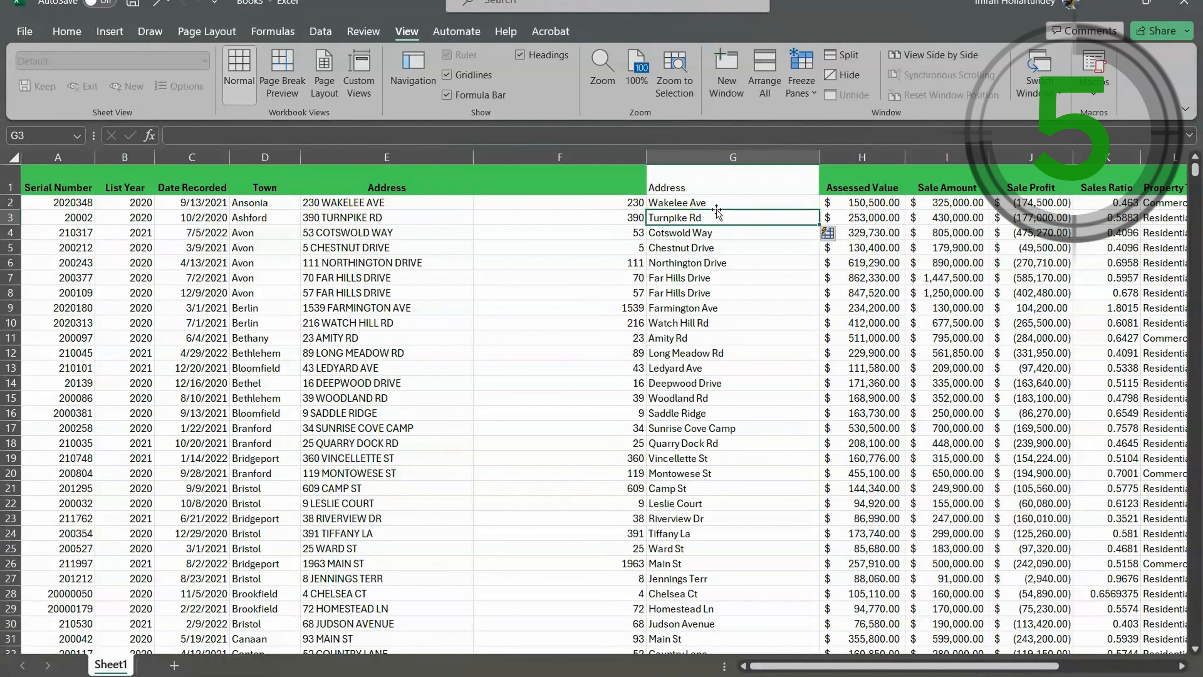
scroll(722, 409, down, 3)
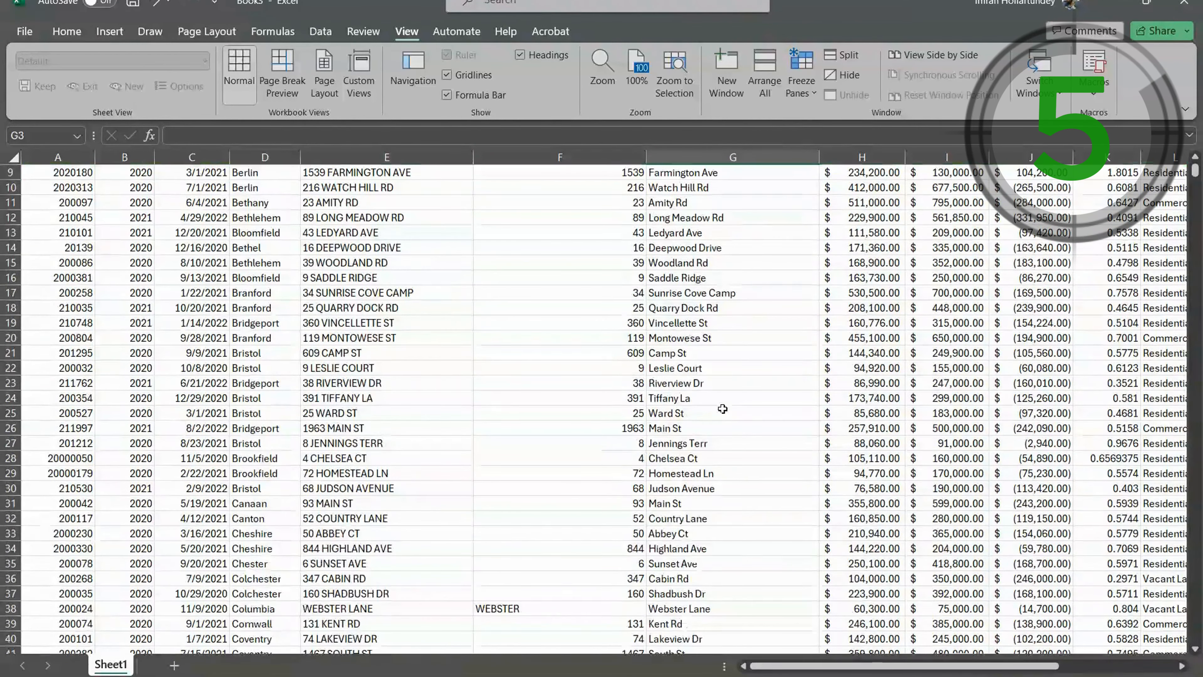
scroll(722, 408, down, 5)
scroll(724, 416, up, 5)
scroll(723, 418, up, 4)
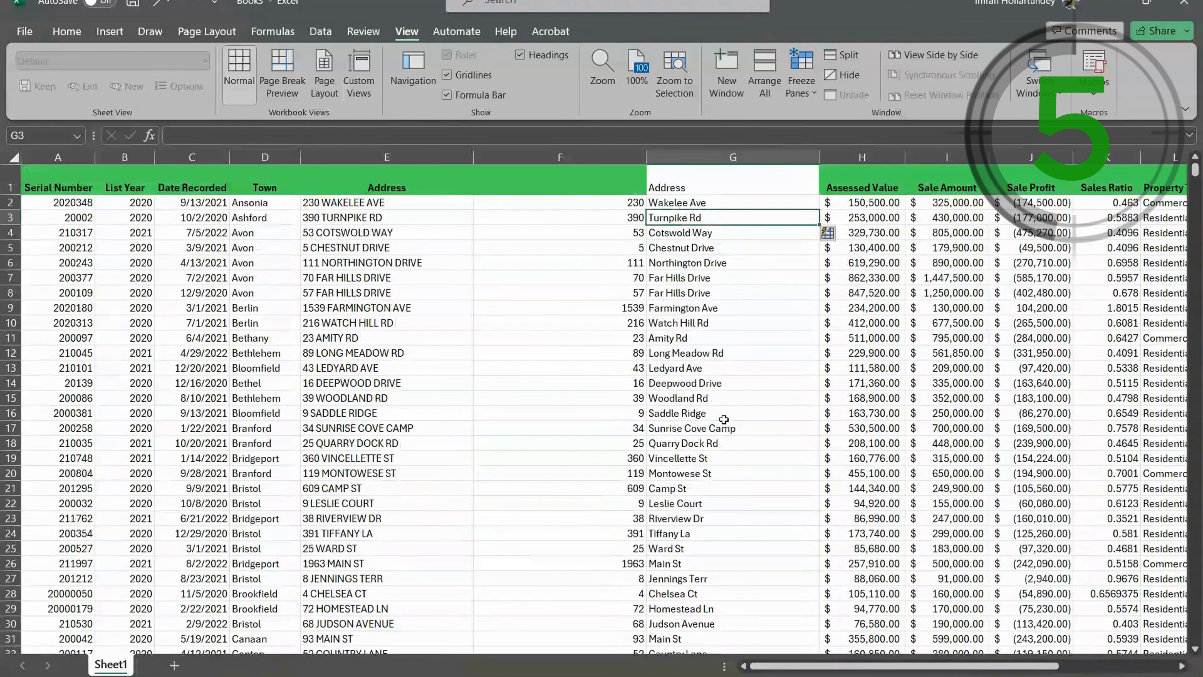
- Insert one blank column between the extracted street names and the Assessed Value column
click(587, 202)
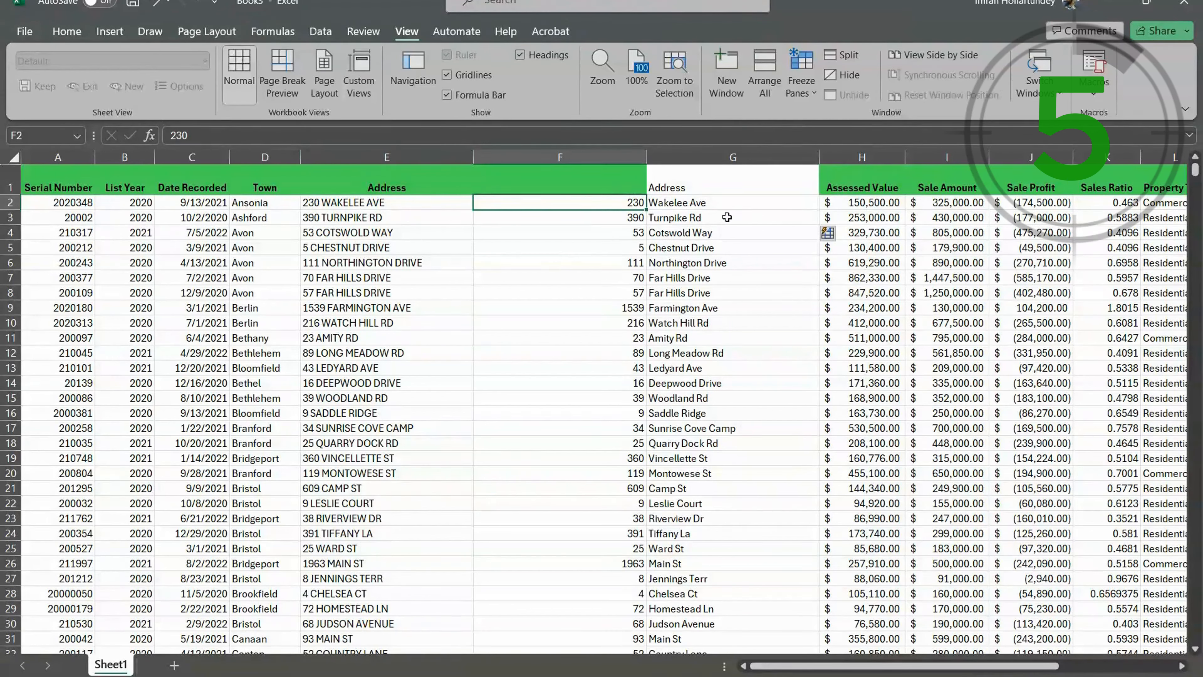
click(535, 427)
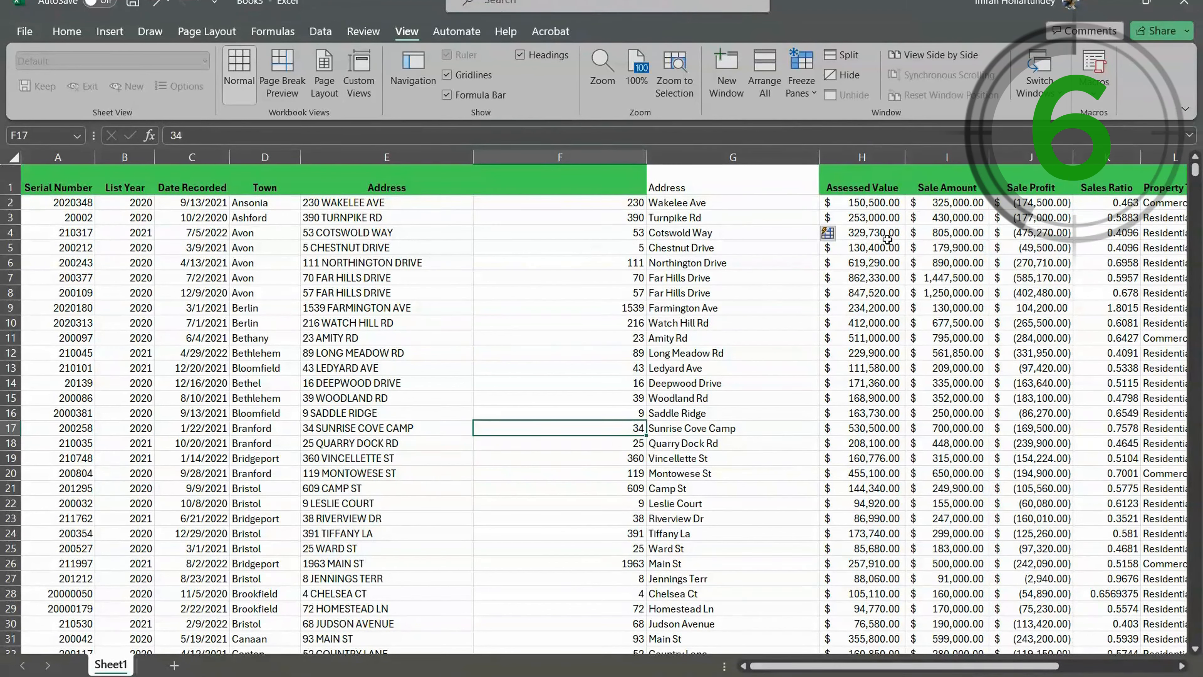
click(854, 153)
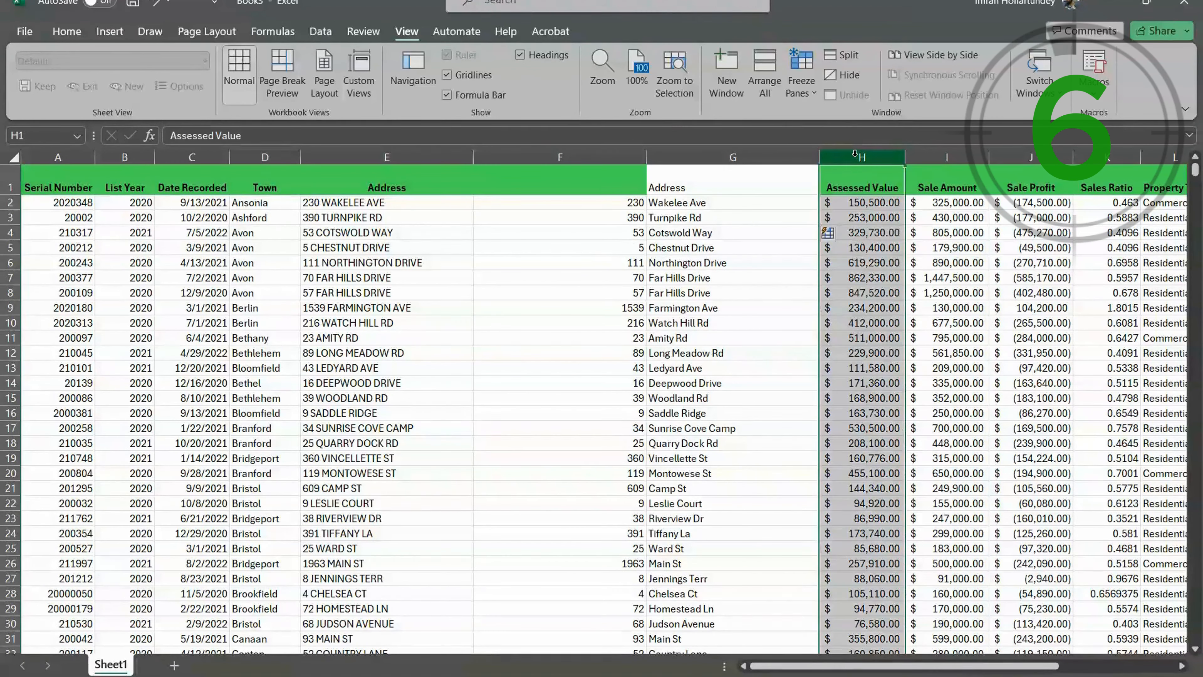
key(ctrl+shift+equal)
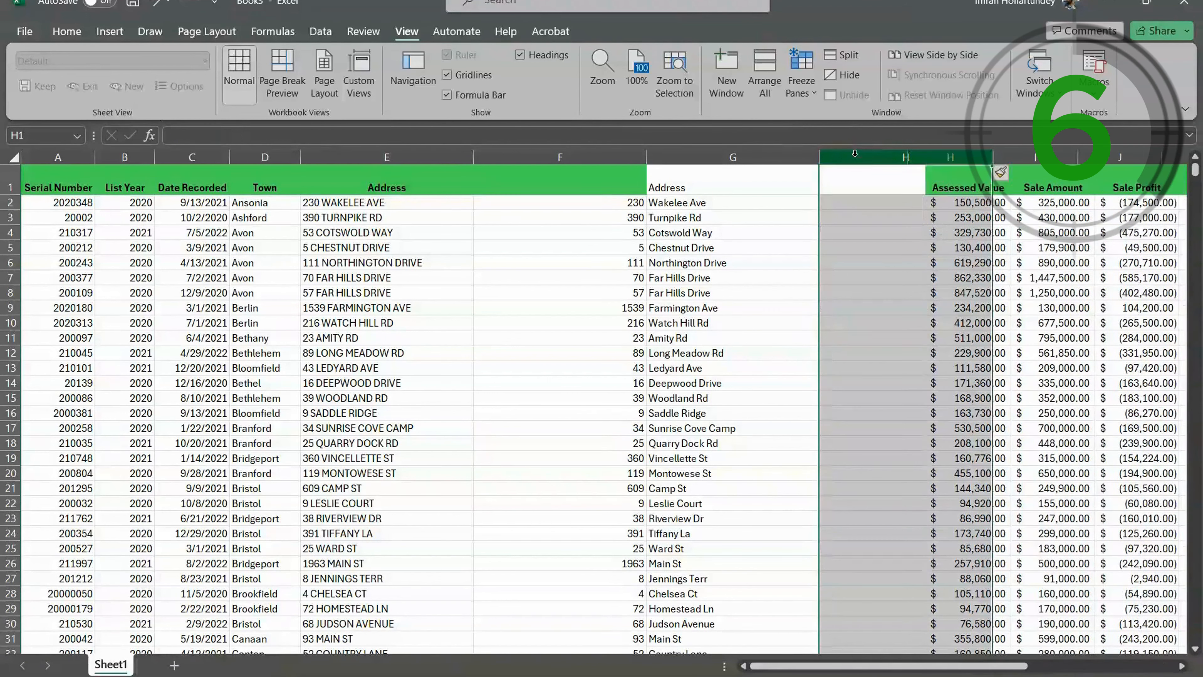
- Enter a CONCAT formula in H2 that joins street number F2 and street name G2 with a space between them
click(867, 198)
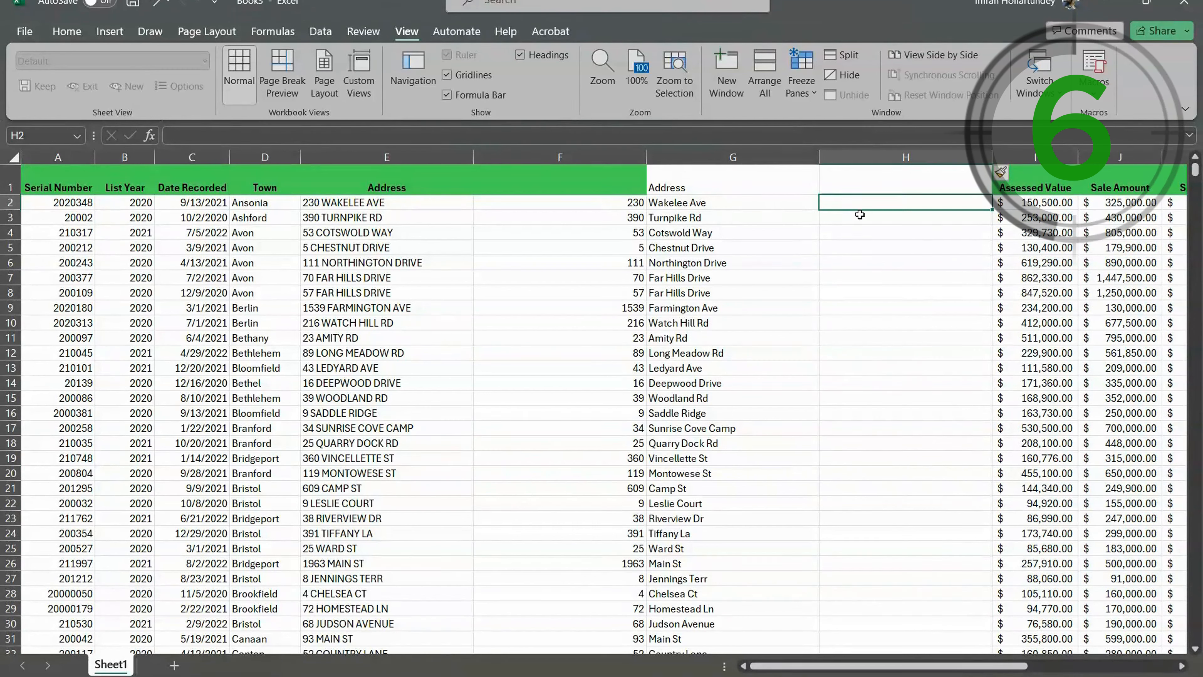
text(=c)
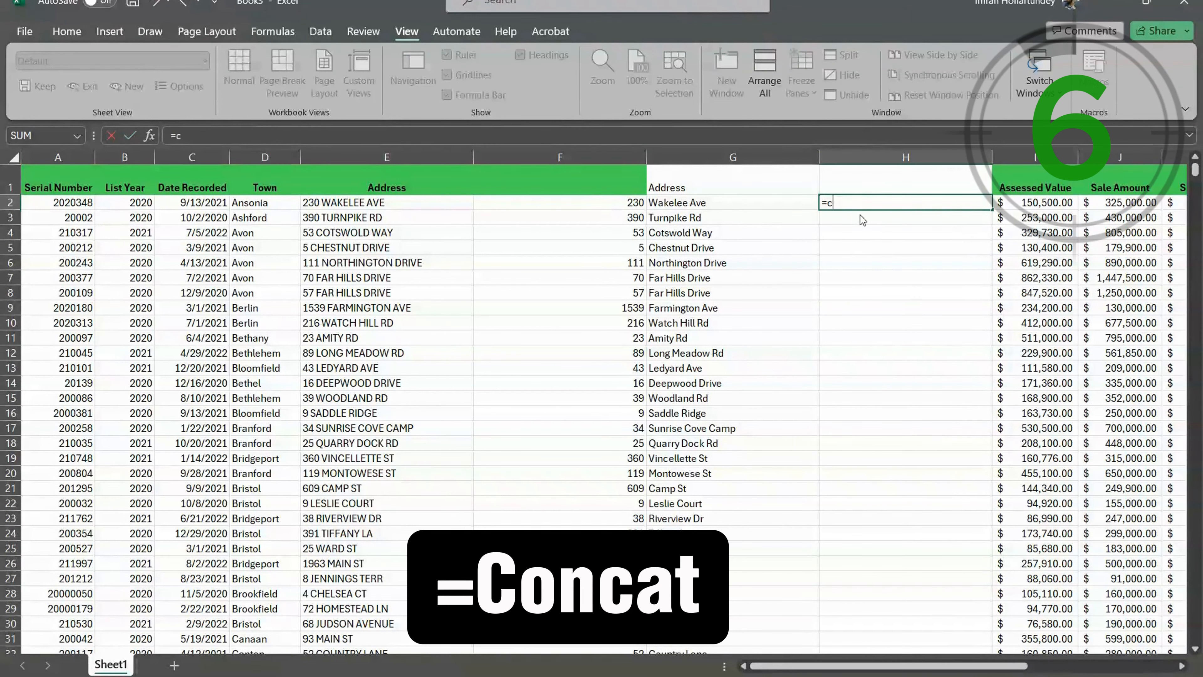
text(oncat()
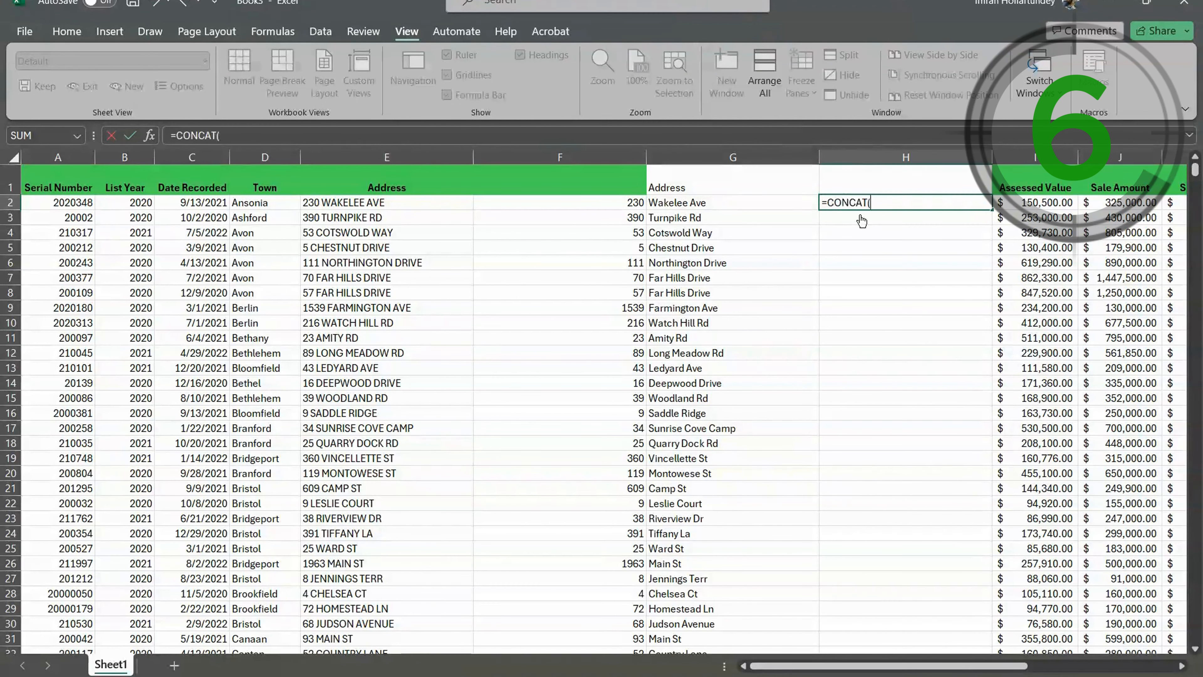
click(596, 204)
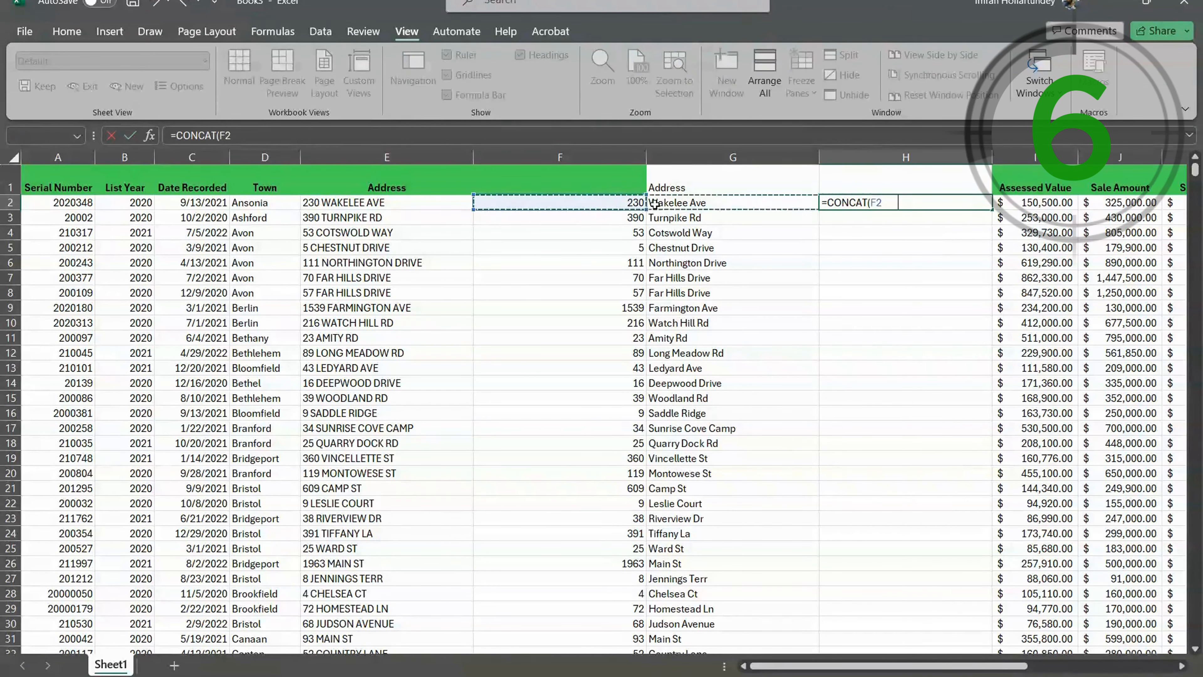
key(Return)
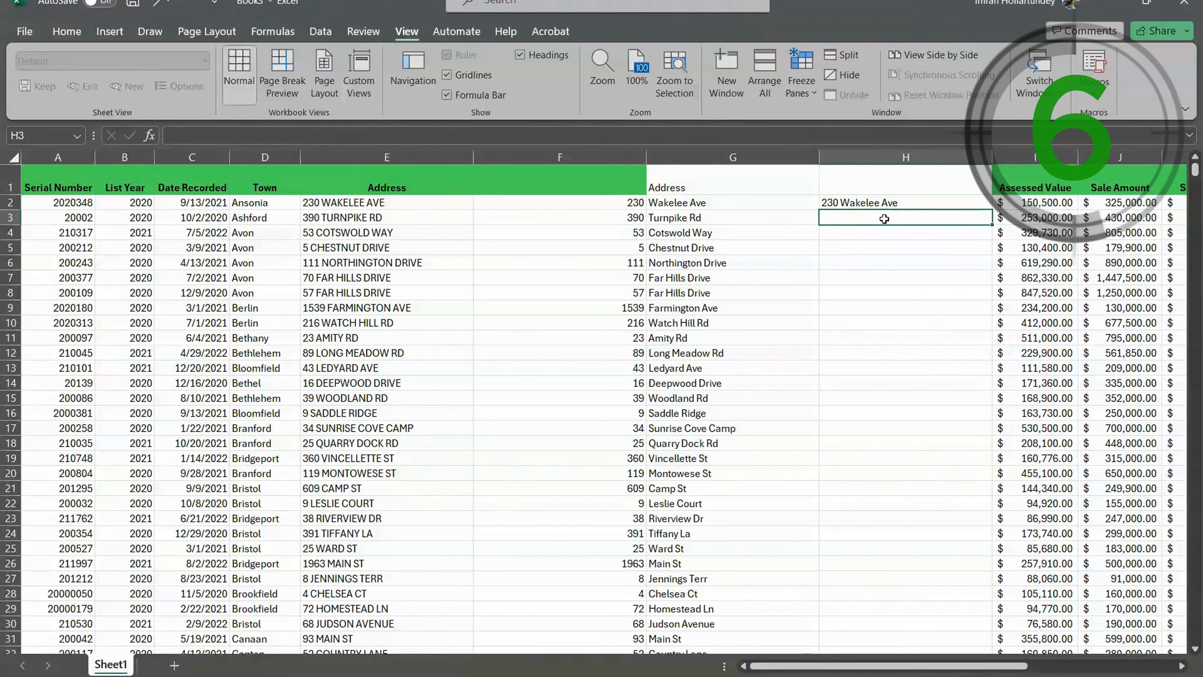
- Enter a CONCAT formula in H3 that joins street number F3 and street name G3 with a space between them
text(=)
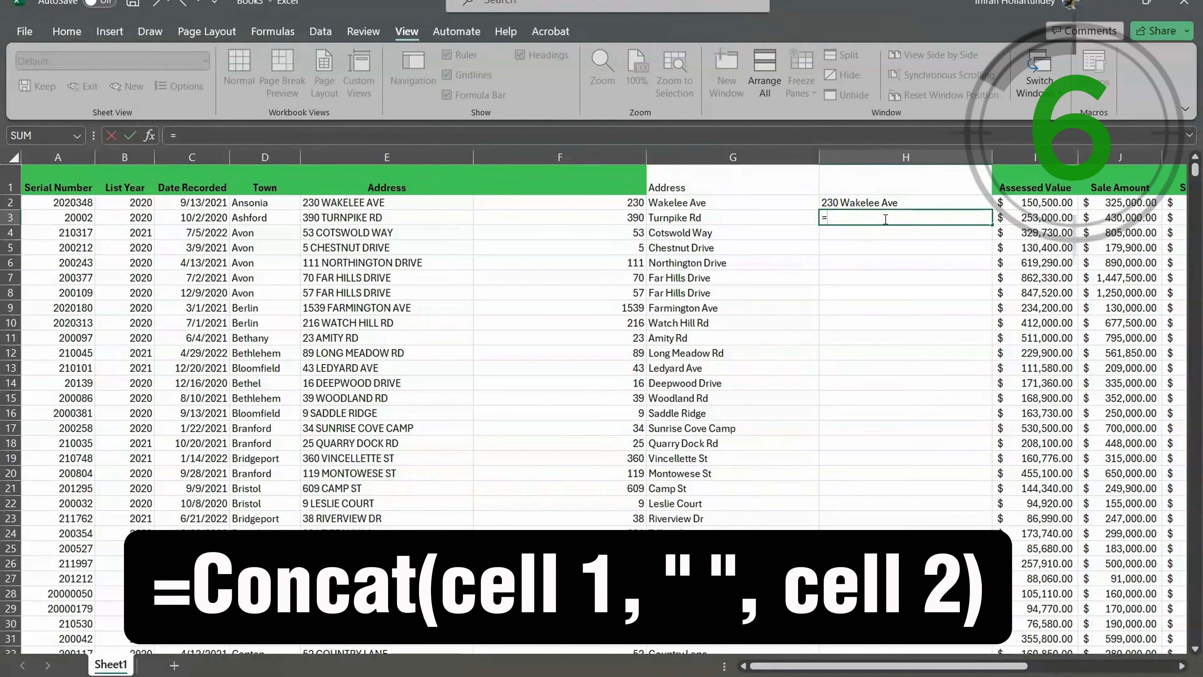
text(con)
key(Tab)
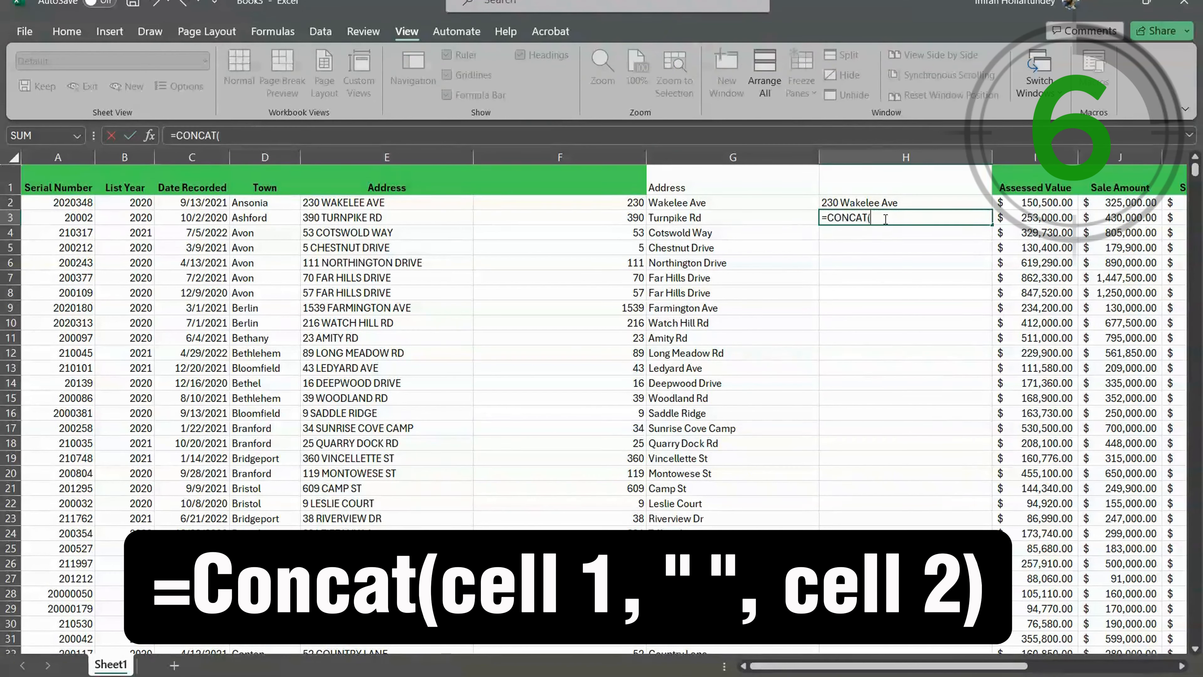
click(601, 217)
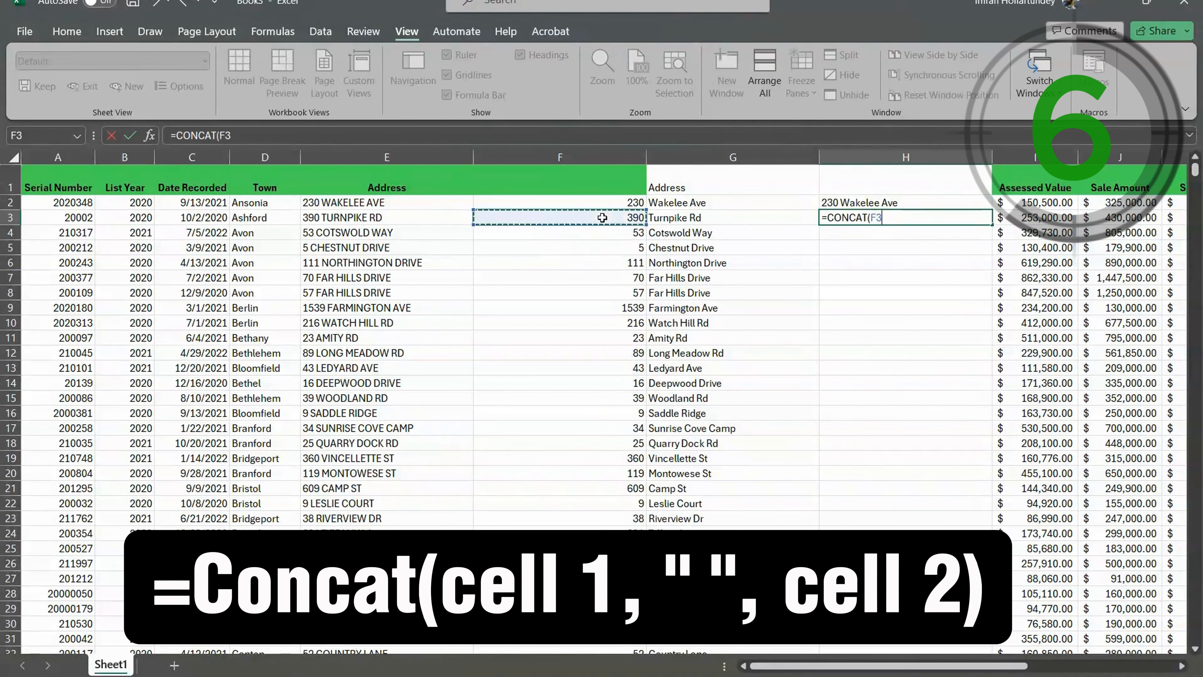
text(, " ",)
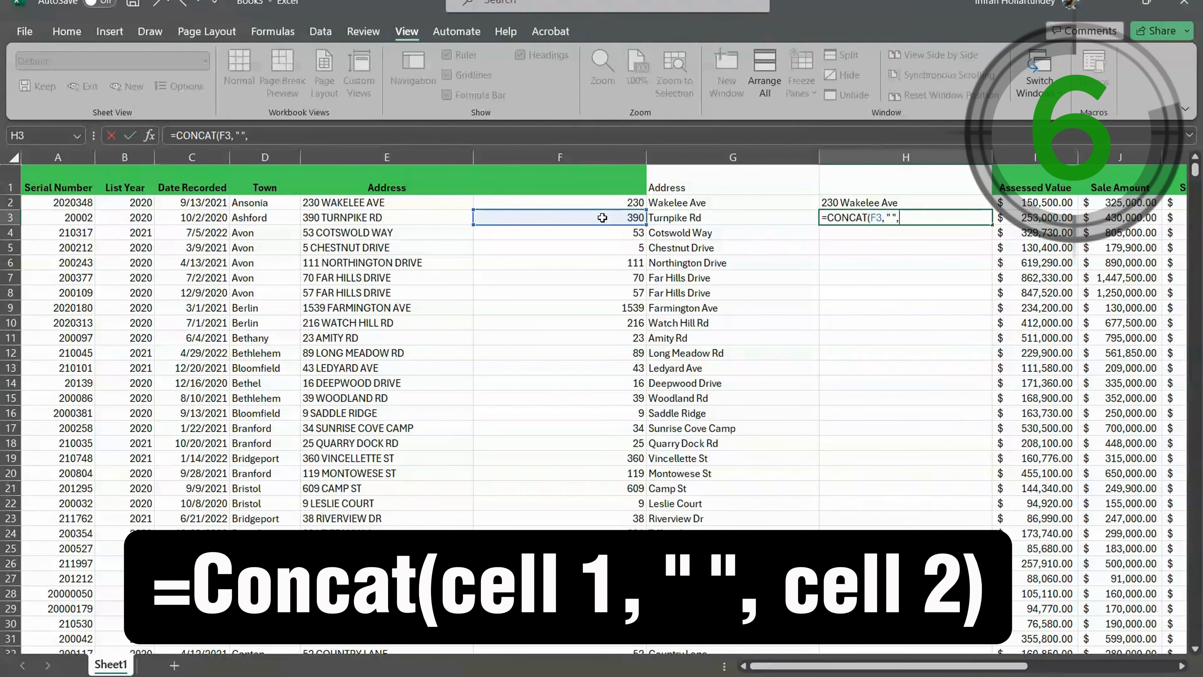
click(716, 218)
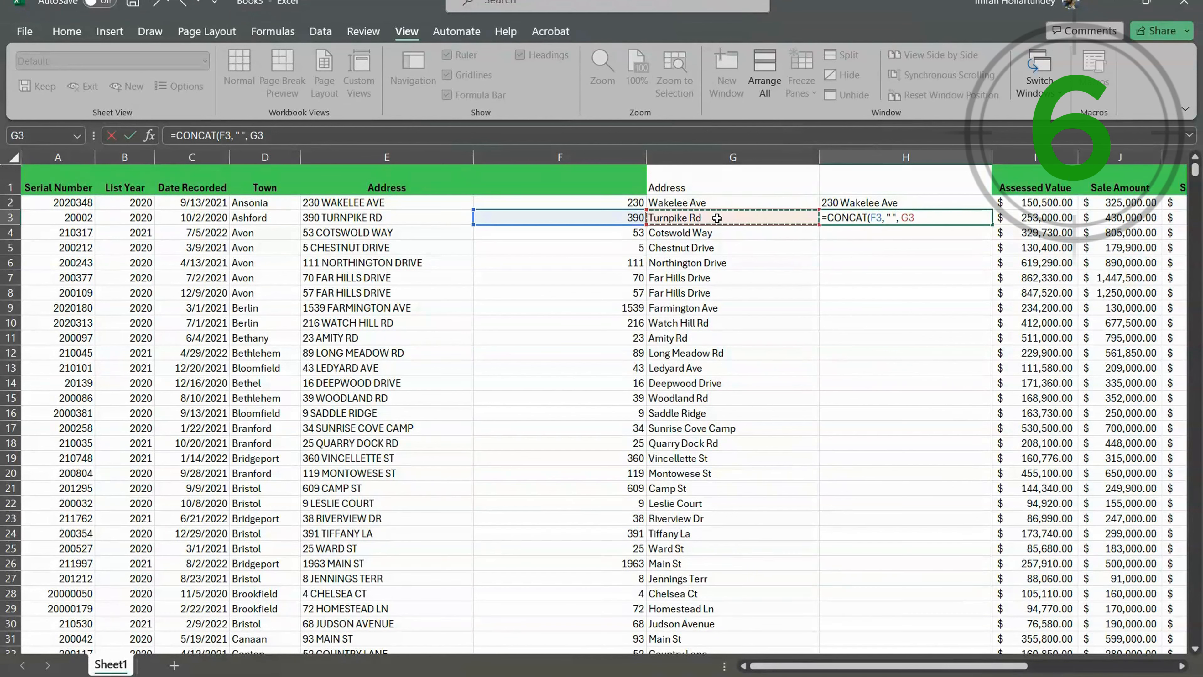
key(Return)
click(861, 217)
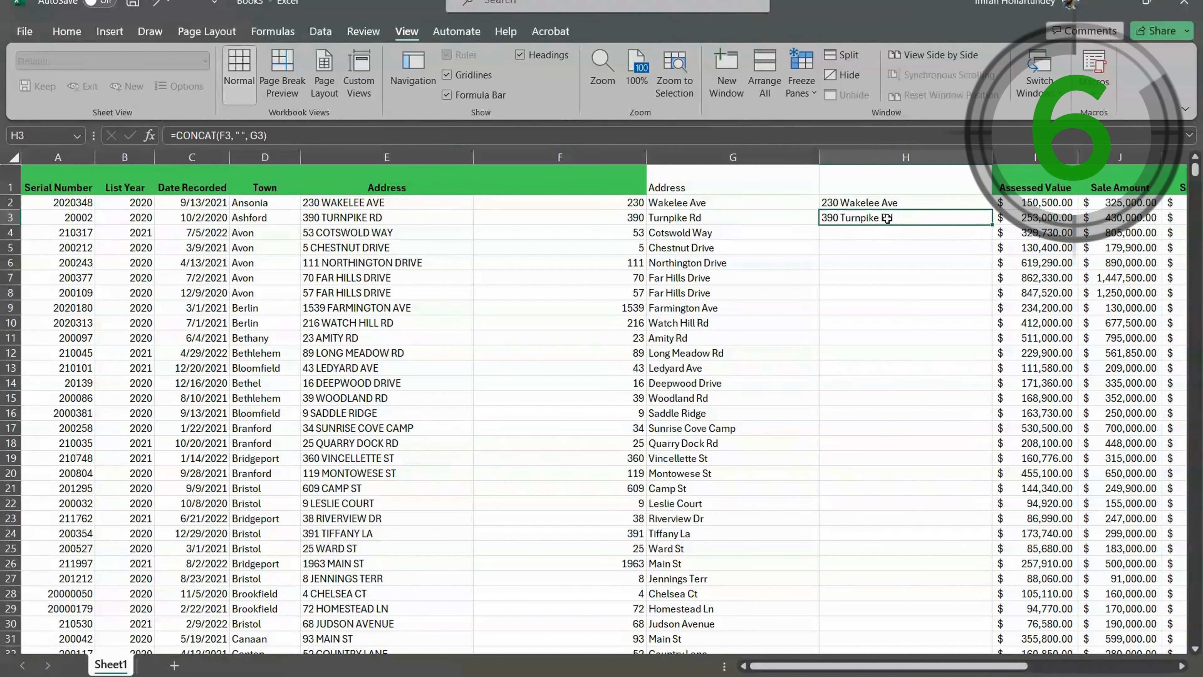
- Change the separator in H3's CONCAT formula to " - " and fill the formula down the rest of column H
double_click(854, 219)
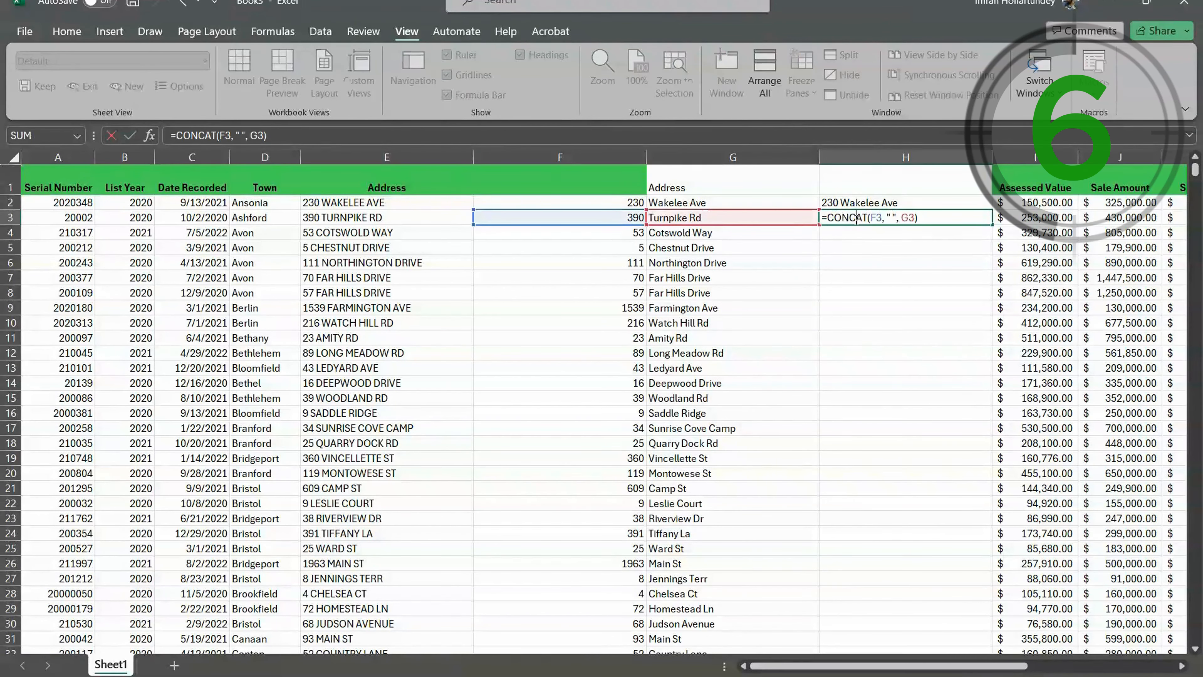
click(897, 219)
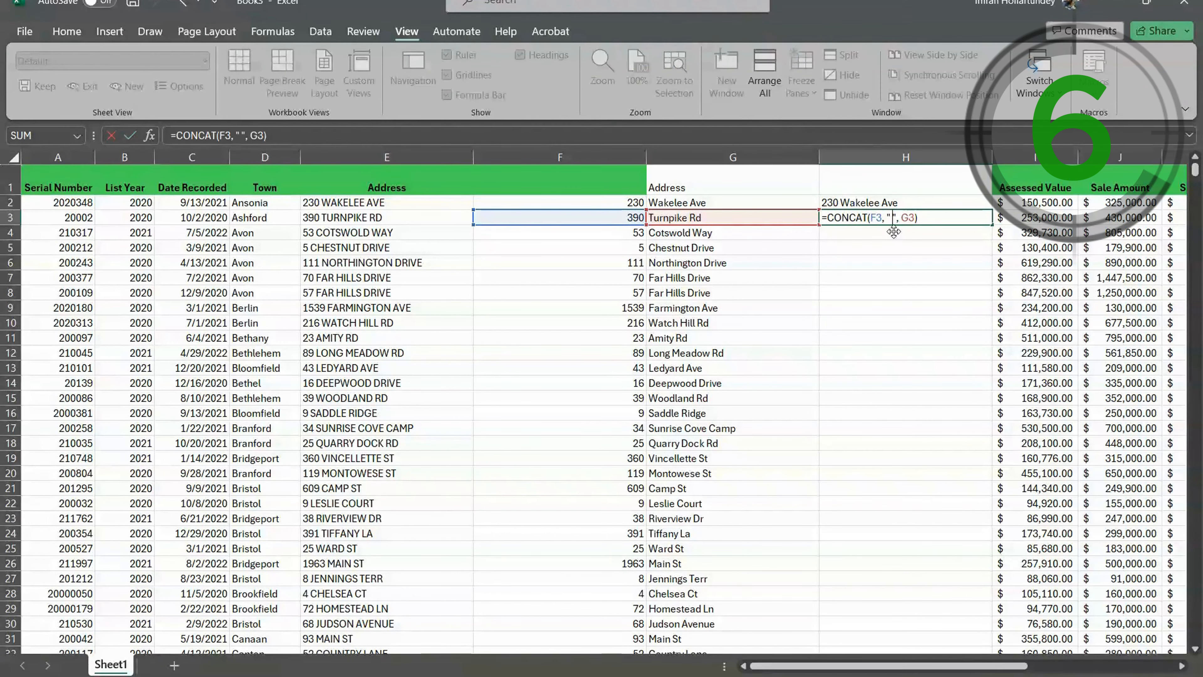
text(-)
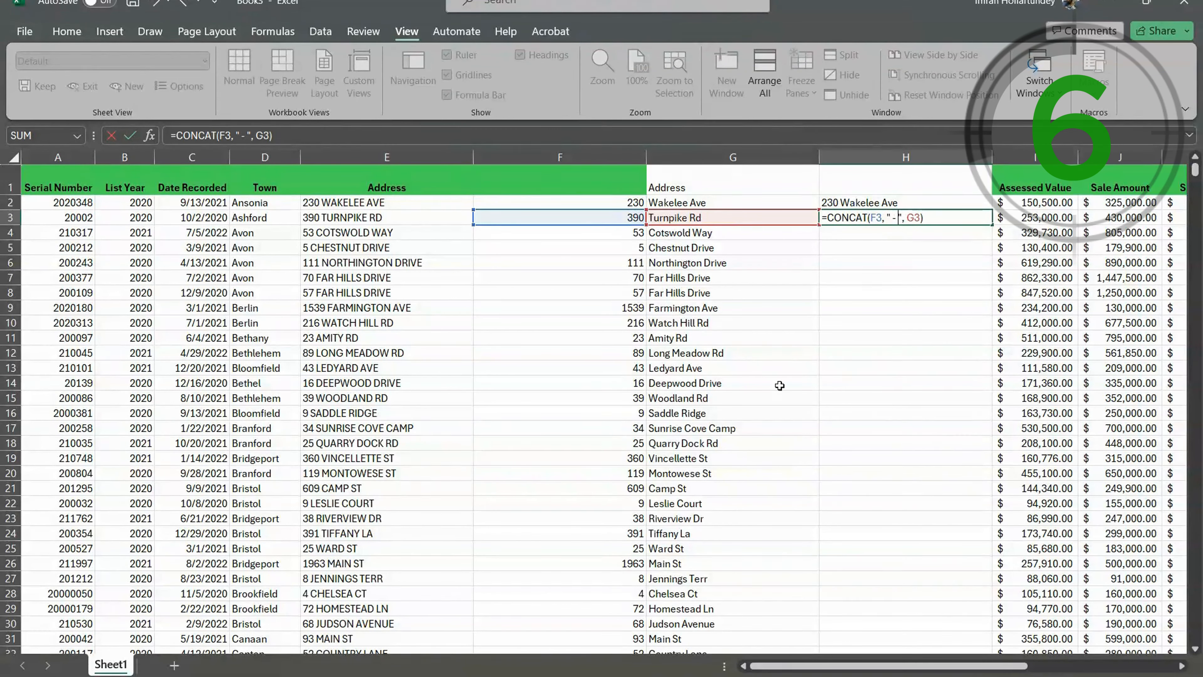
key(Return)
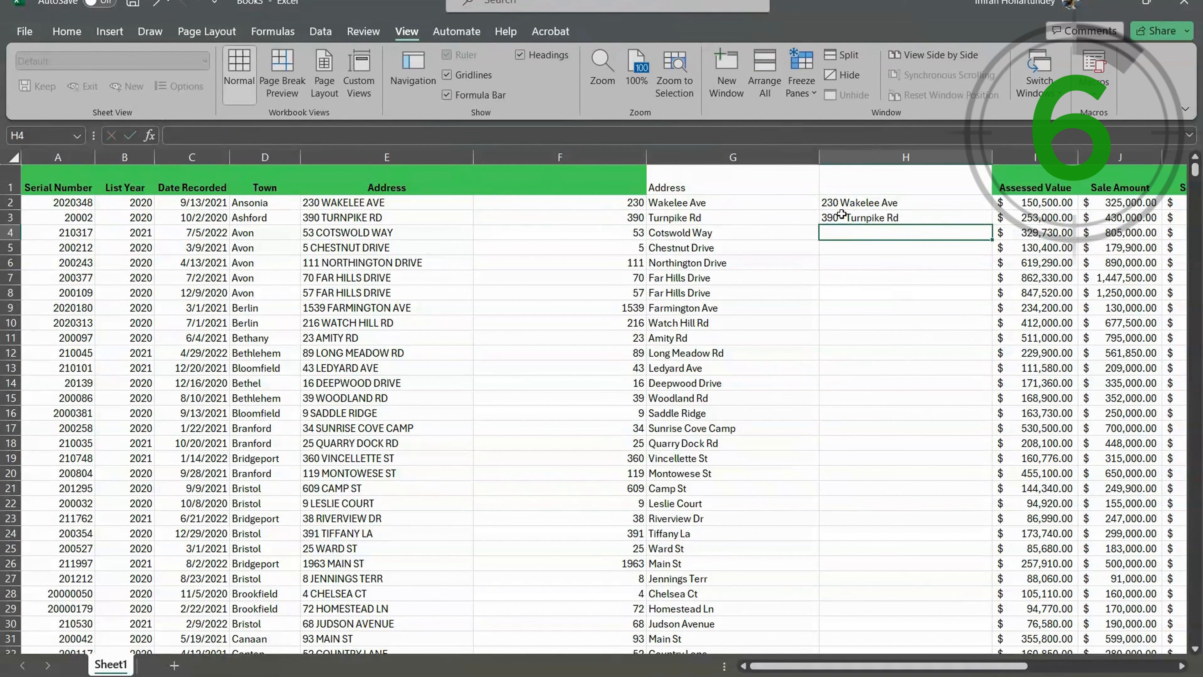
click(851, 219)
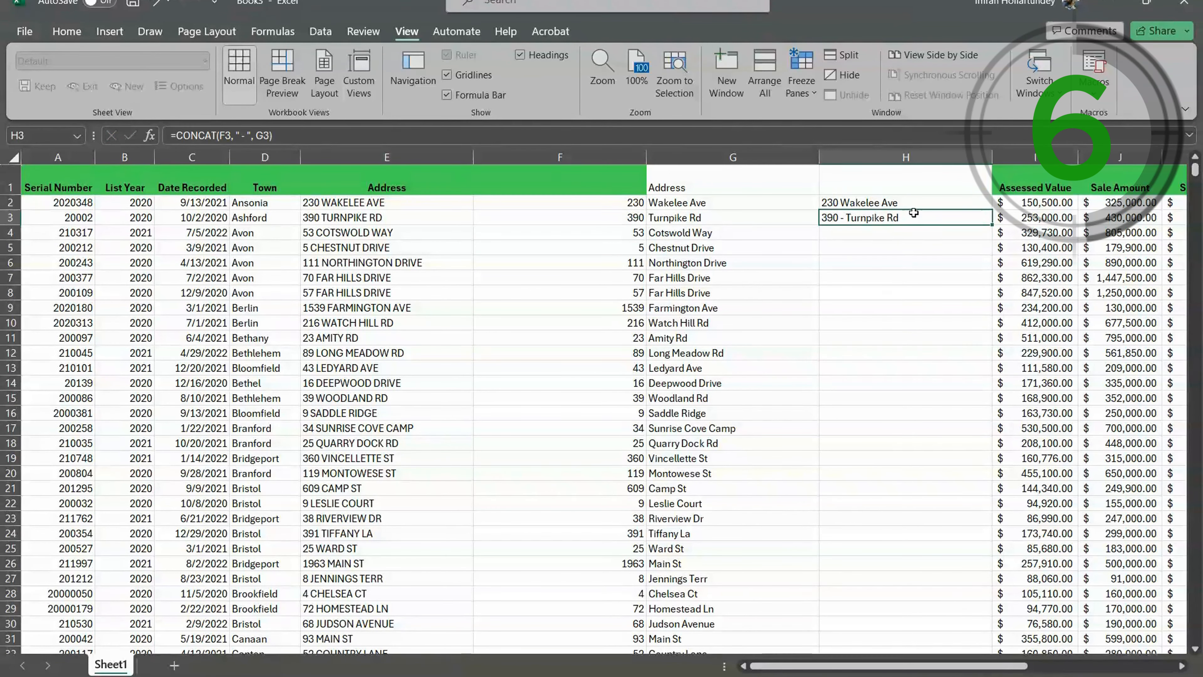
double_click(992, 224)
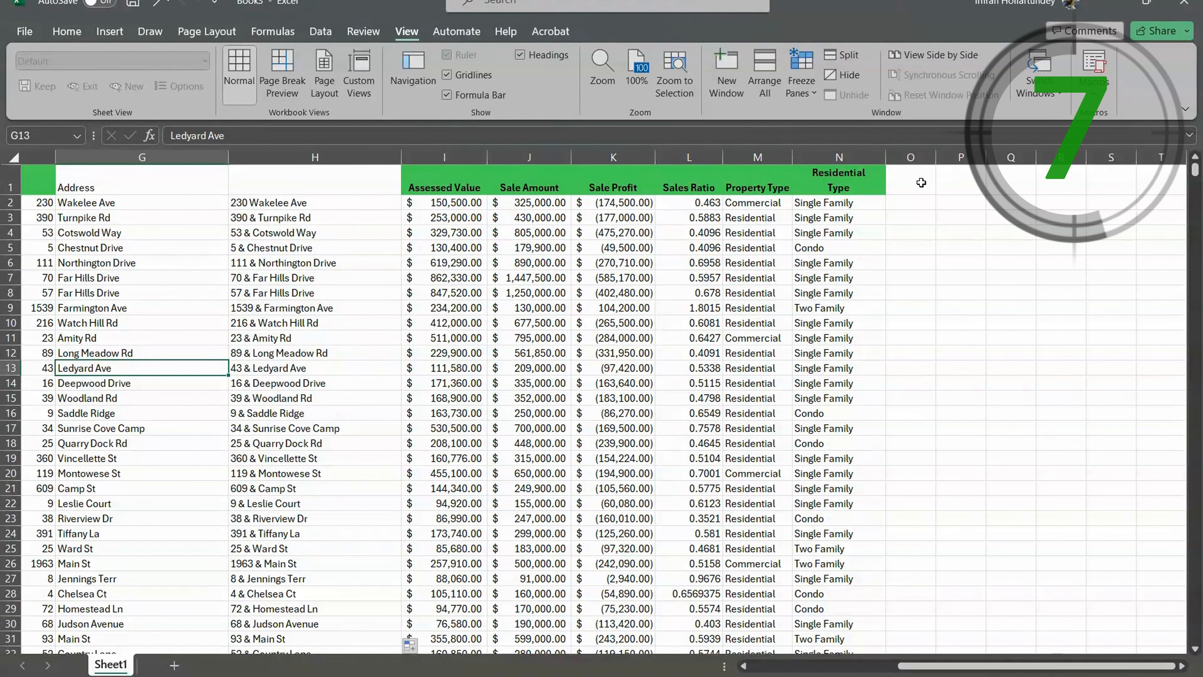
- Fill the Residential Type header right from N1 into O1, and fill it down into O2
click(910, 184)
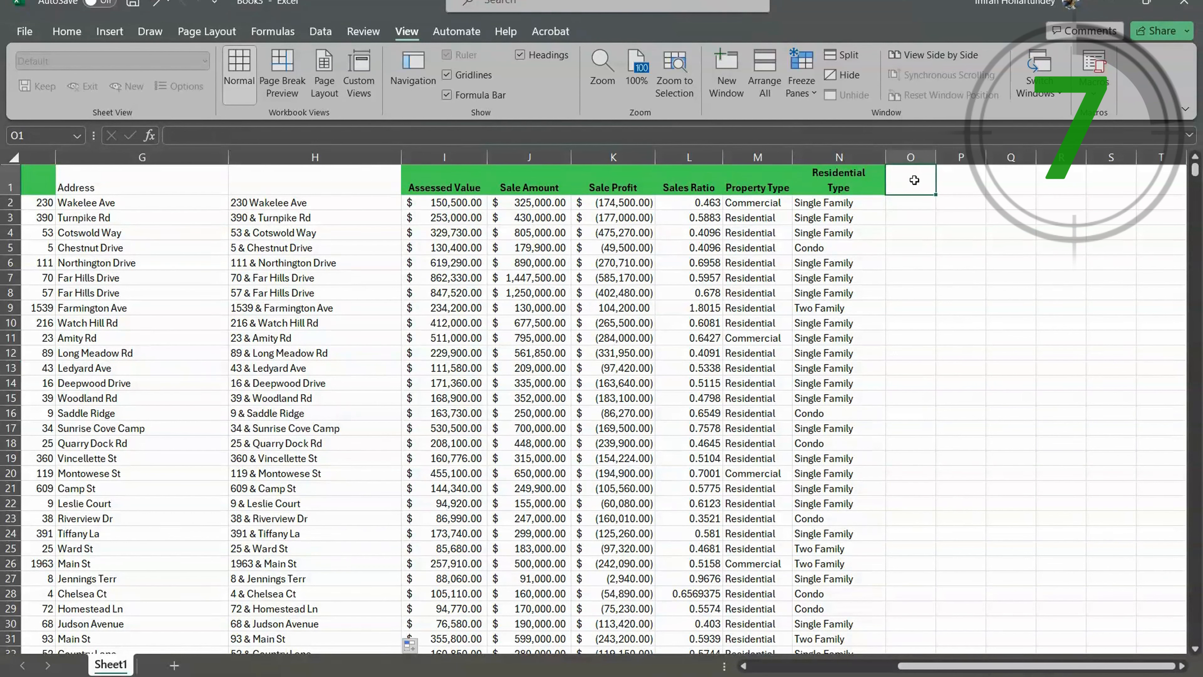
key(ctrl+r)
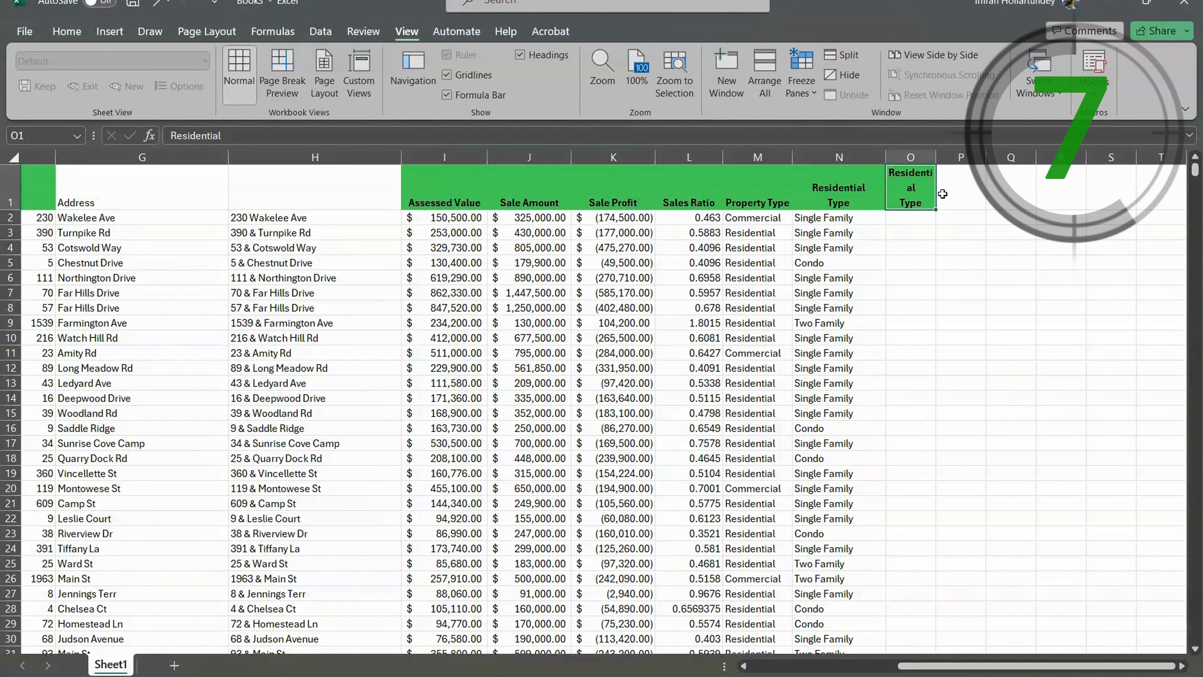
click(910, 219)
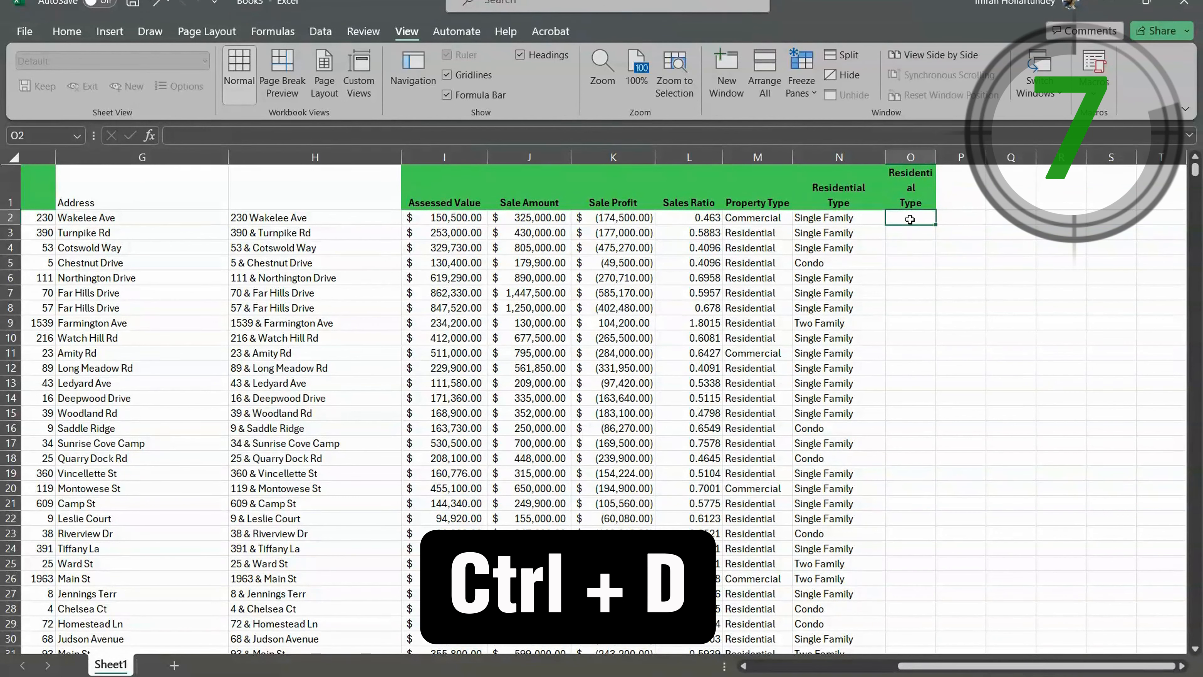
key(ctrl+d)
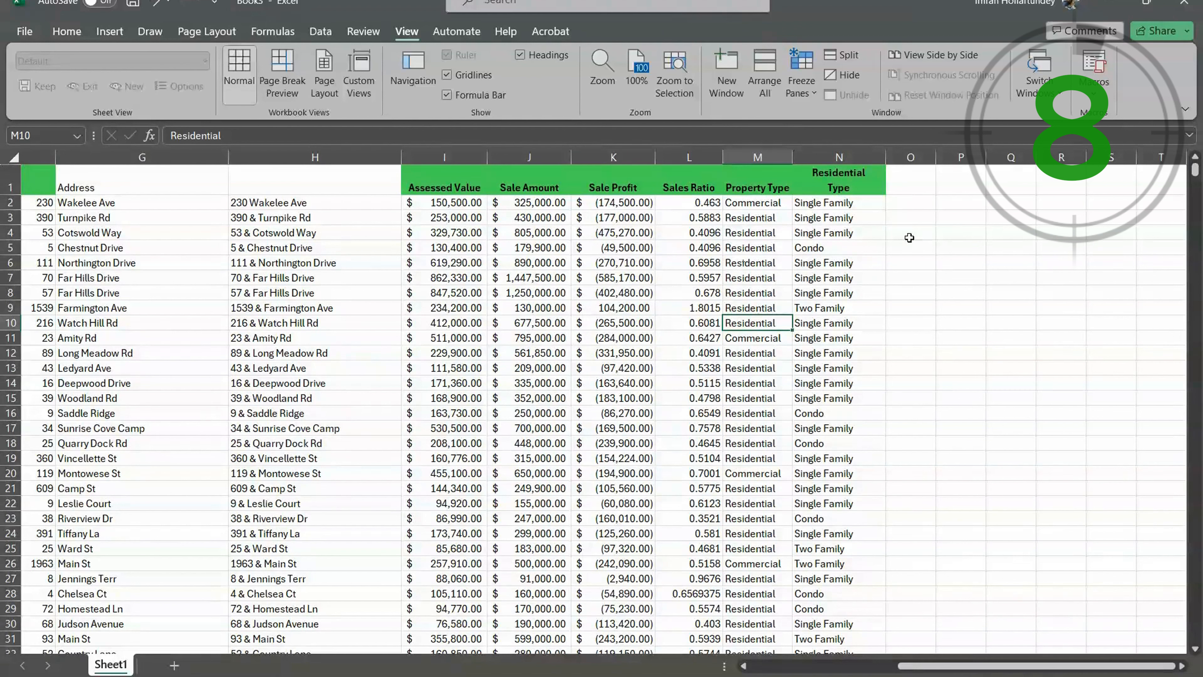
- Insert today's date, 4/6/2024, in cell O3
click(912, 219)
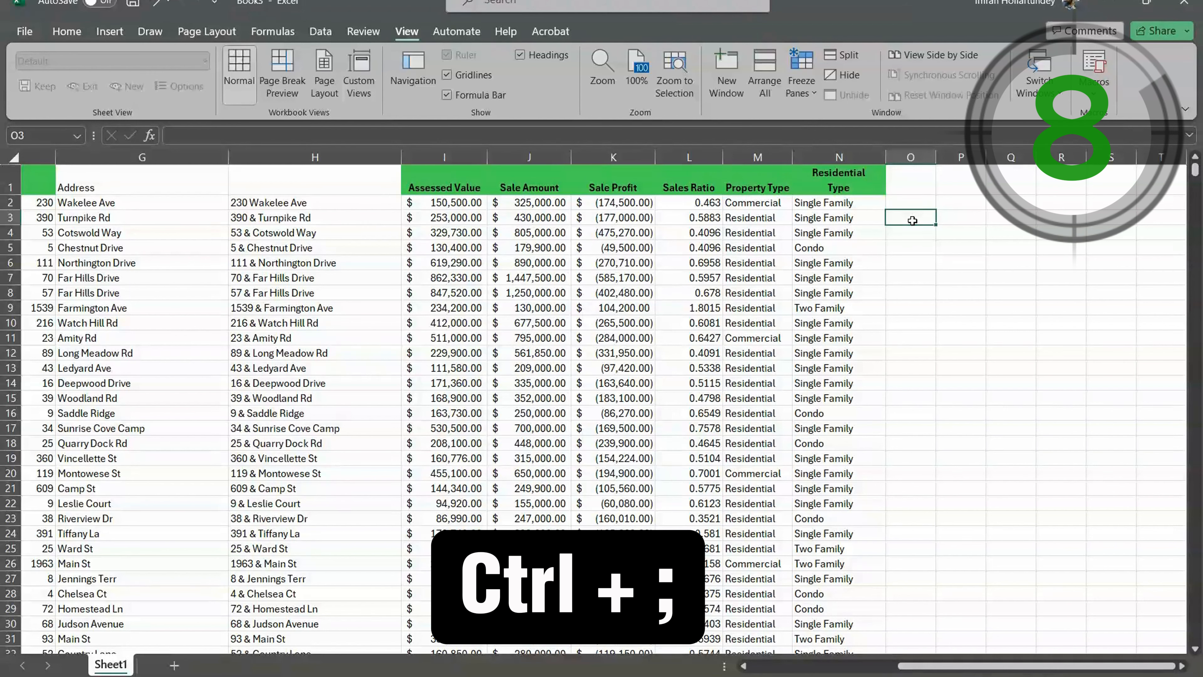
key(ctrl+semicolon)
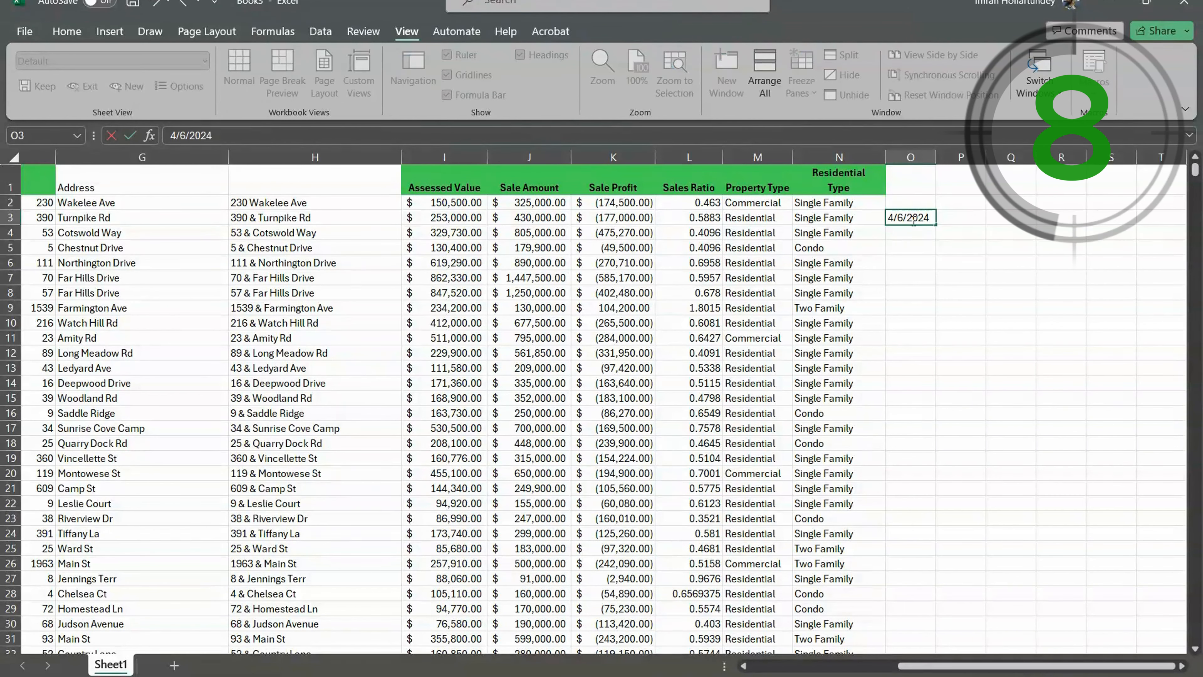
key(Return)
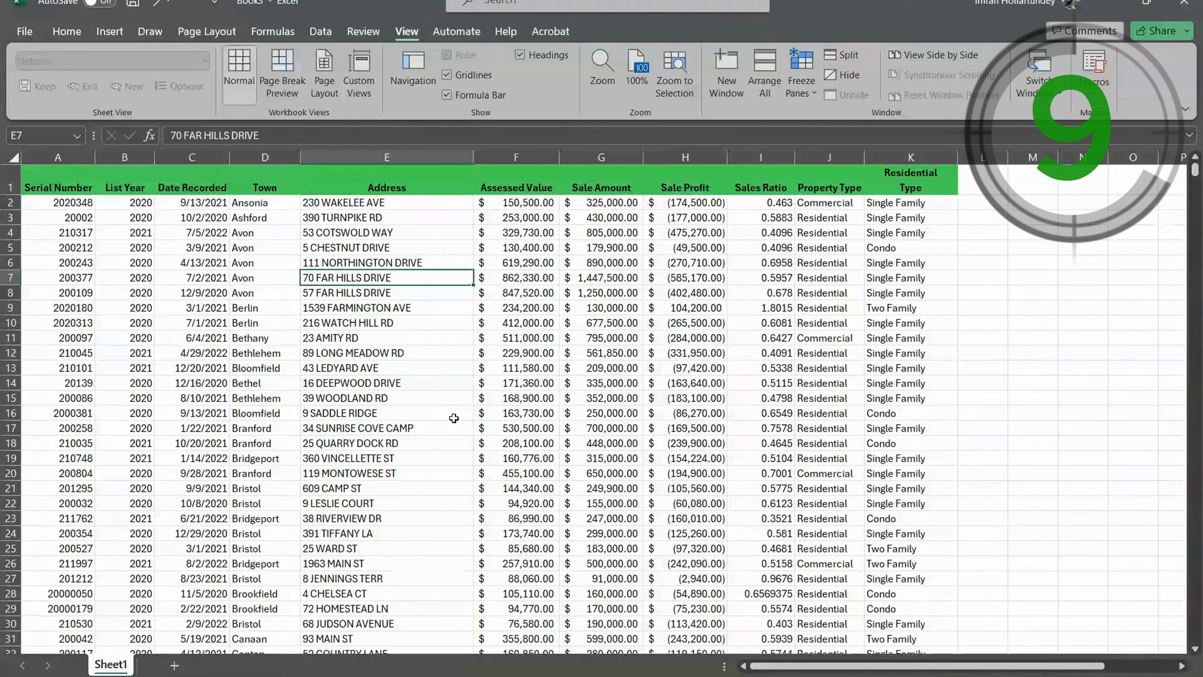
- Go to cell A1000 by its reference, select the whole of row 1000 and look over the surrounding records
scroll(454, 418, down, 2)
scroll(452, 416, up, 2)
scroll(450, 412, down, 9)
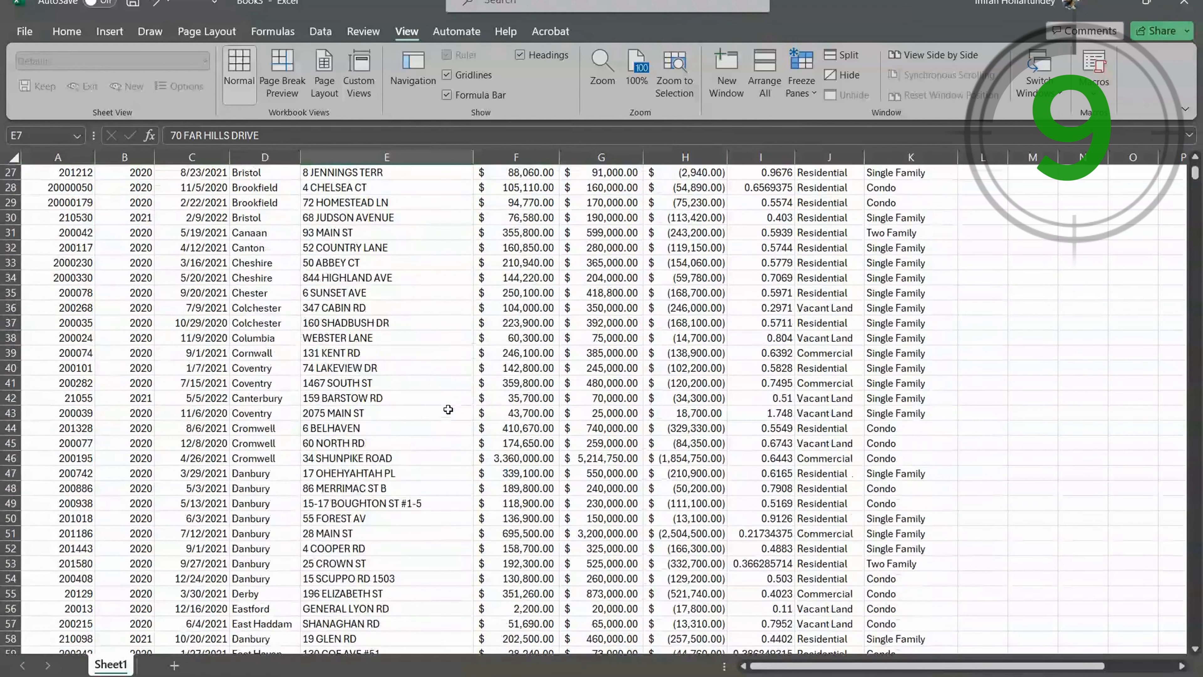
scroll(441, 412, down, 19)
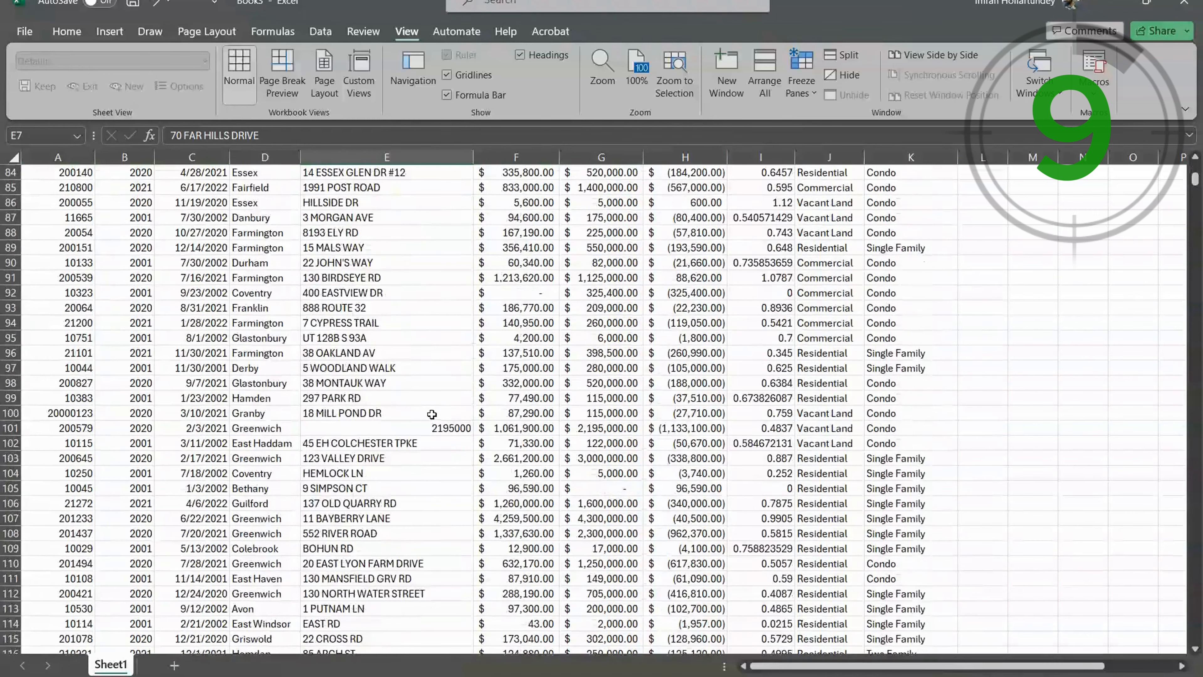
scroll(432, 414, down, 3)
click(429, 384)
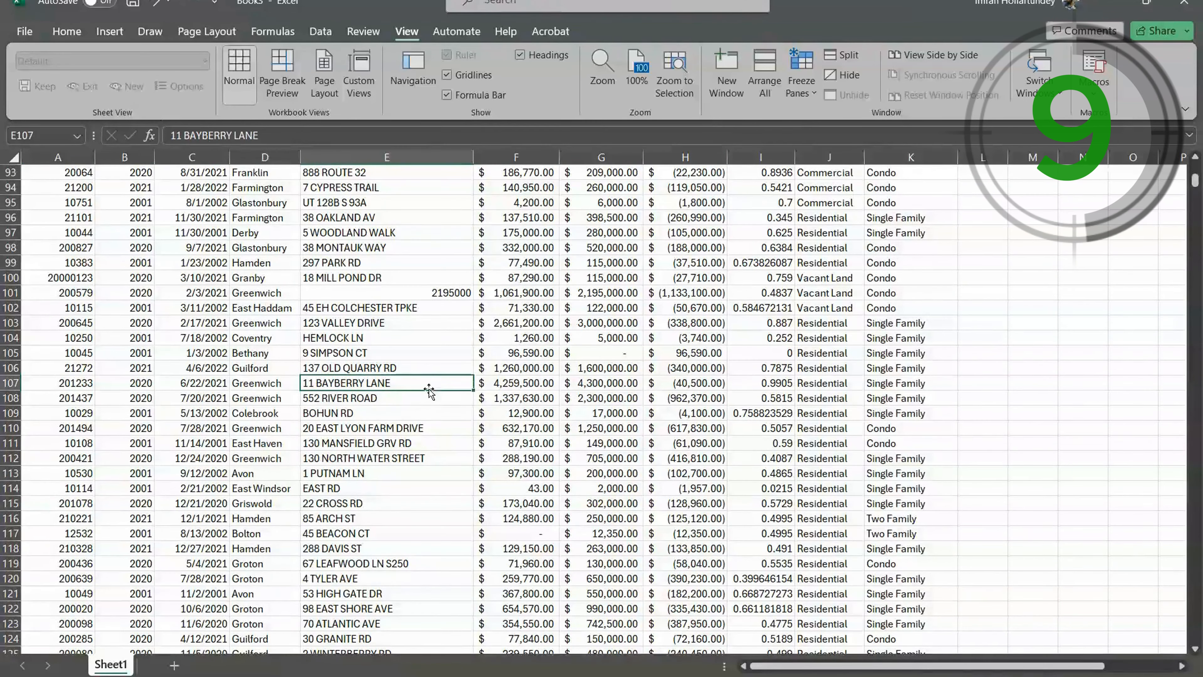
key(ctrl+g)
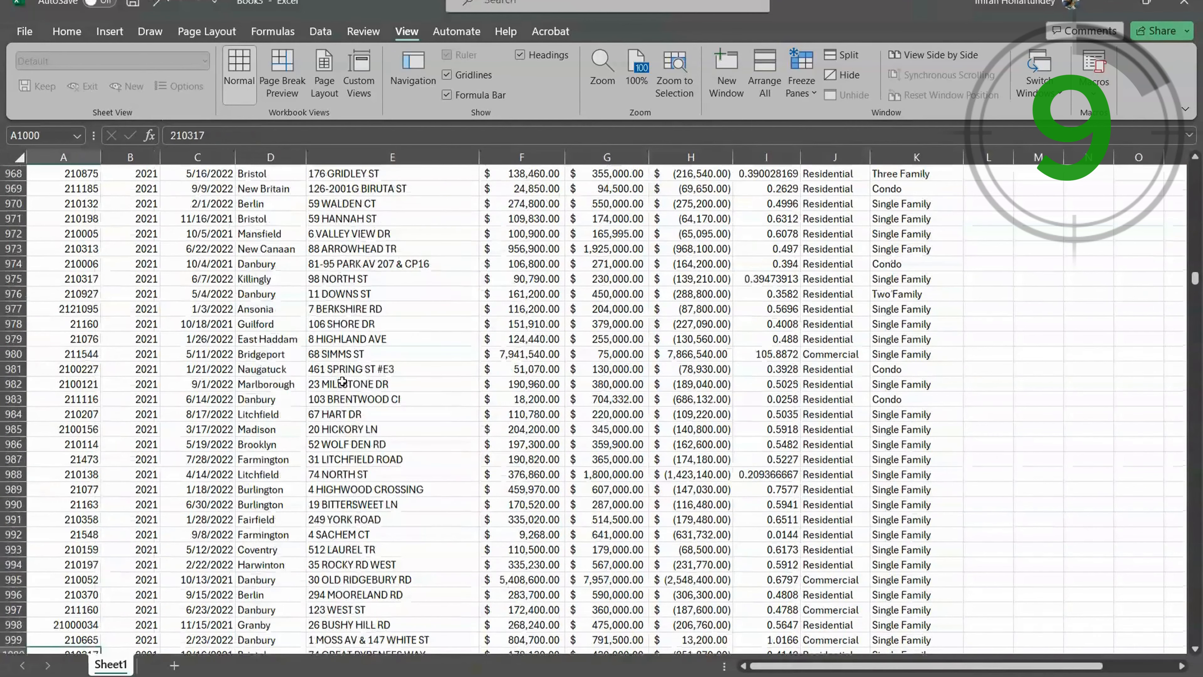
scroll(5, 634, down, 1)
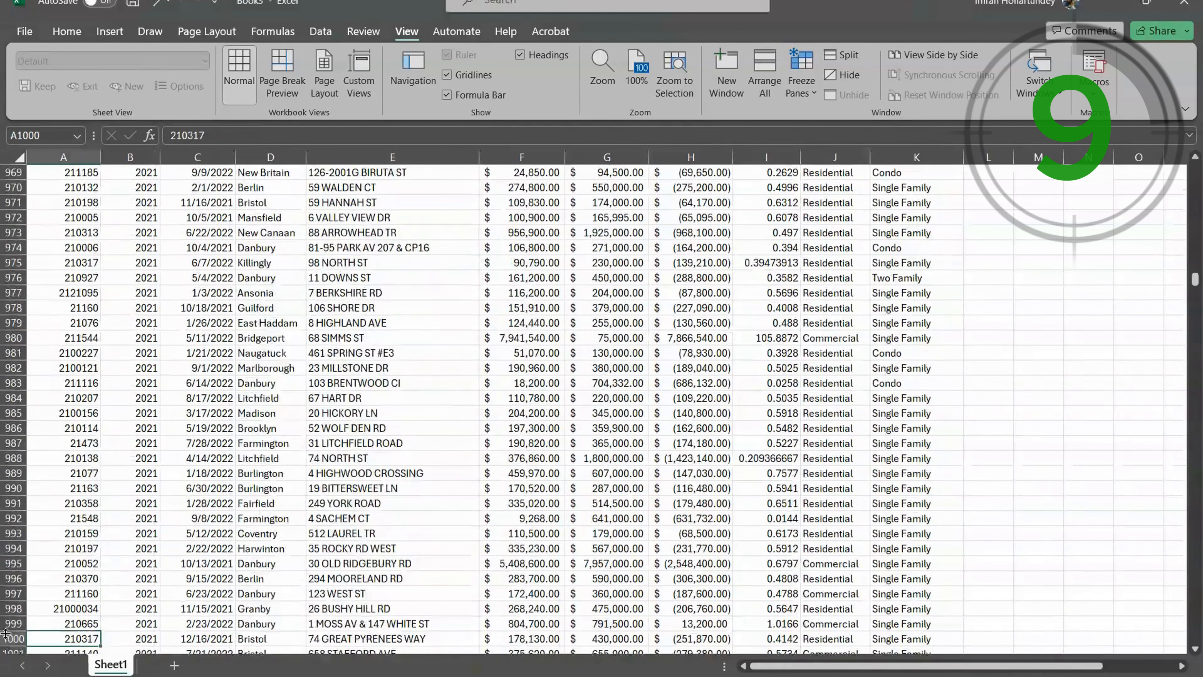
click(6, 633)
scroll(91, 470, down, 4)
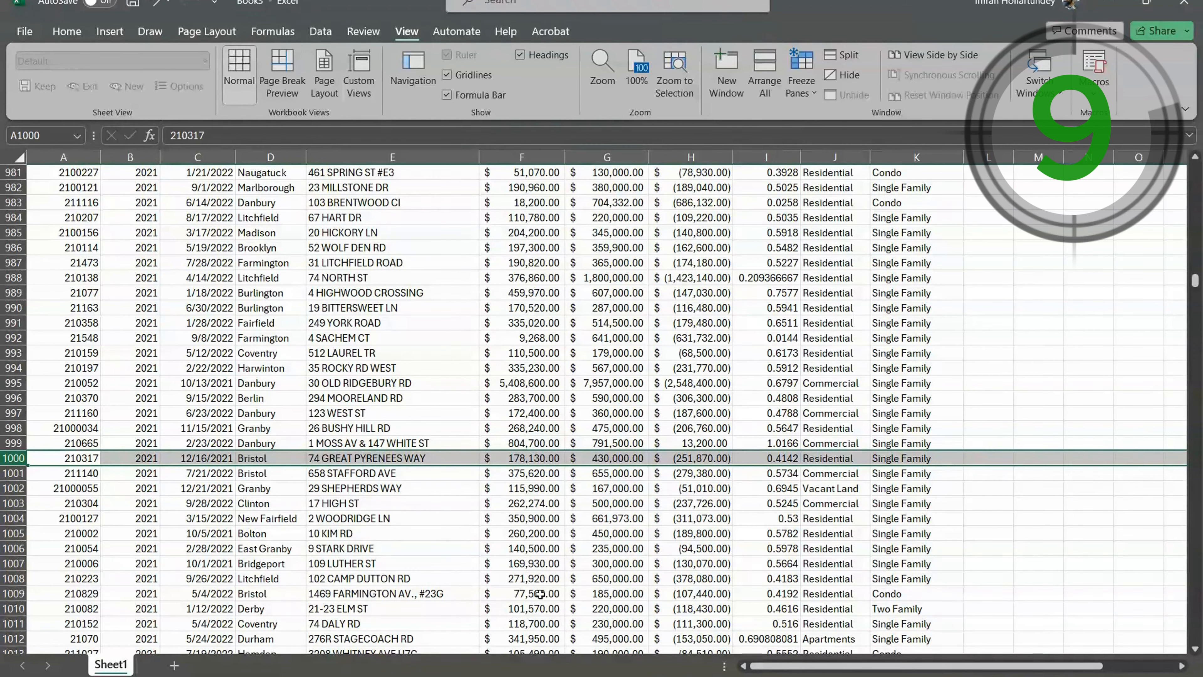
click(466, 427)
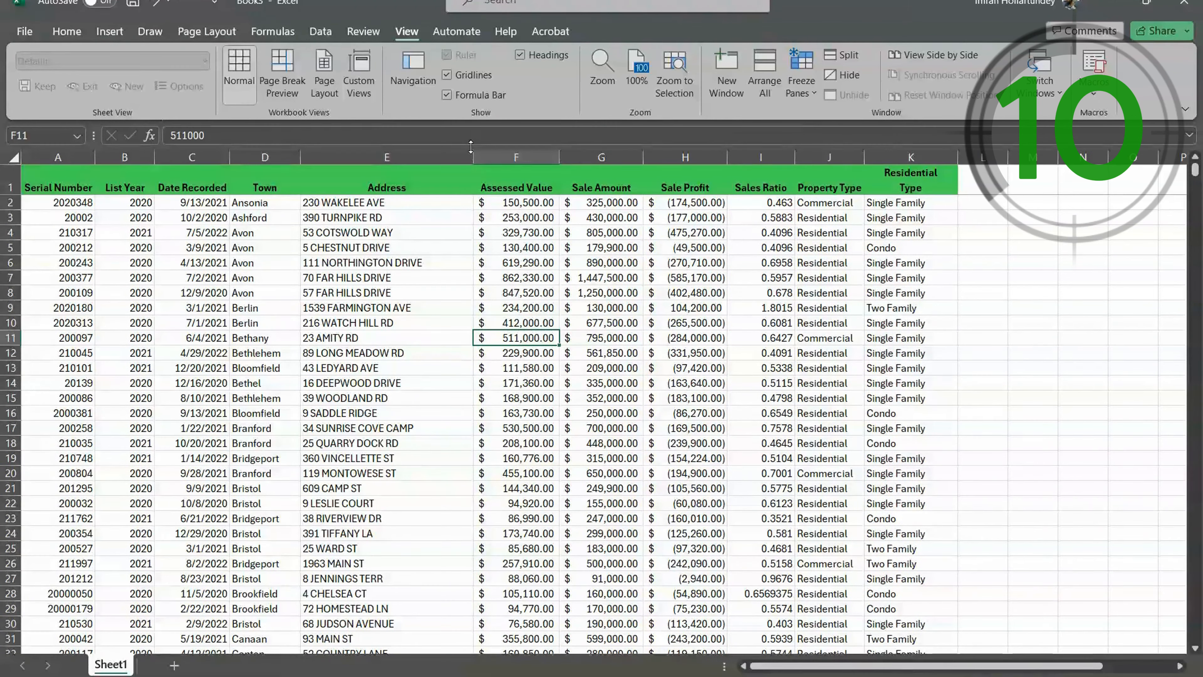
- AutoSum the Sale Amount column, G2:G4147, in cell G4148 directly below the last record
scroll(538, 300, down, 2)
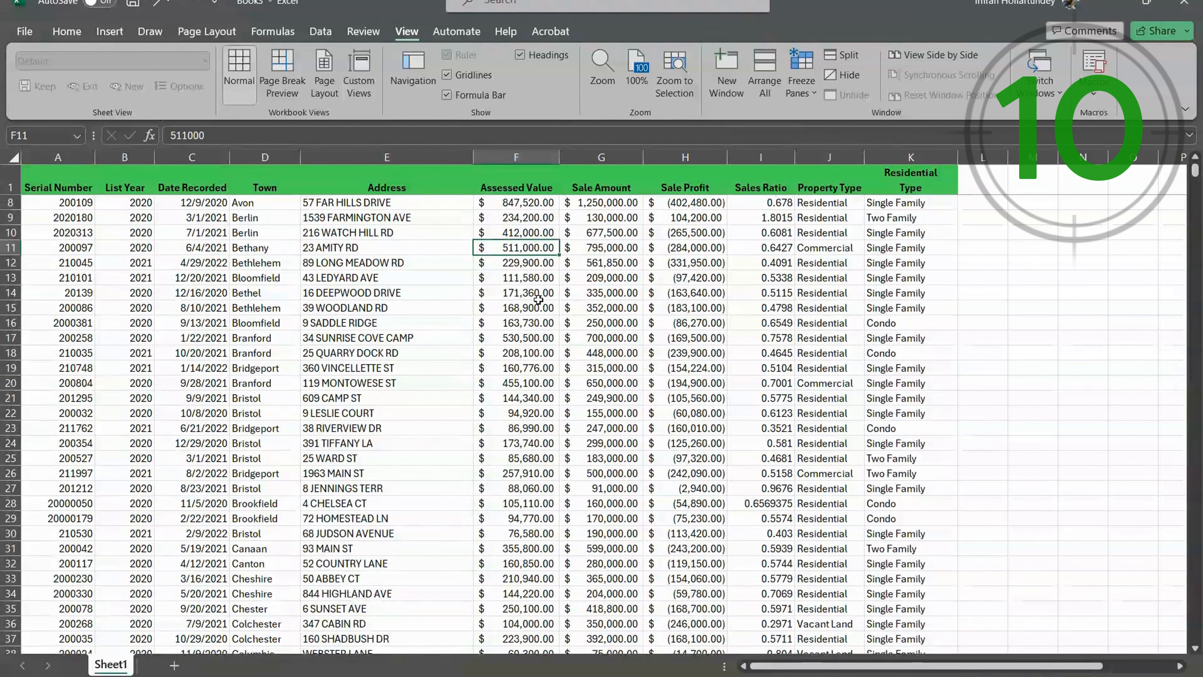
scroll(537, 299, up, 2)
click(612, 250)
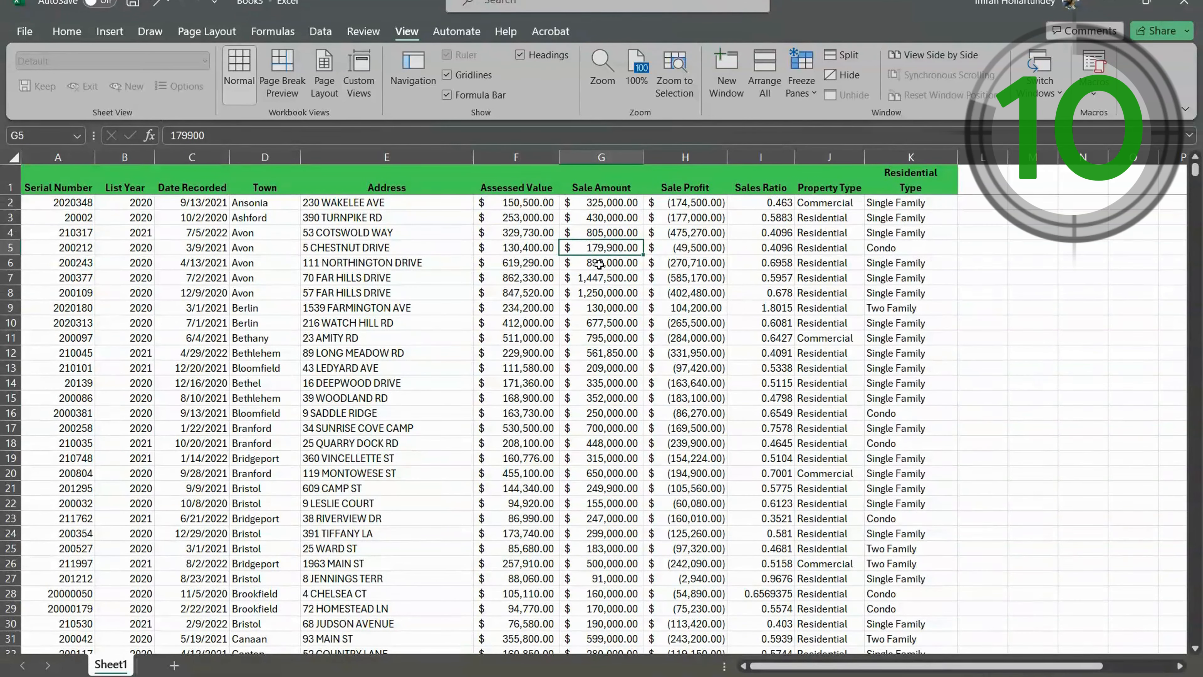
key(ctrl+Down)
scroll(600, 270, down, 2)
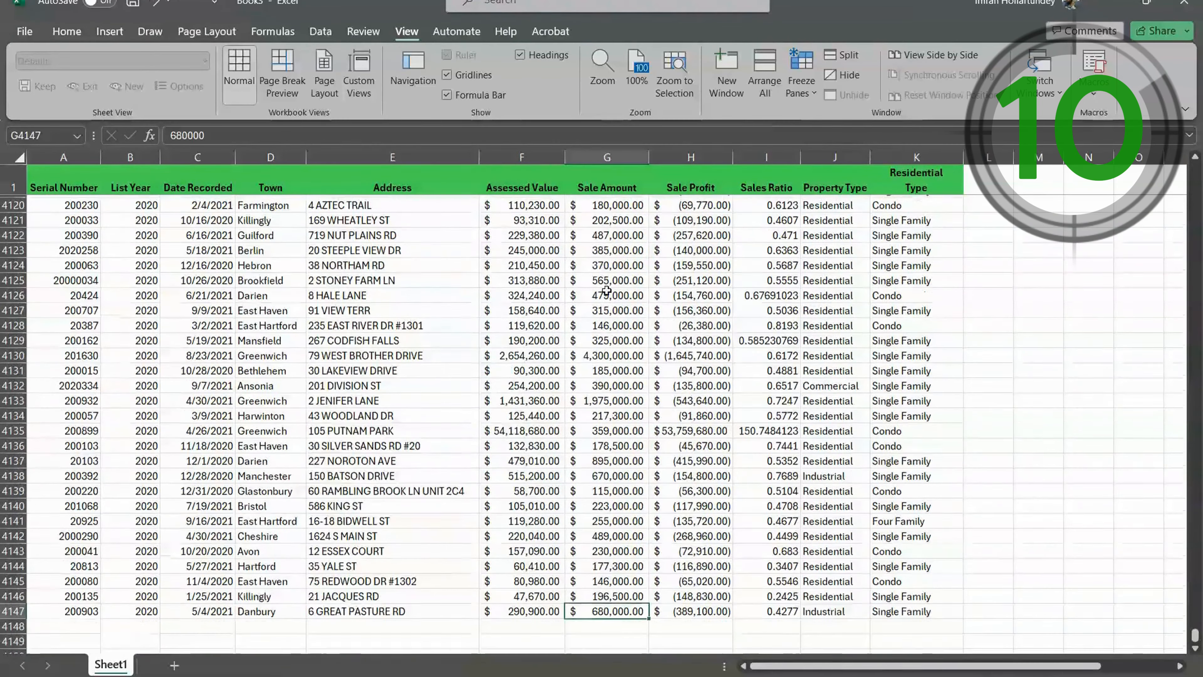
click(673, 398)
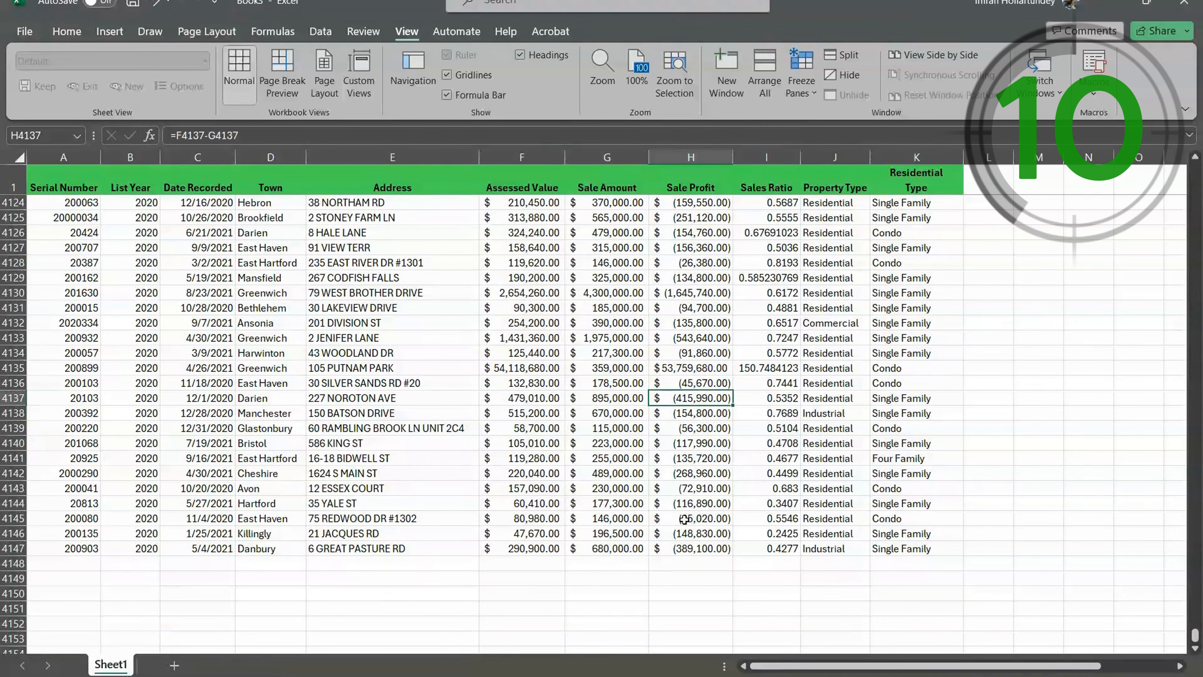
click(618, 562)
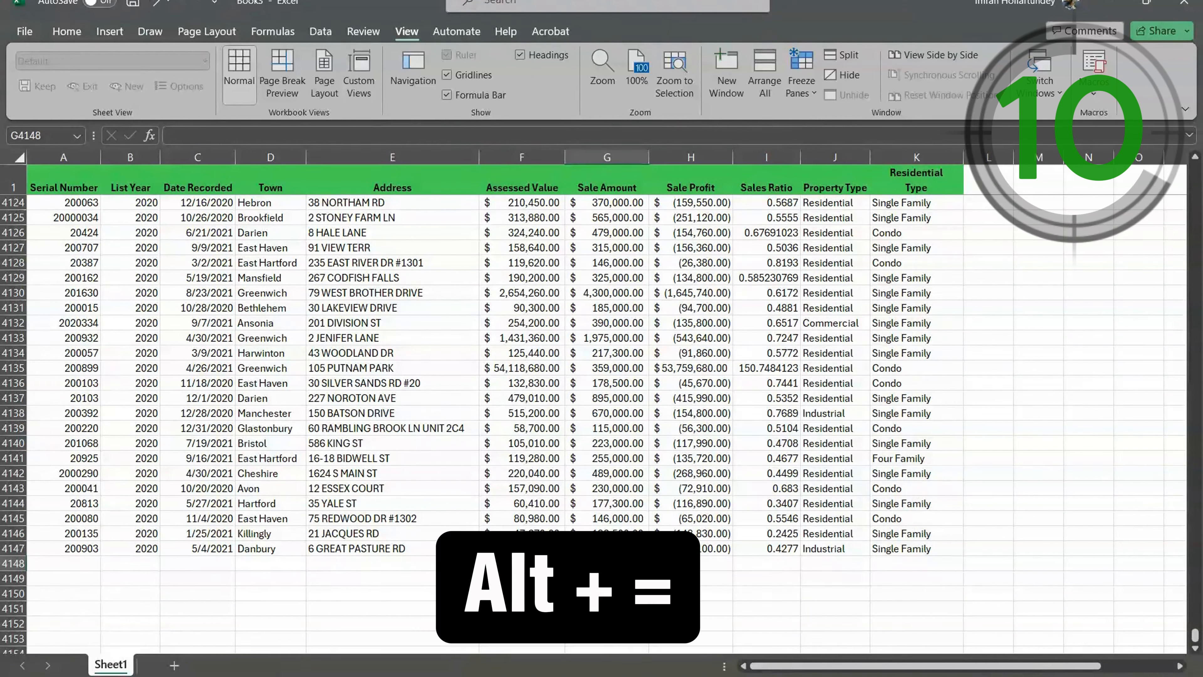
key(alt+equal)
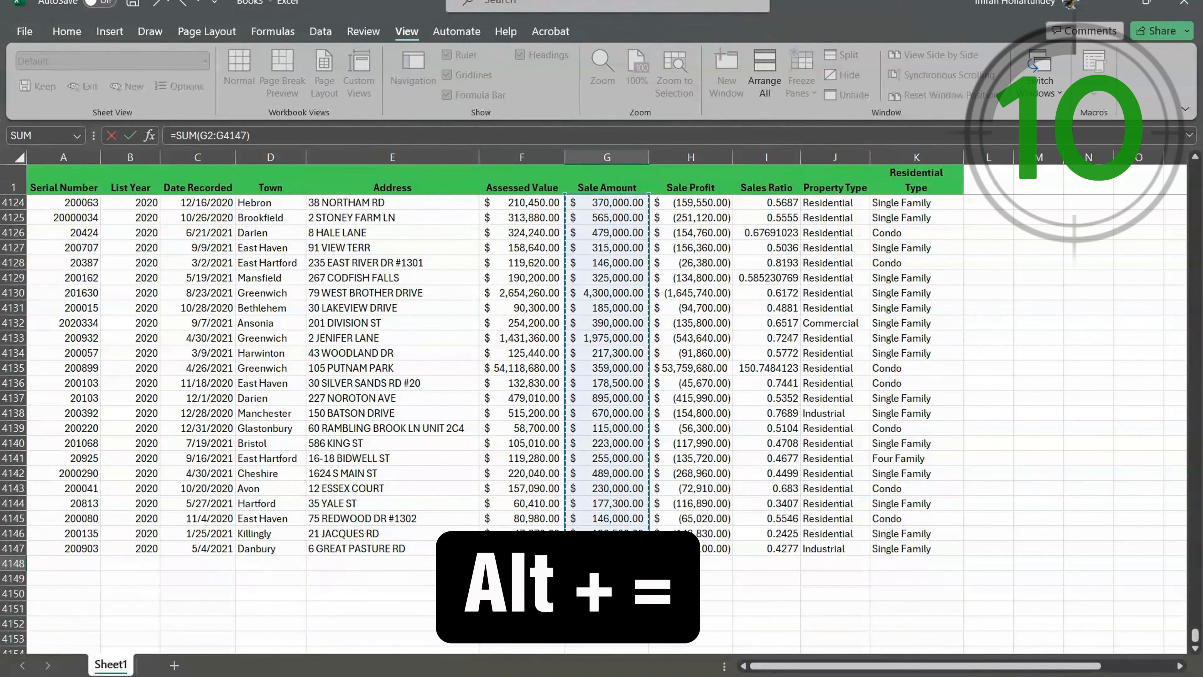
key(Return)
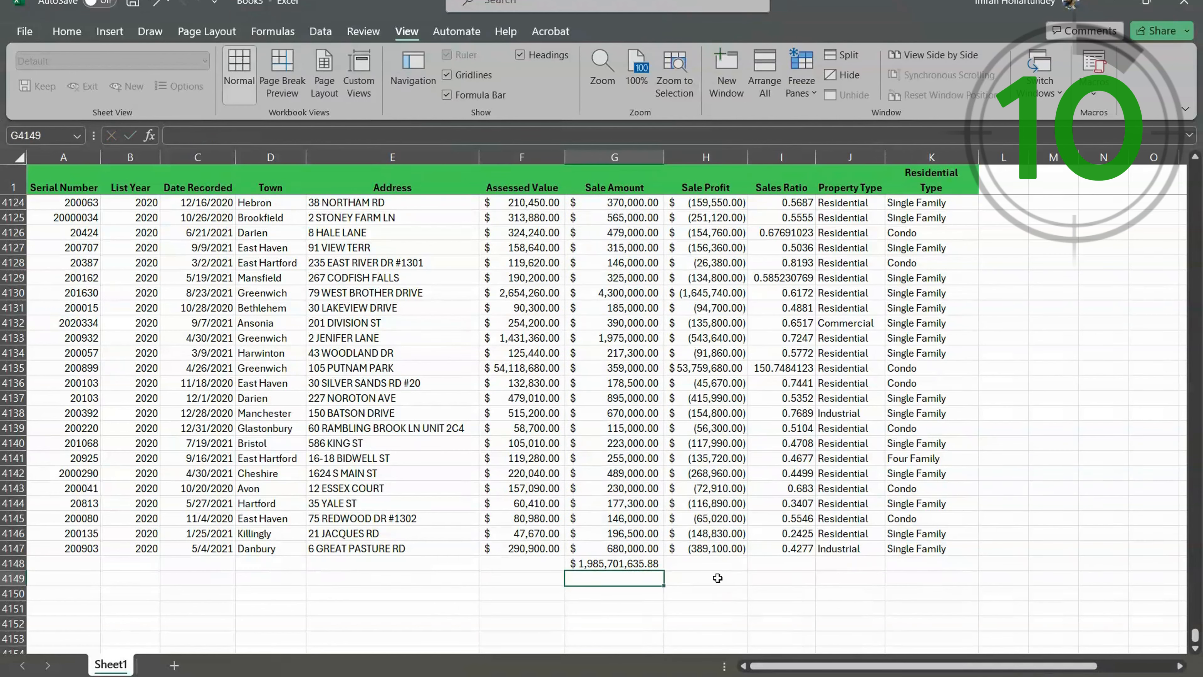
- Total the Sale Profit column in cell H4148, beside the Sale Amount total
click(716, 563)
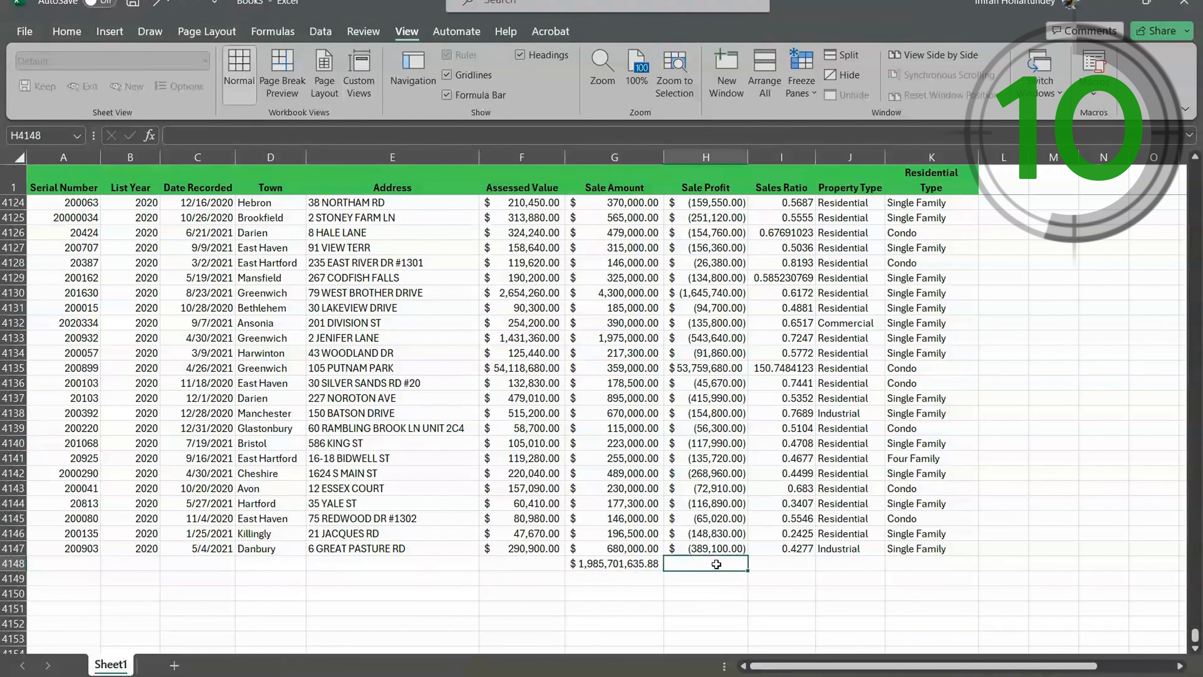
key(ctrl+r)
key(Return)
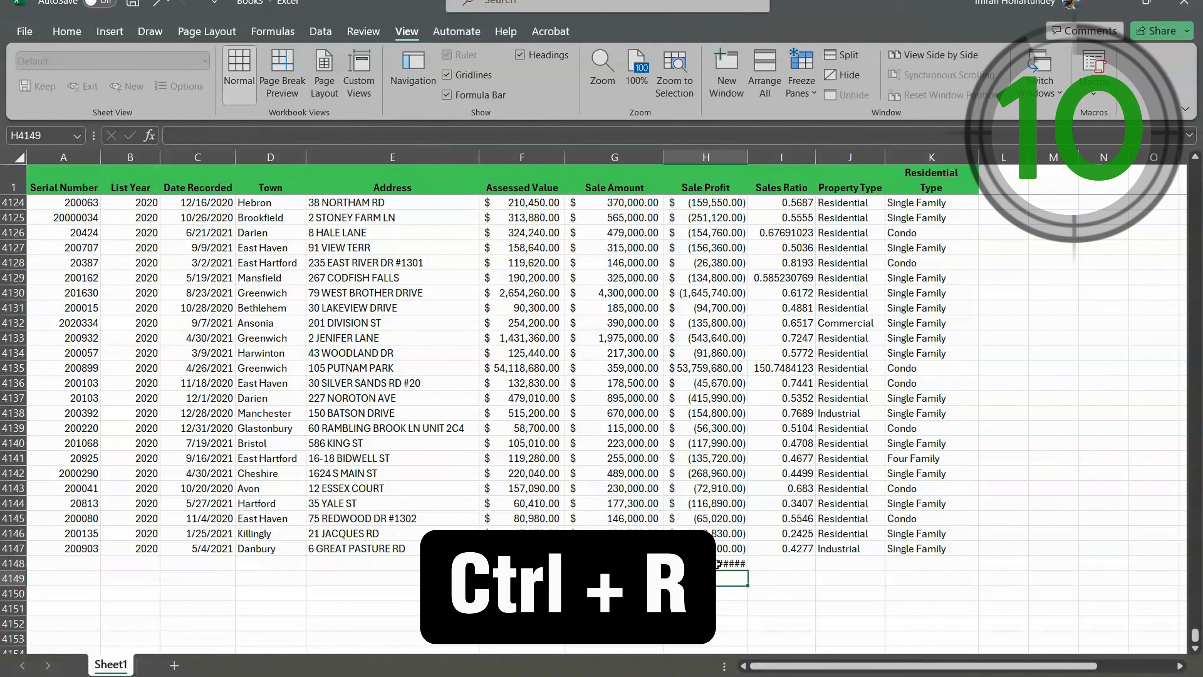
- Autofit the Sale Profit column to its contents and fill its total right into cell I4148
double_click(748, 157)
click(796, 568)
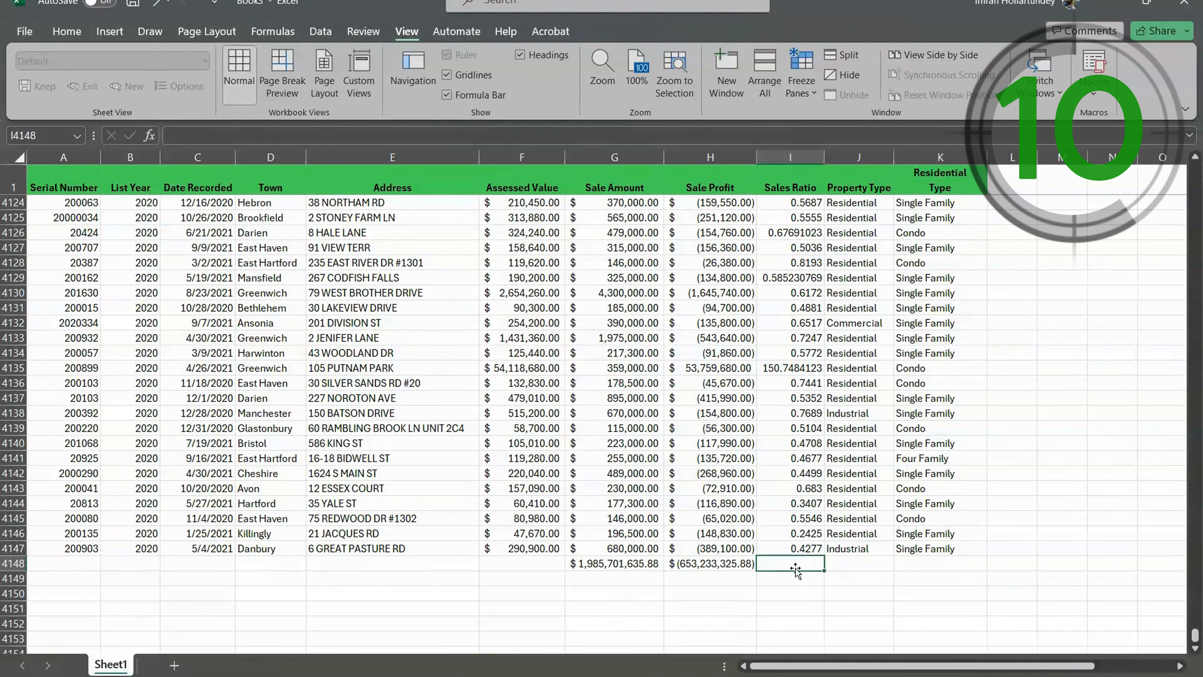
key(ctrl+r)
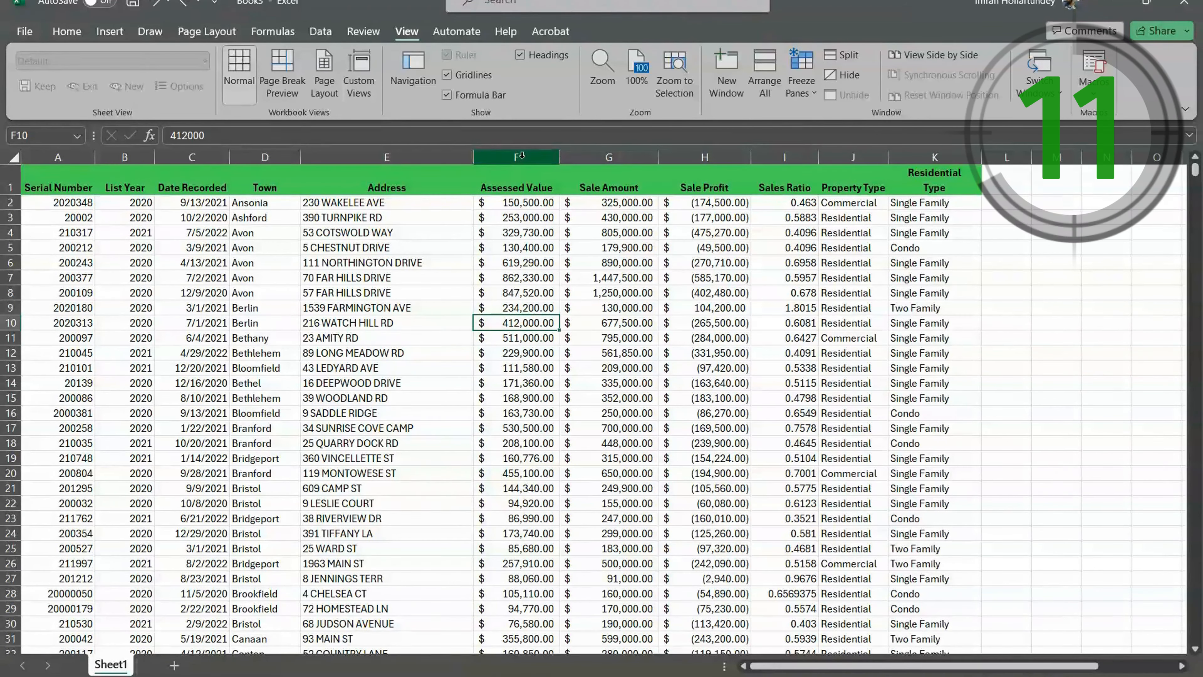
- Select the whole Assessed Value column and open its Format Cells settings
click(533, 369)
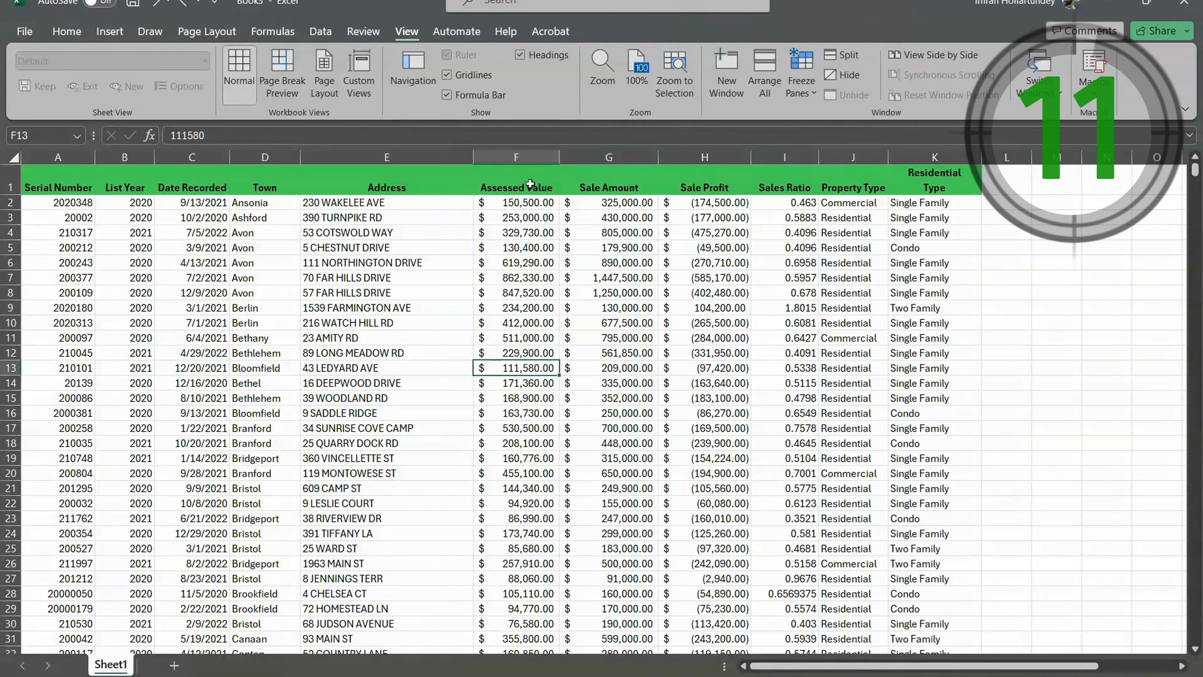
click(516, 157)
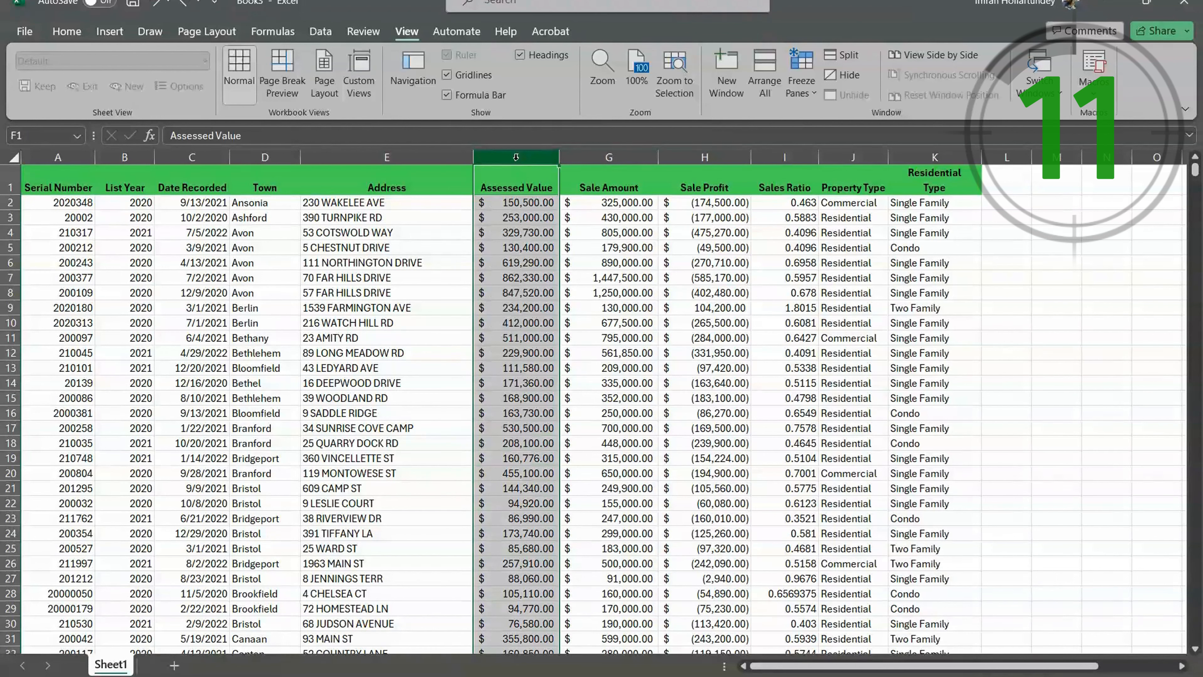
key(ctrl+1)
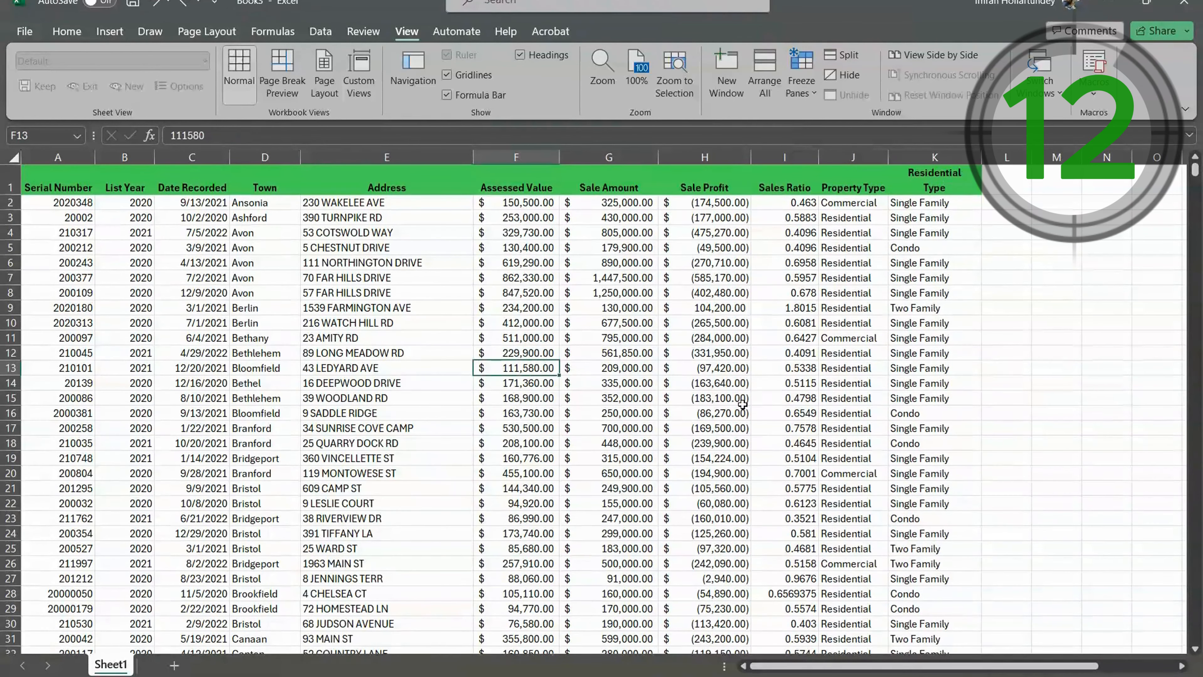
- Convert the whole property sales range into a table, using row 1 as its headers
scroll(586, 392, down, 1)
scroll(586, 393, down, 5)
scroll(525, 377, up, 6)
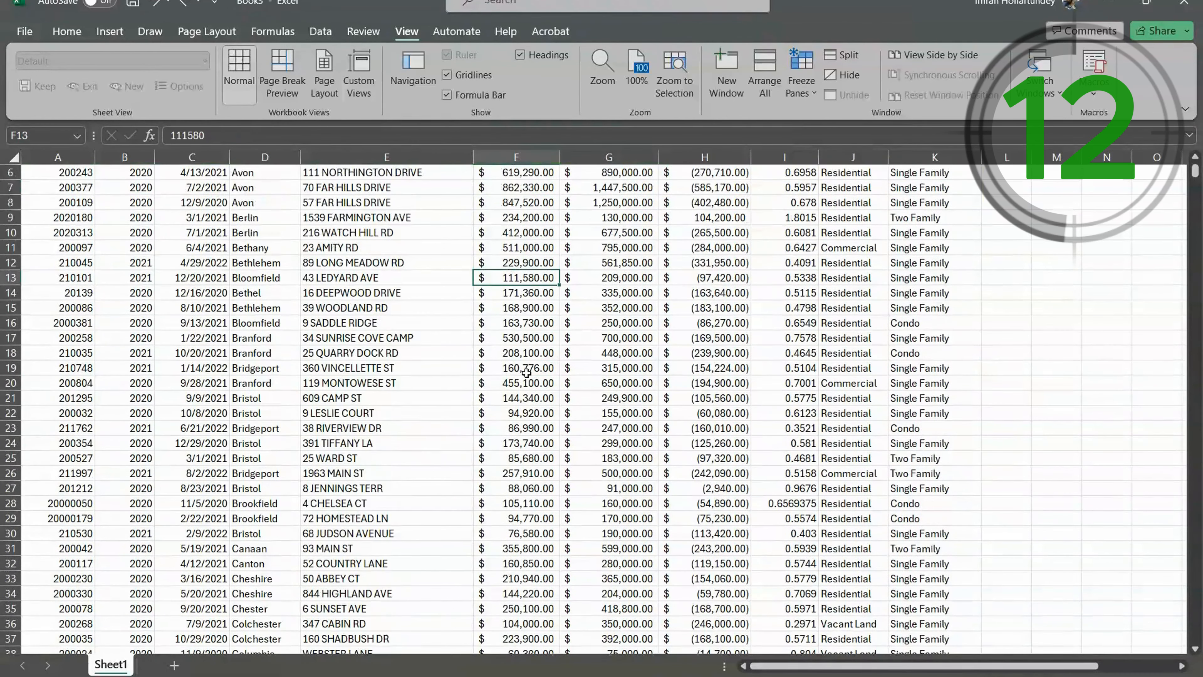
click(605, 337)
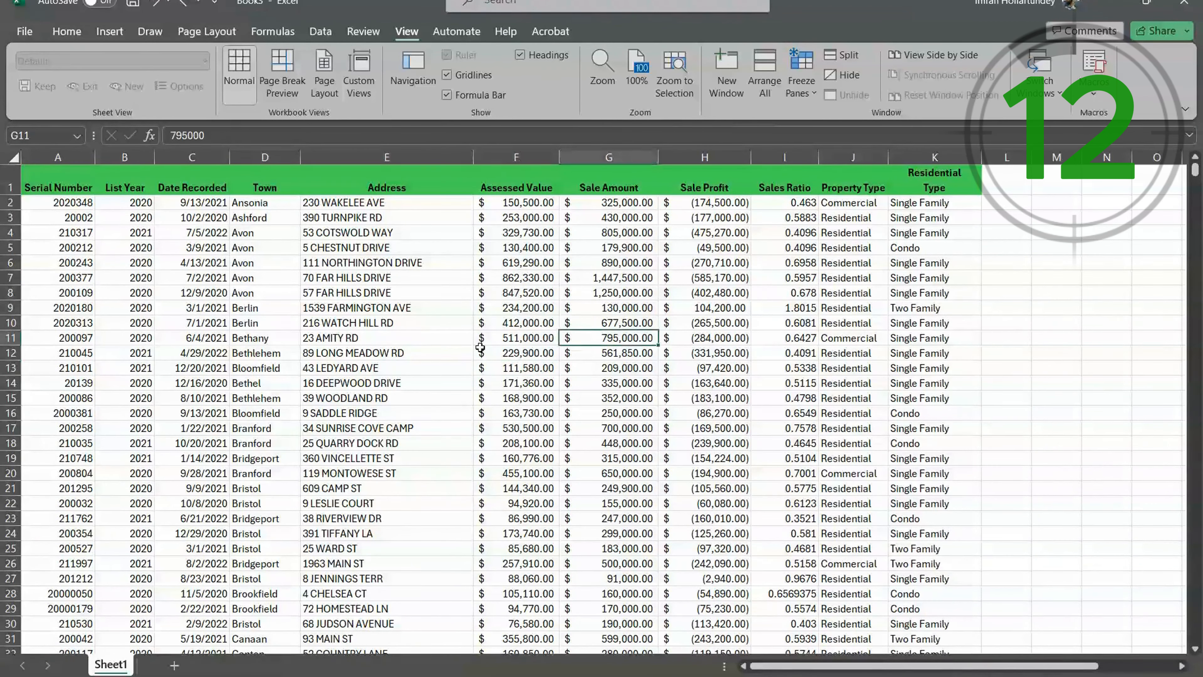
click(369, 336)
click(414, 307)
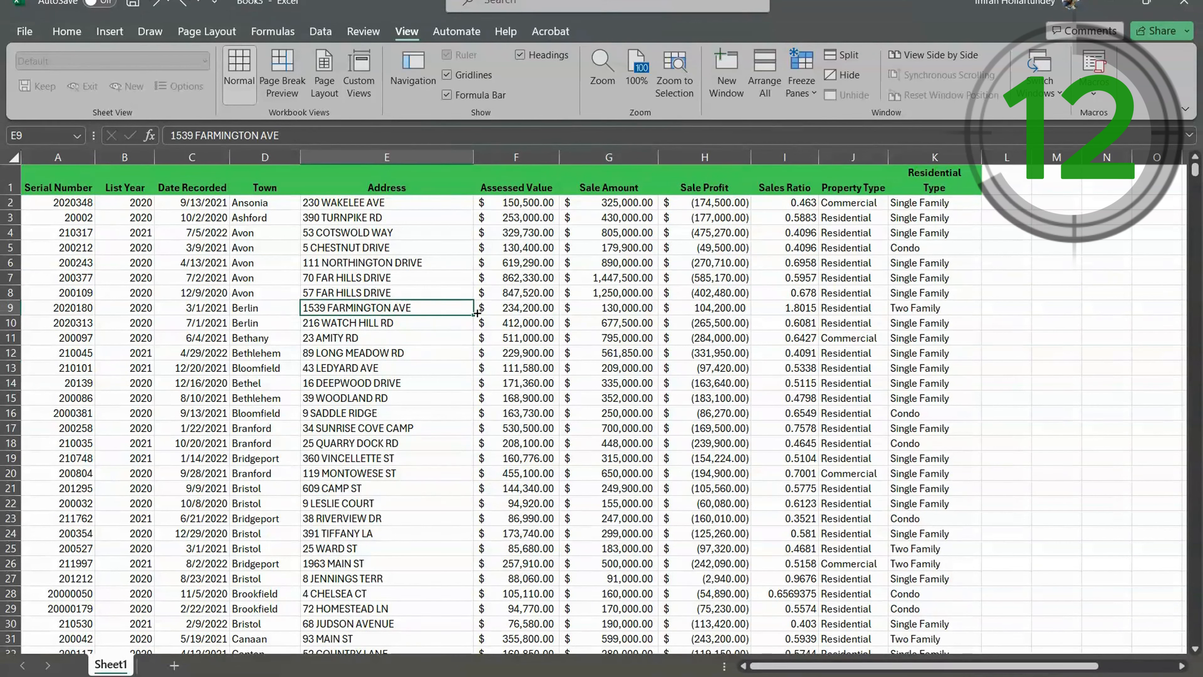
key(ctrl+t)
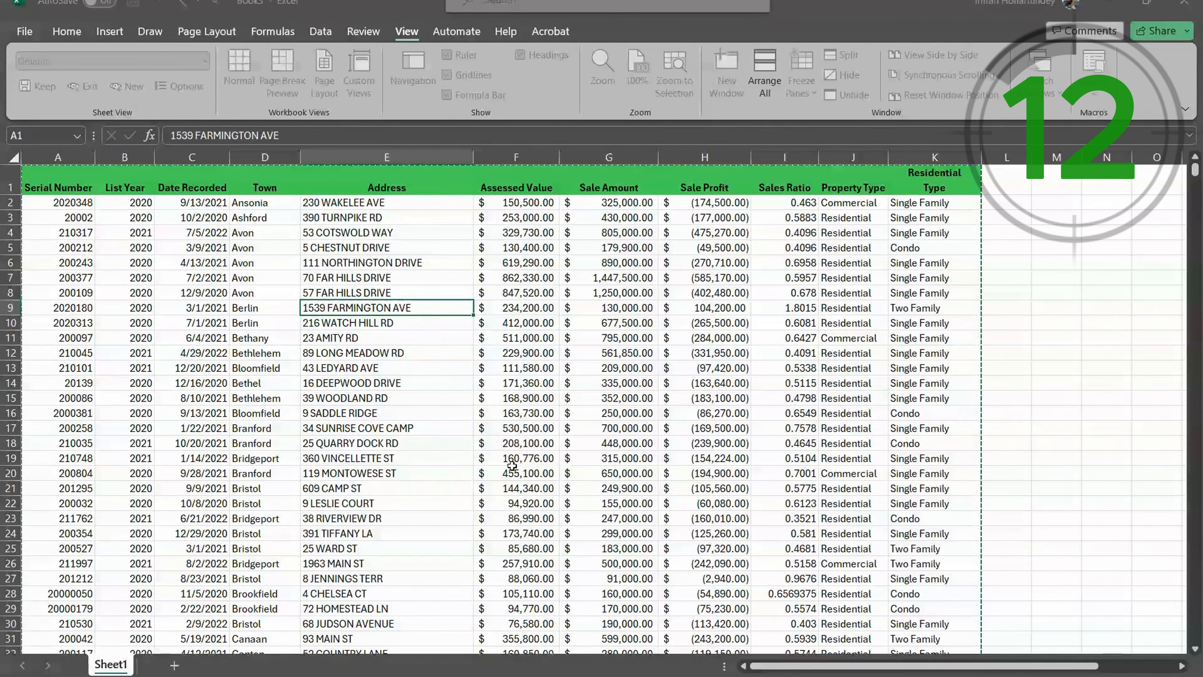
key(Return)
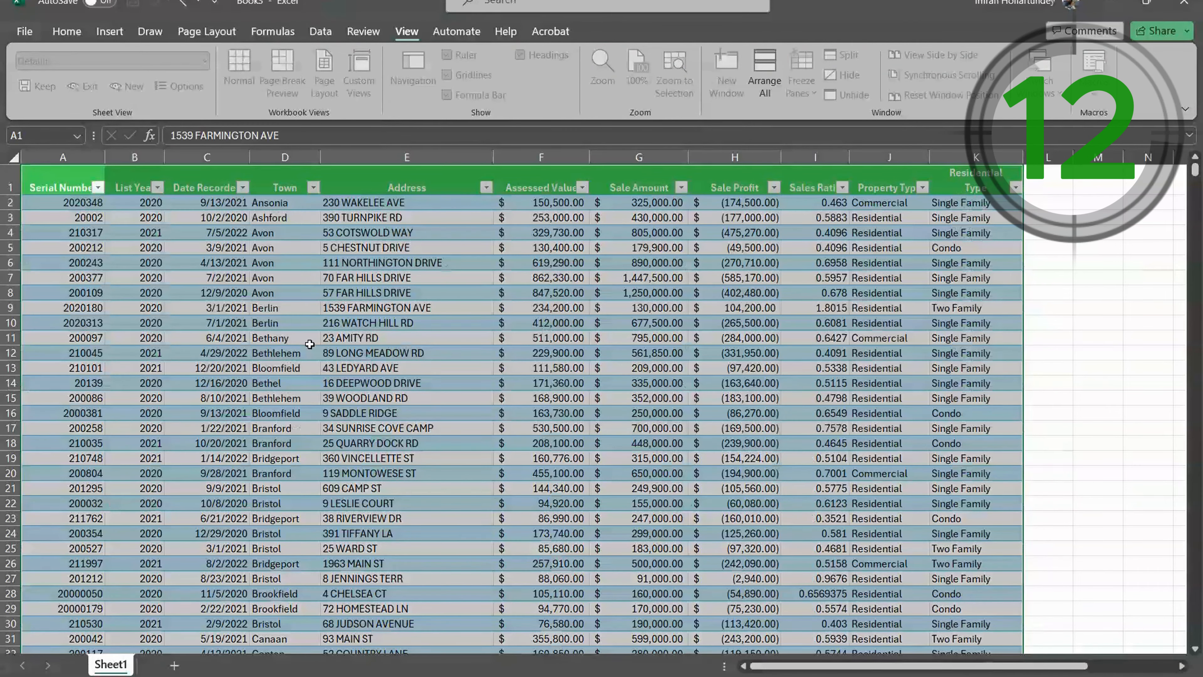
scroll(825, 430, down, 1)
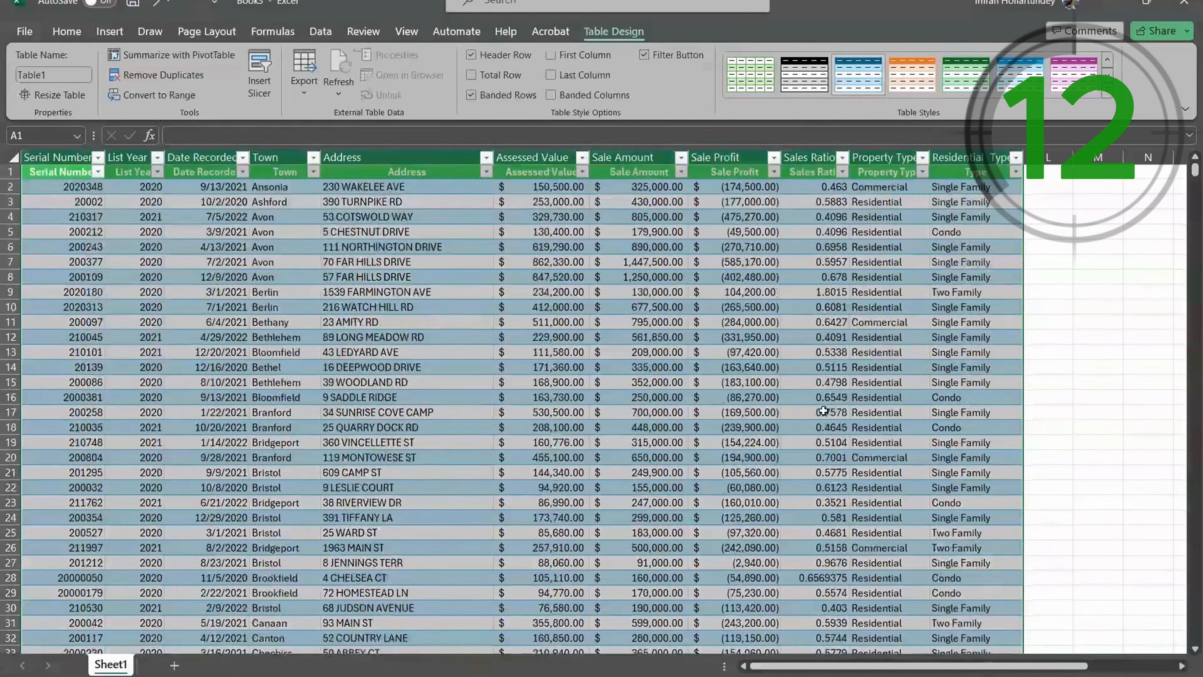
scroll(758, 379, up, 1)
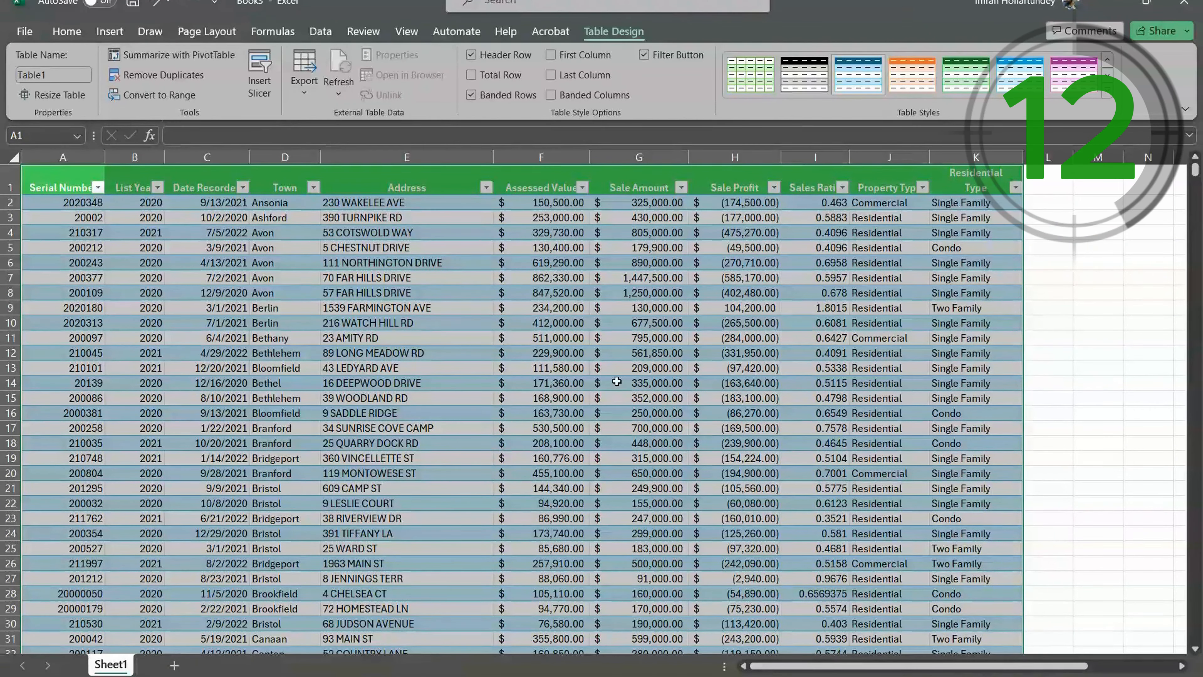
- Insert a Residential Type slicer for the table and place it in the empty cells beside the Residential Type column
click(259, 89)
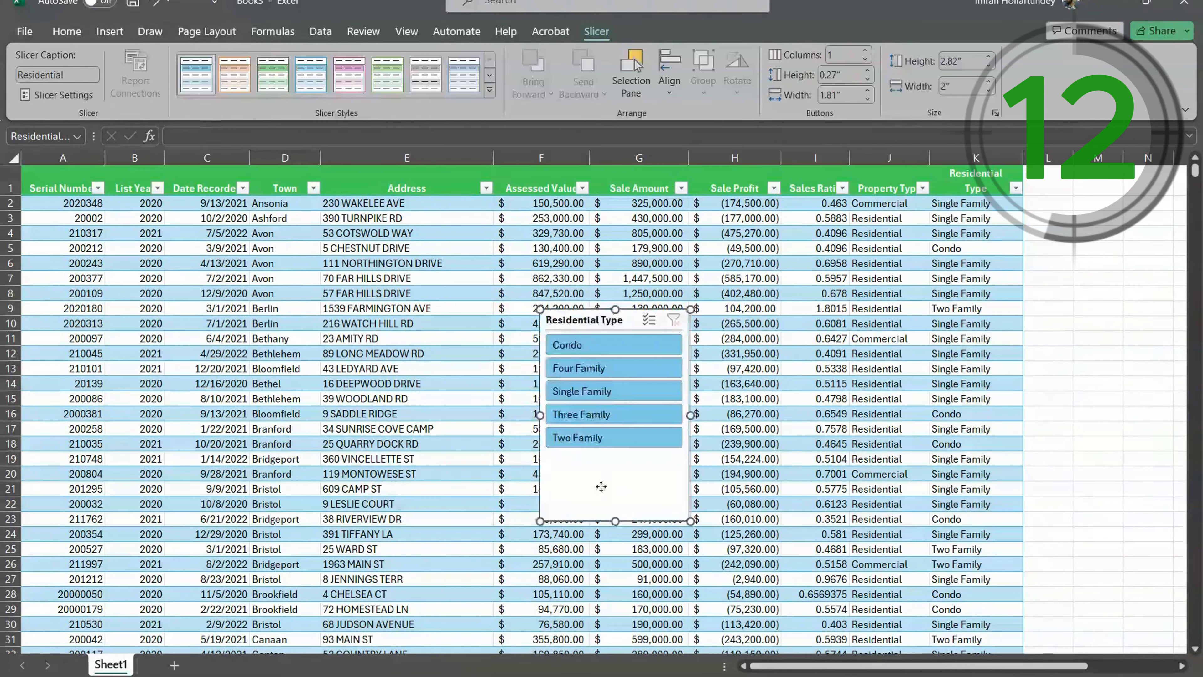
drag(601, 487, 1098, 385)
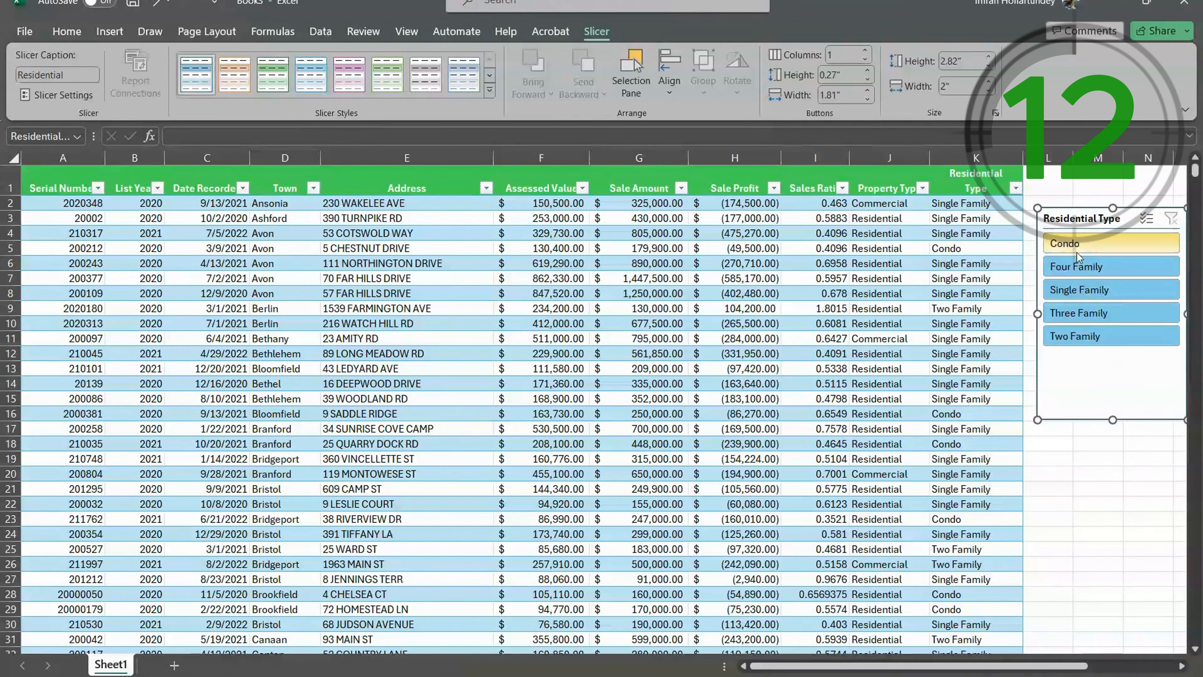
- Filter the table to Condo with the Residential Type slicer and look through the filtered records
click(1086, 245)
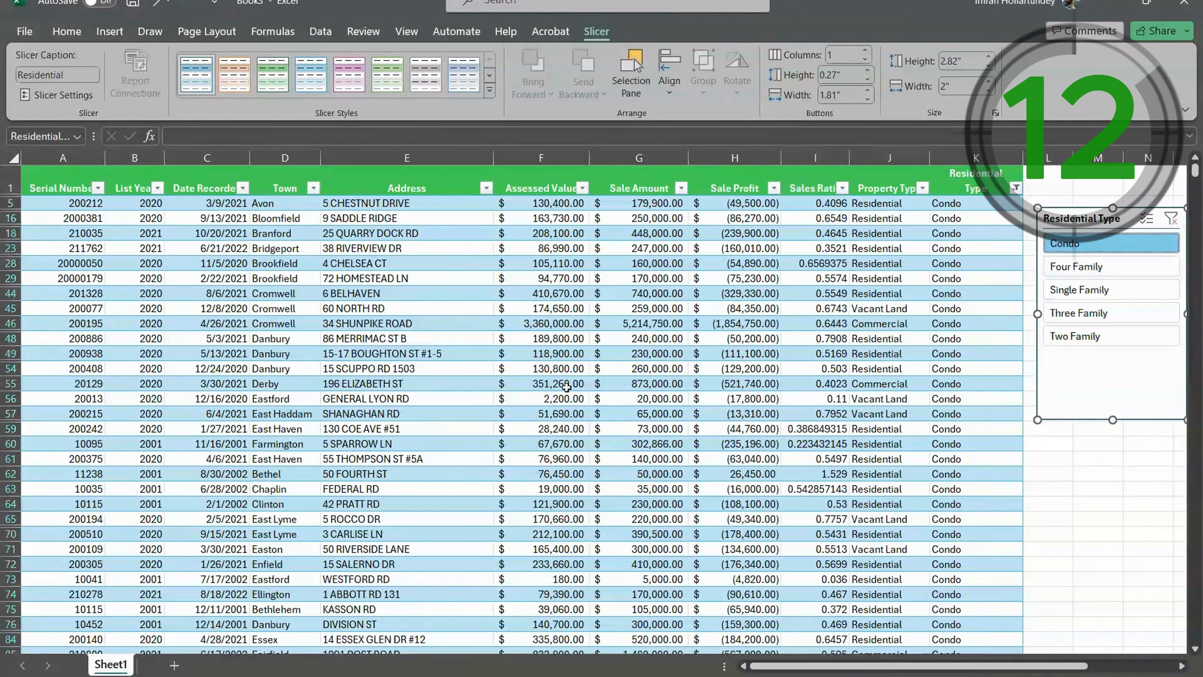
click(853, 339)
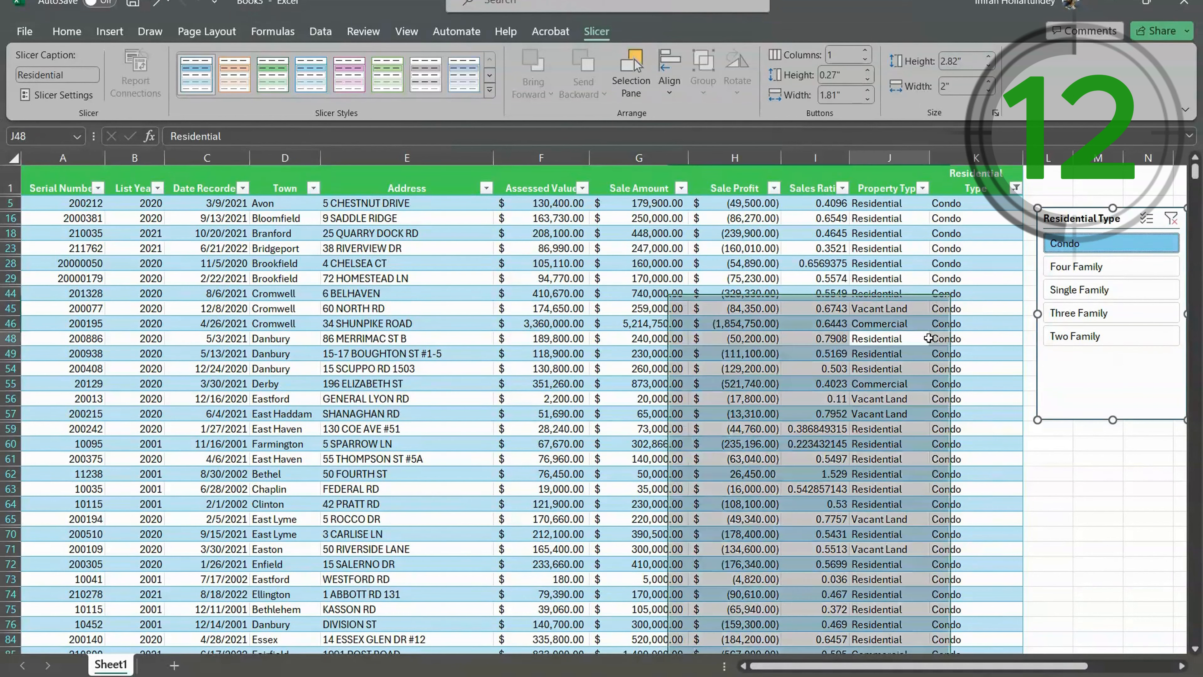
scroll(928, 332, down, 3)
scroll(942, 302, down, 4)
scroll(938, 324, down, 6)
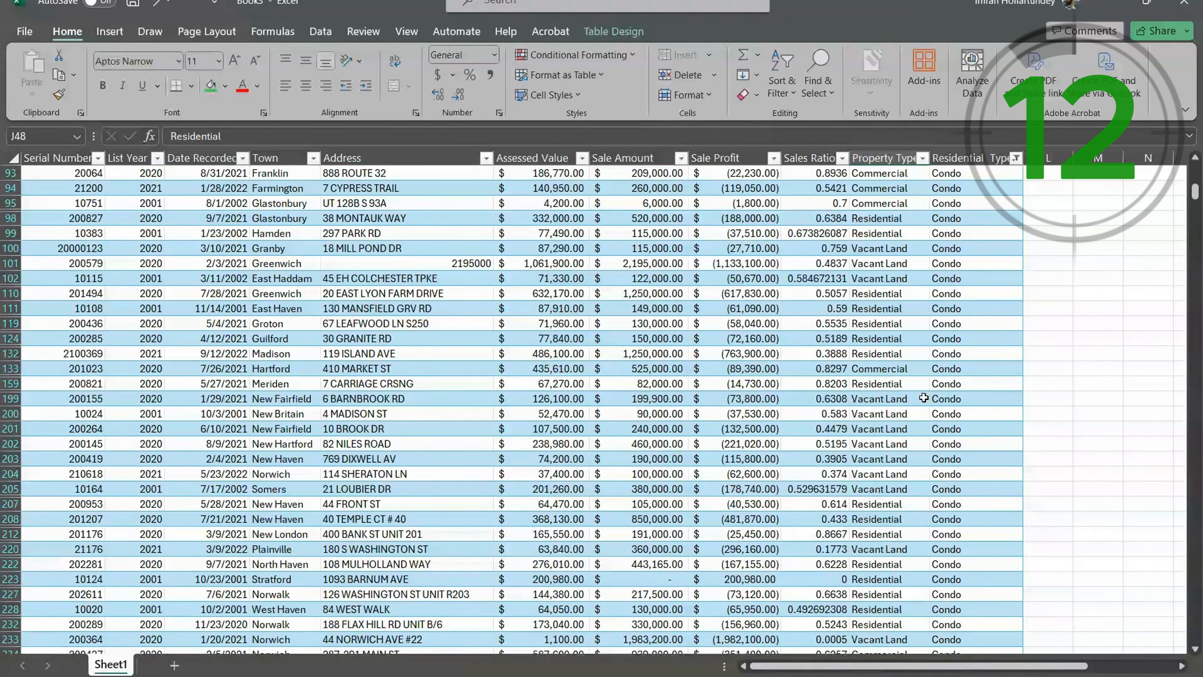
scroll(900, 417, up, 12)
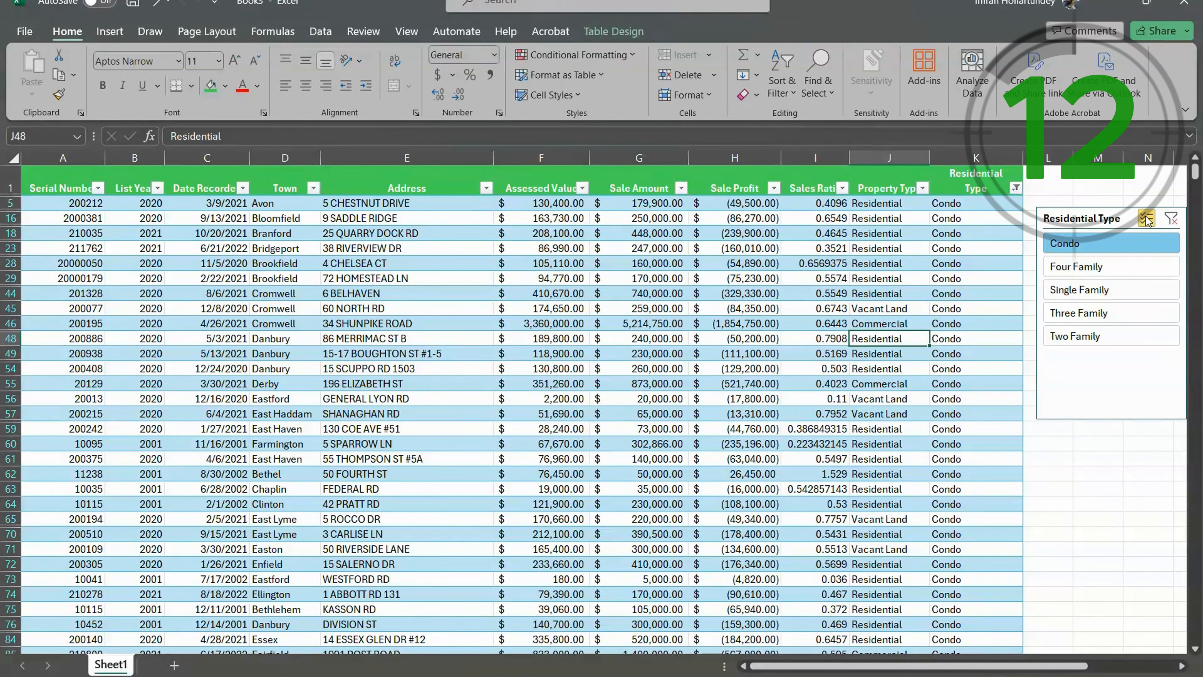
- Add Single Family to the slicer's Condo selection using multi-select, and check the entries in the Residential Type column
click(1082, 290)
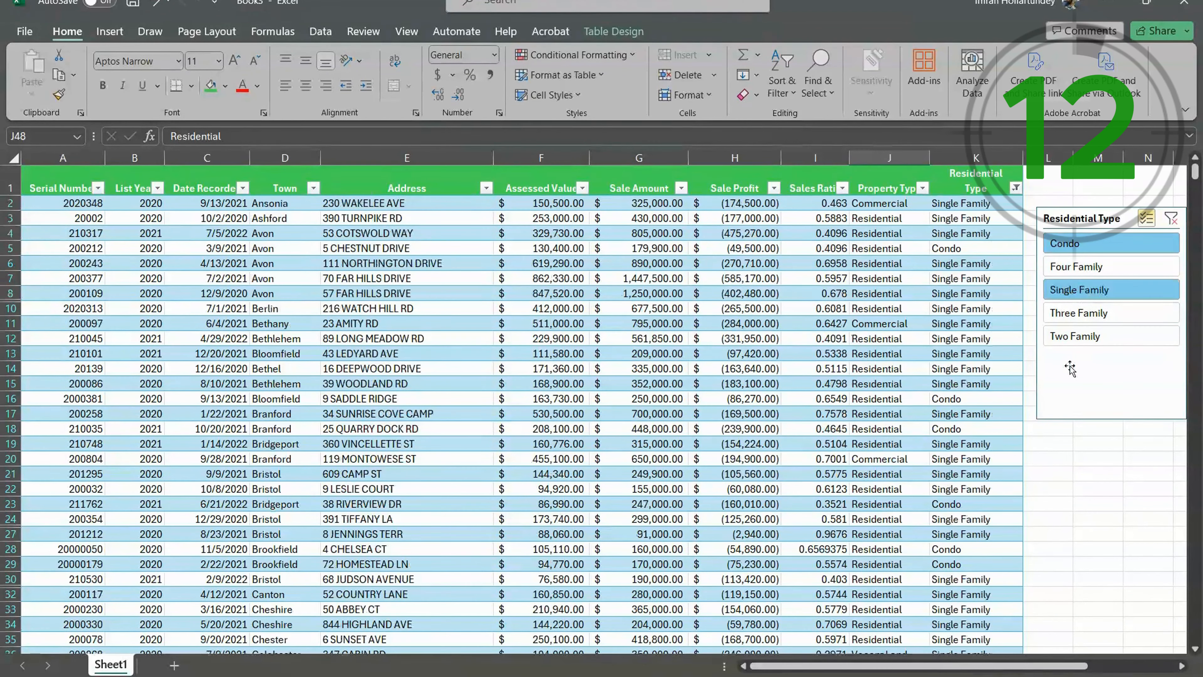
click(964, 248)
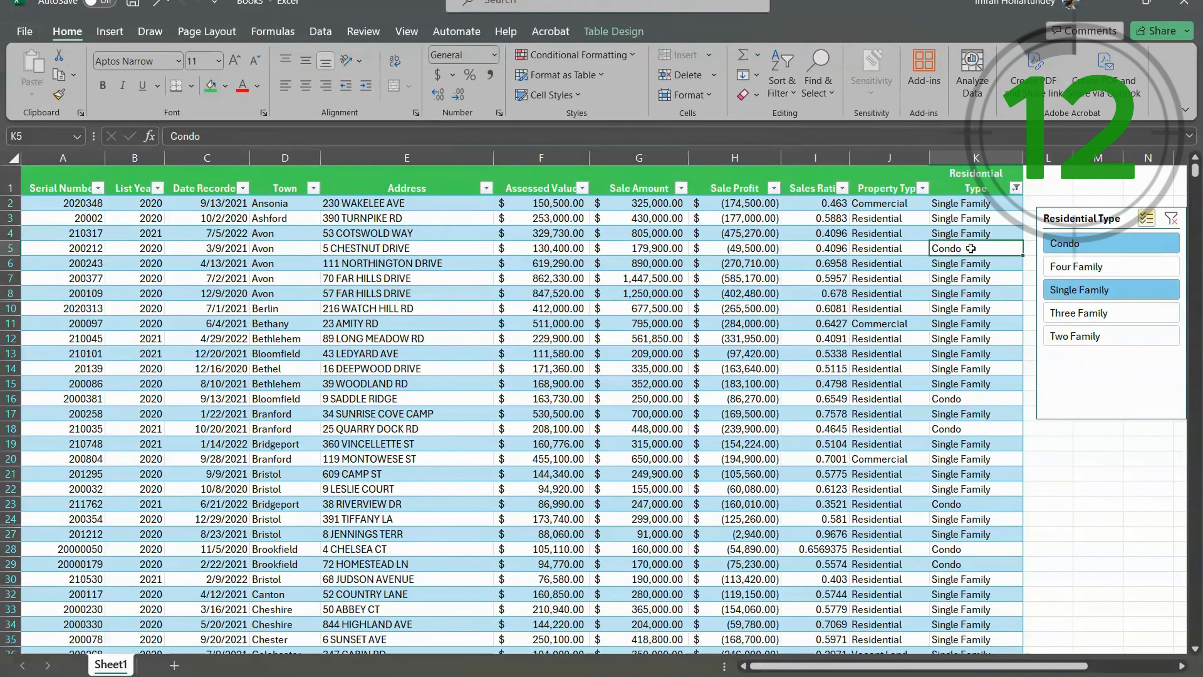
click(956, 220)
click(968, 236)
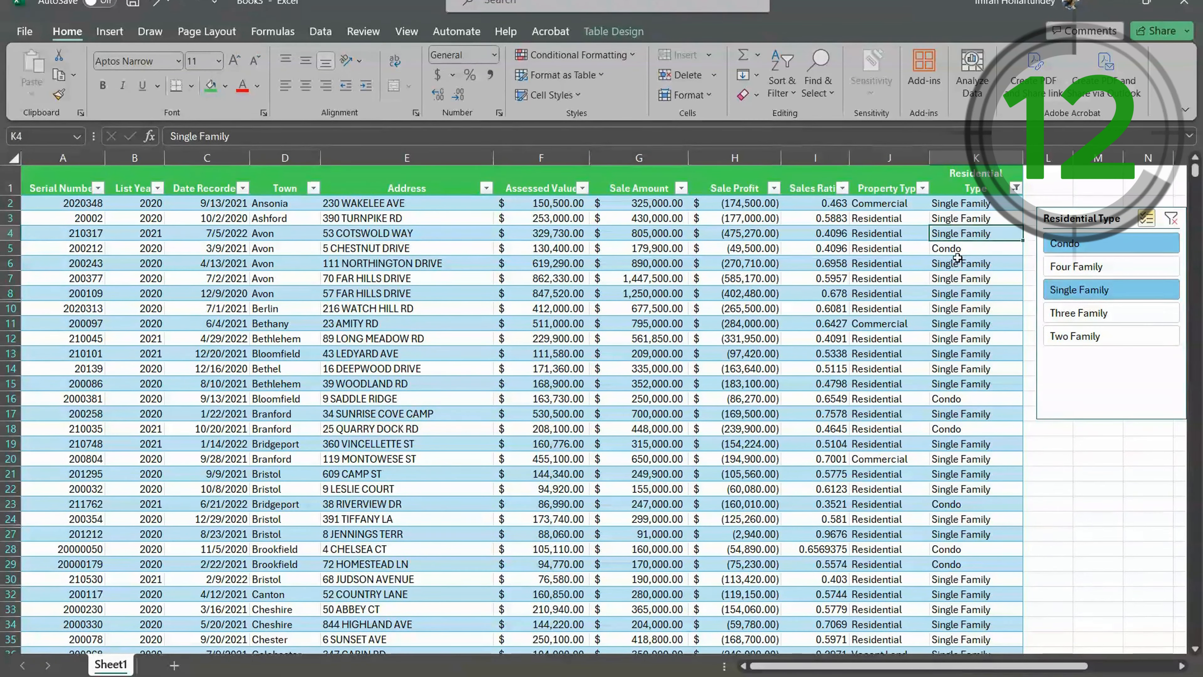
click(957, 249)
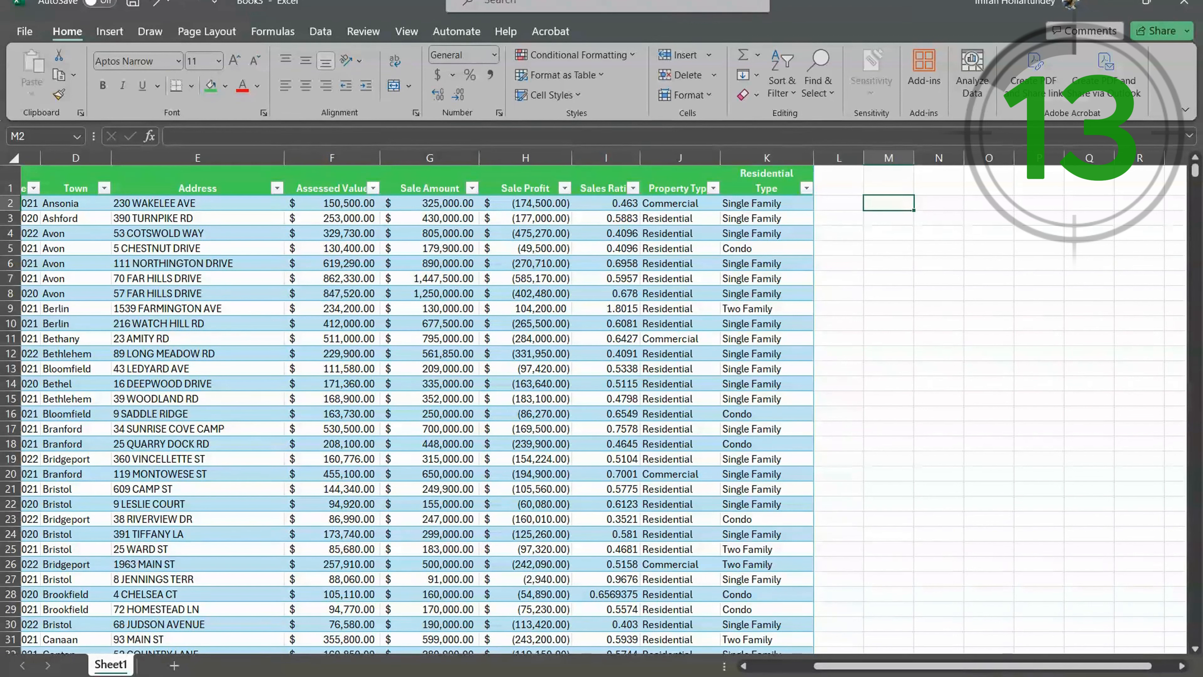
- Enter the label "Highest and Lowest Sales Amount" in cell M2
text(Highest)
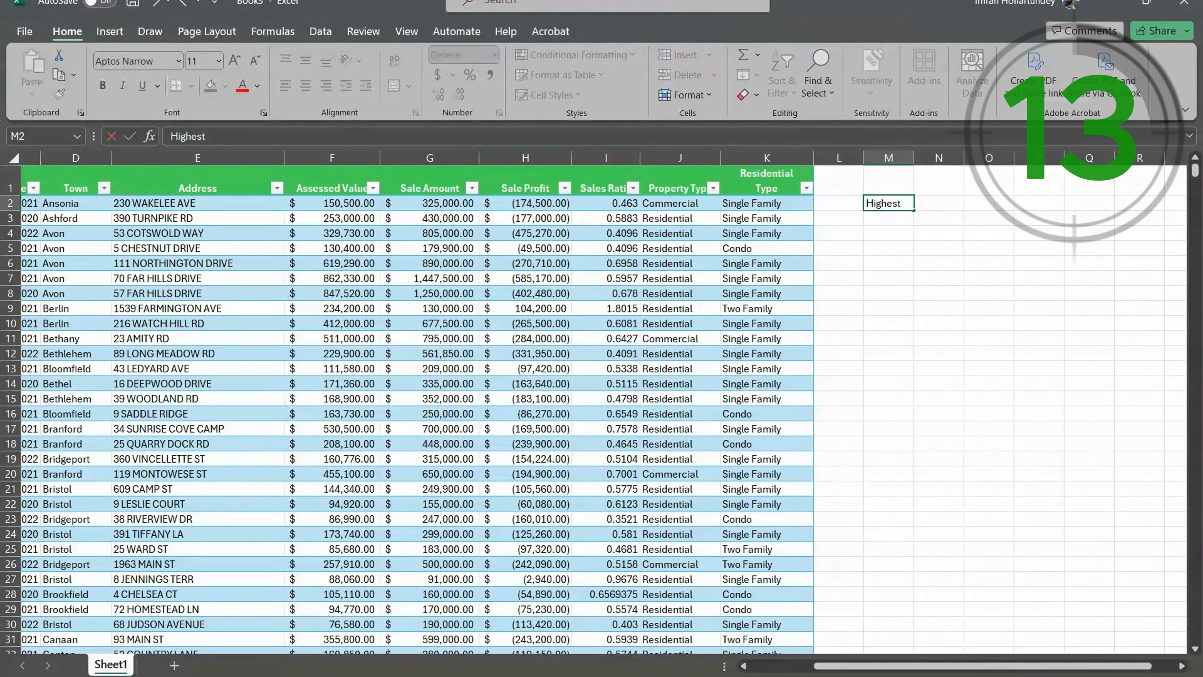
text( and Lo)
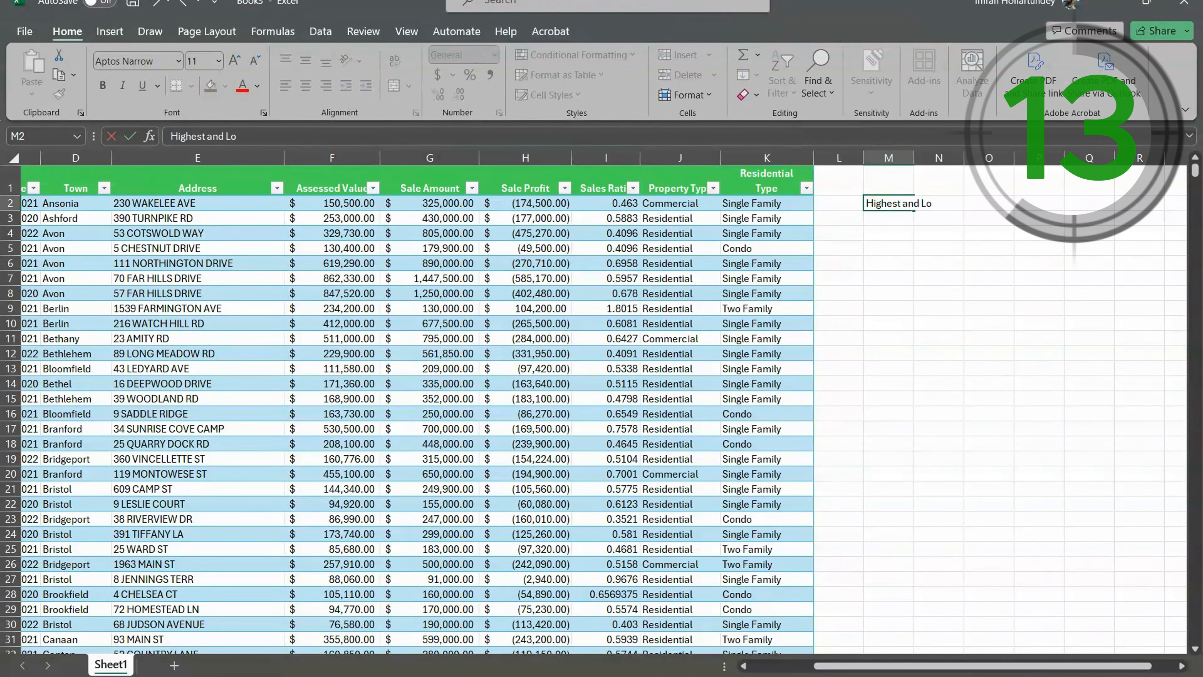
text(west)
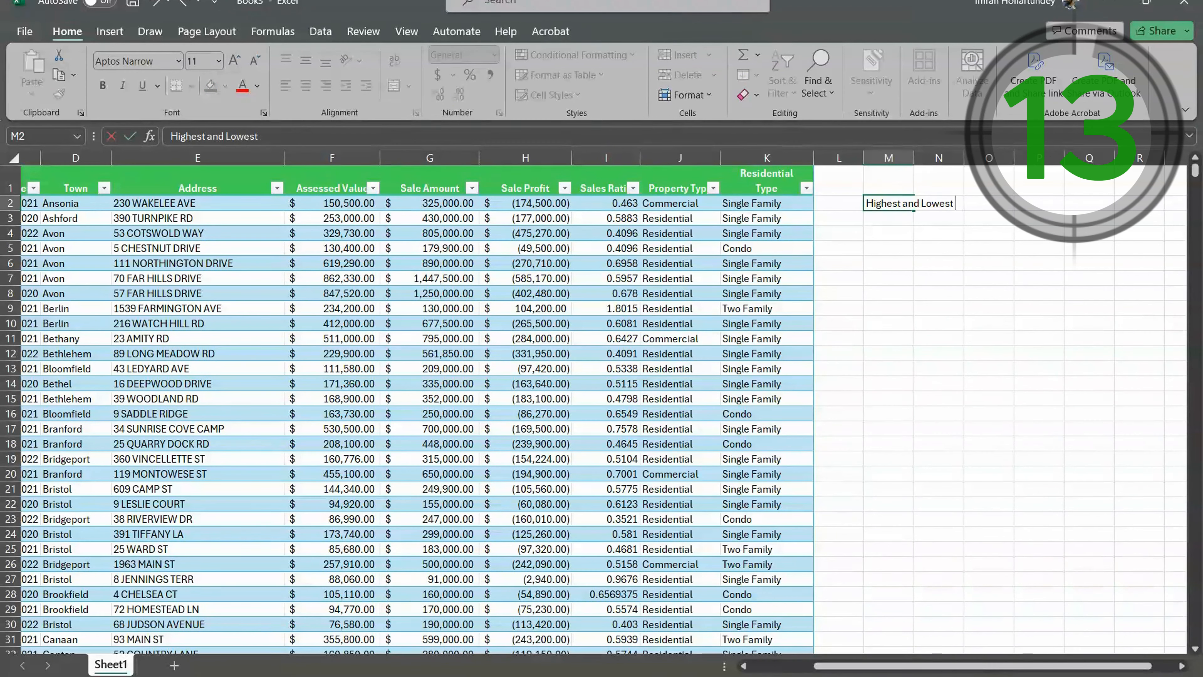
text( Sales Amount)
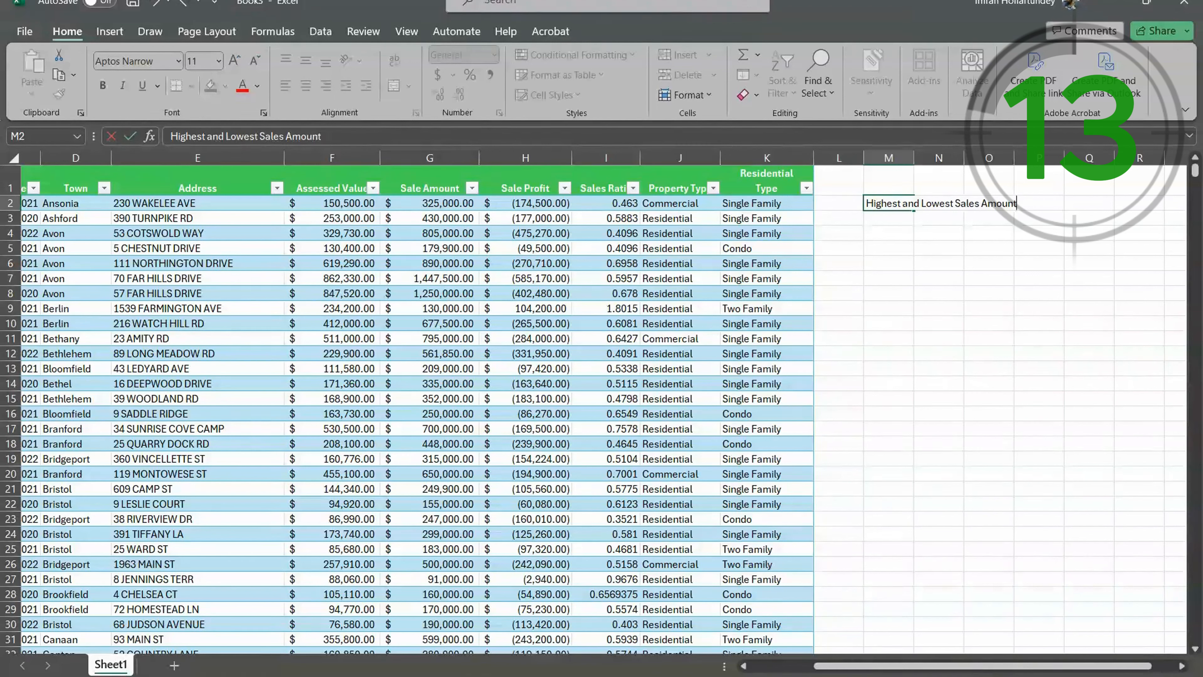
key(Return)
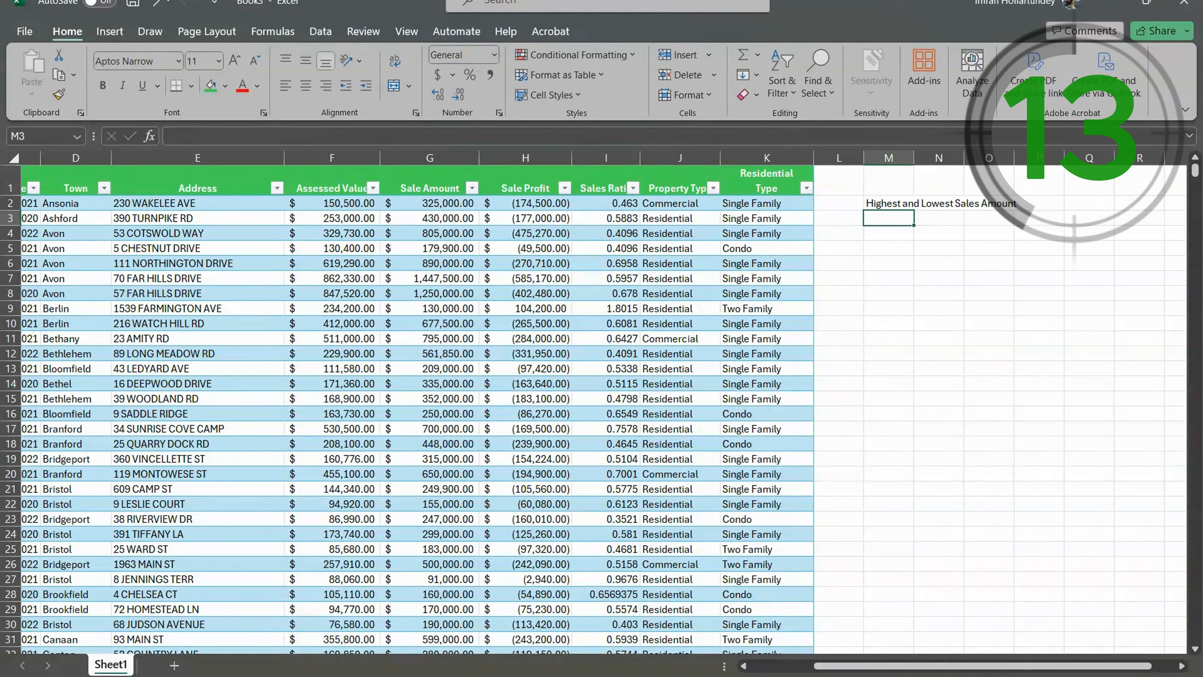
- Calculate the highest sale amount in cell M3 with =MAX(Table1[Sale Amount]) and review the formula
text(=ma)
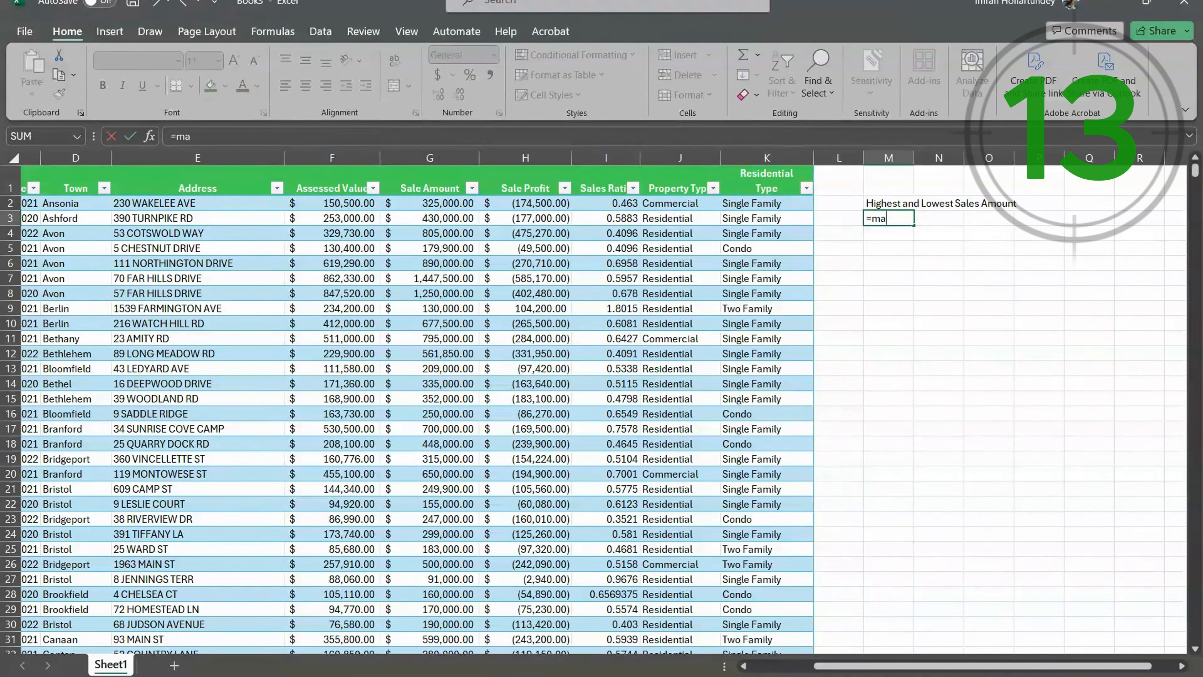
text(x)
key(Tab)
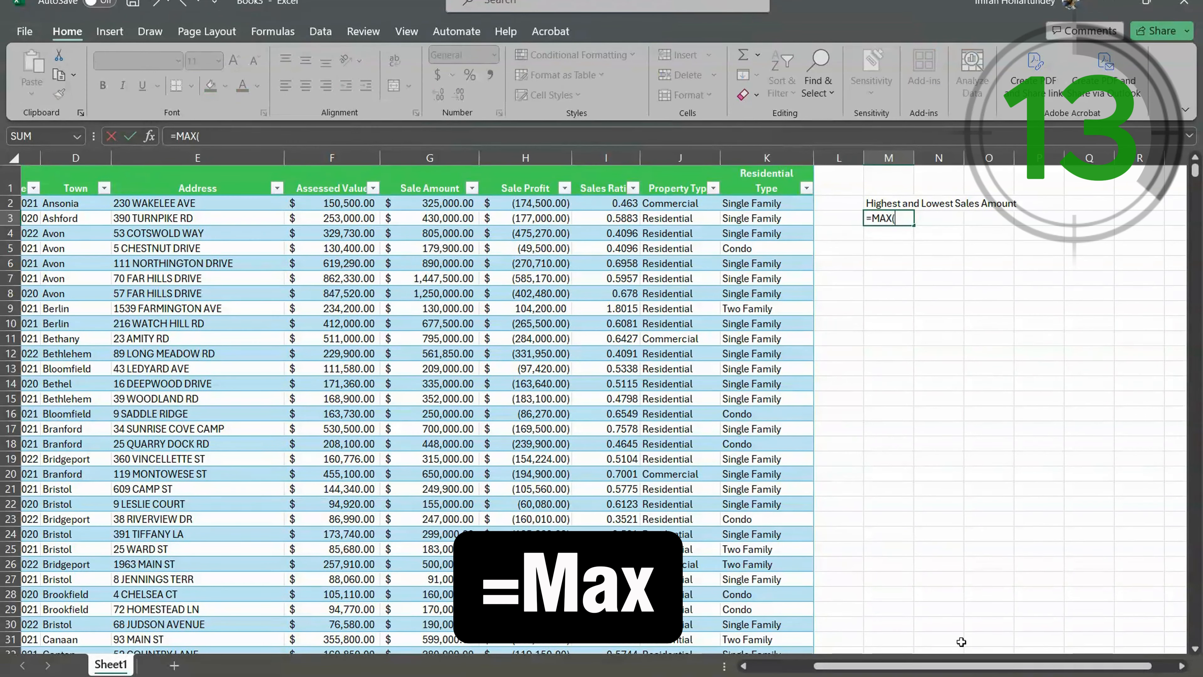
click(438, 204)
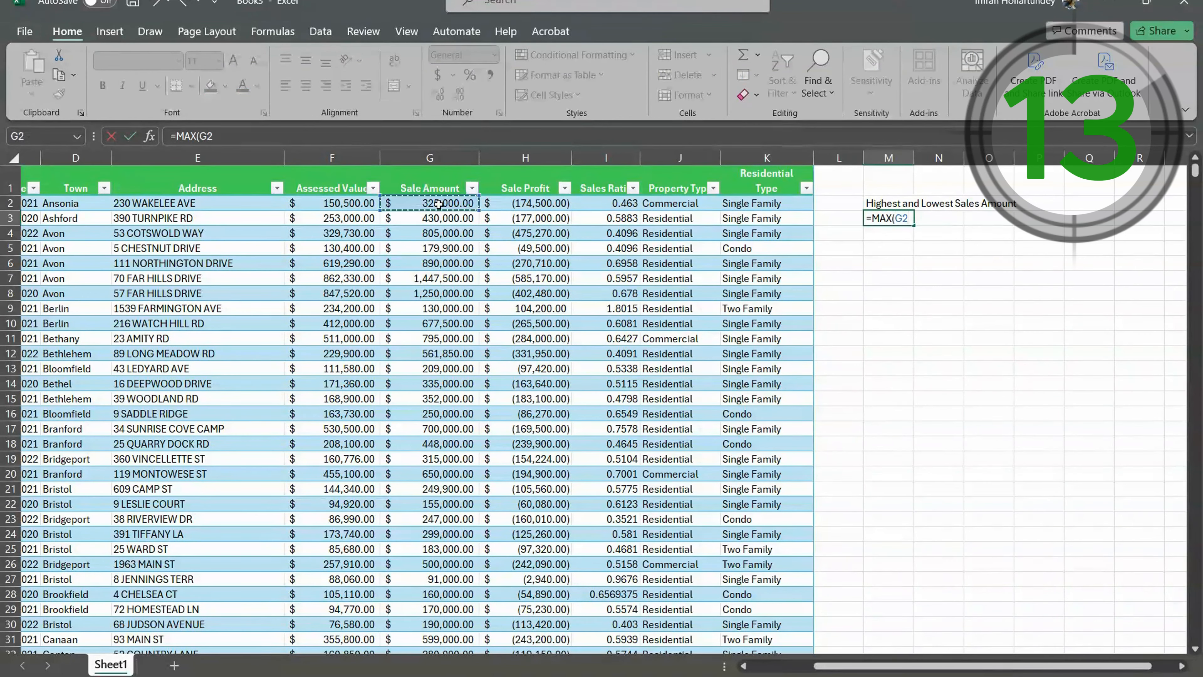
key(ctrl+shift+Down)
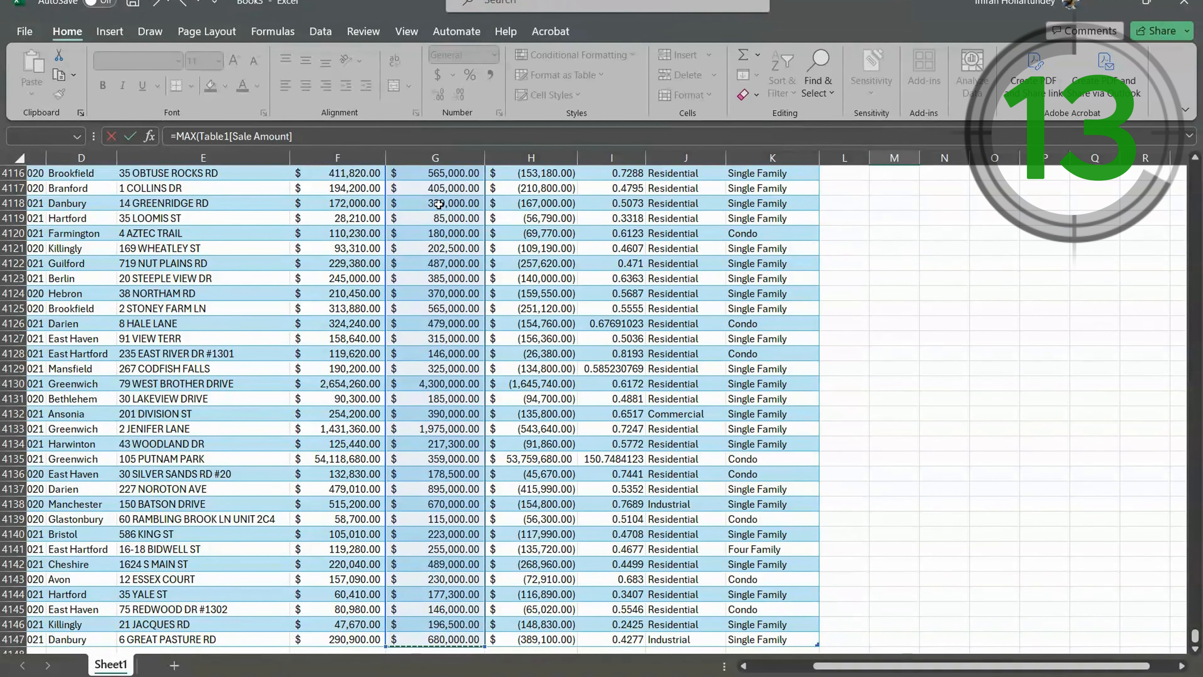
key(Return)
scroll(1004, 258, up, 1)
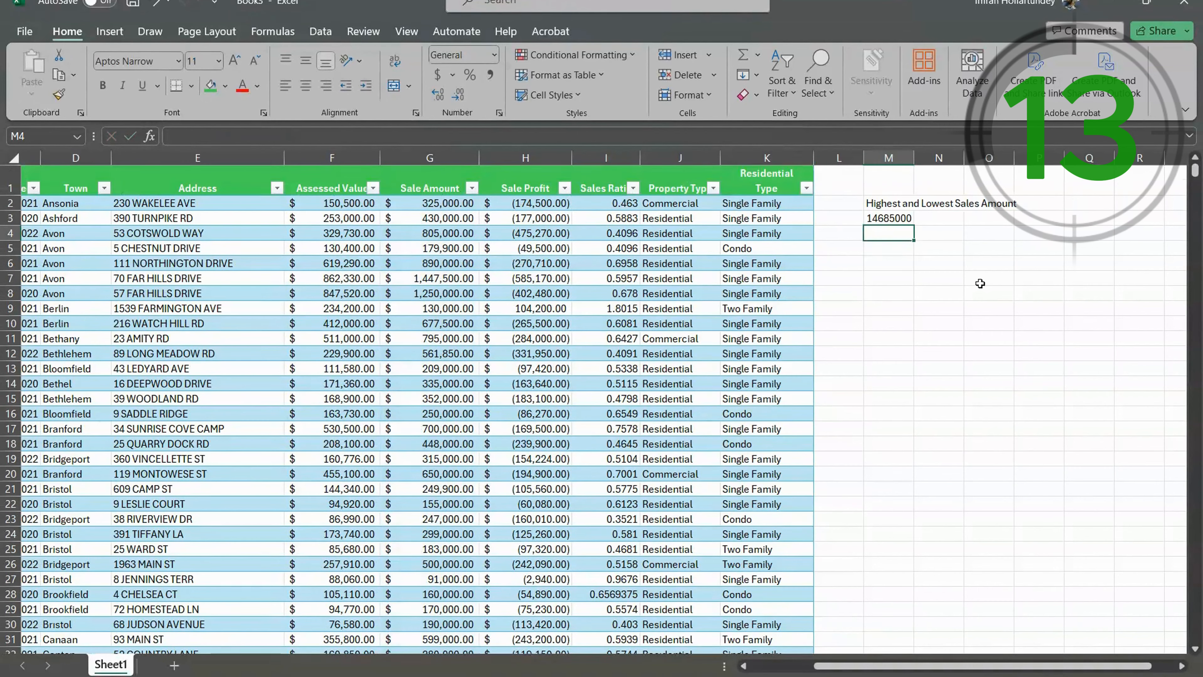
click(880, 216)
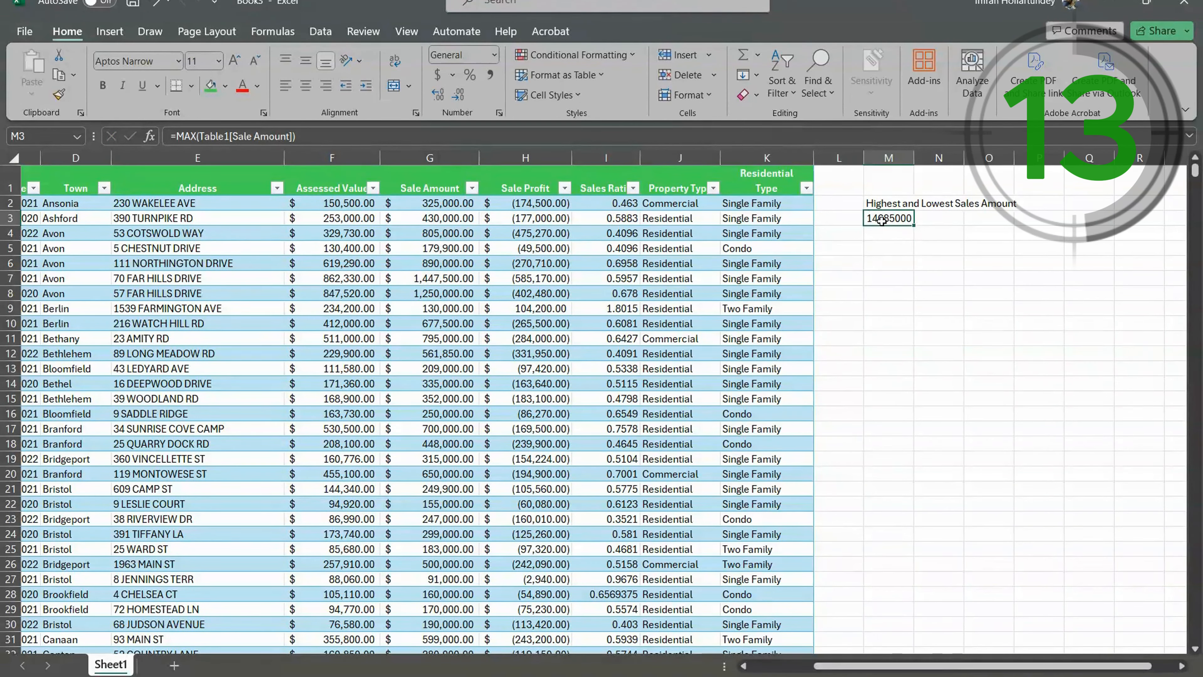
- Calculate the lowest sale amount in cell M4 with =MIN(Table1[Sale Amount]) and review the formula
click(886, 236)
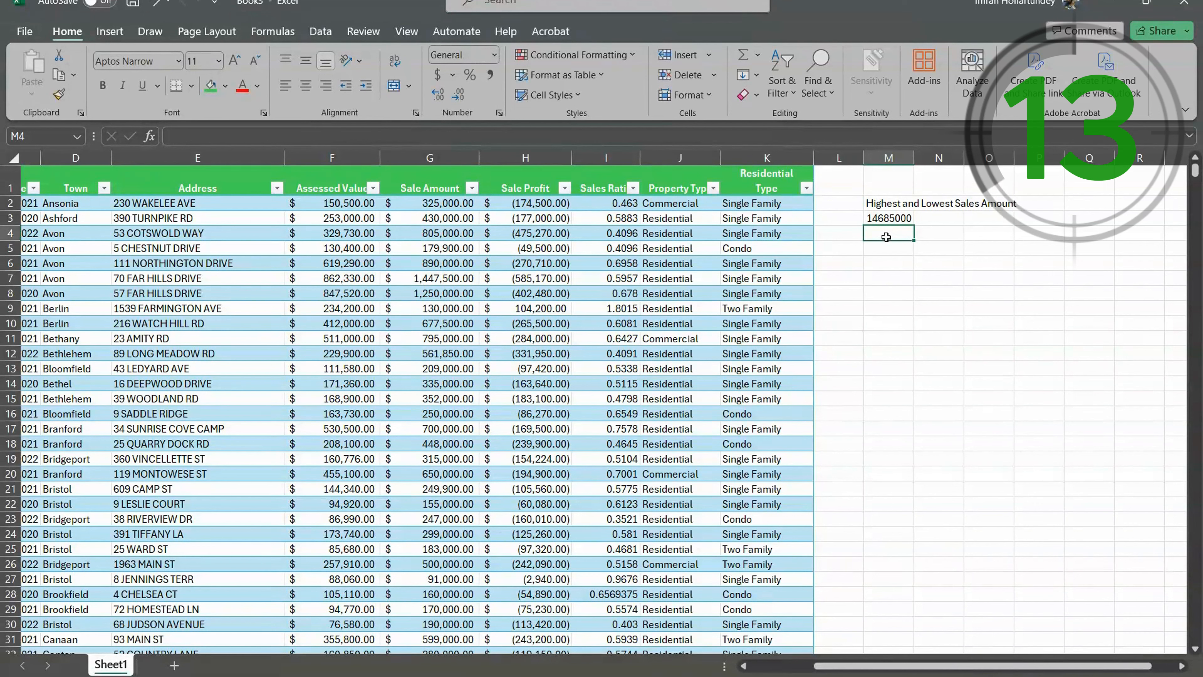
text(=min)
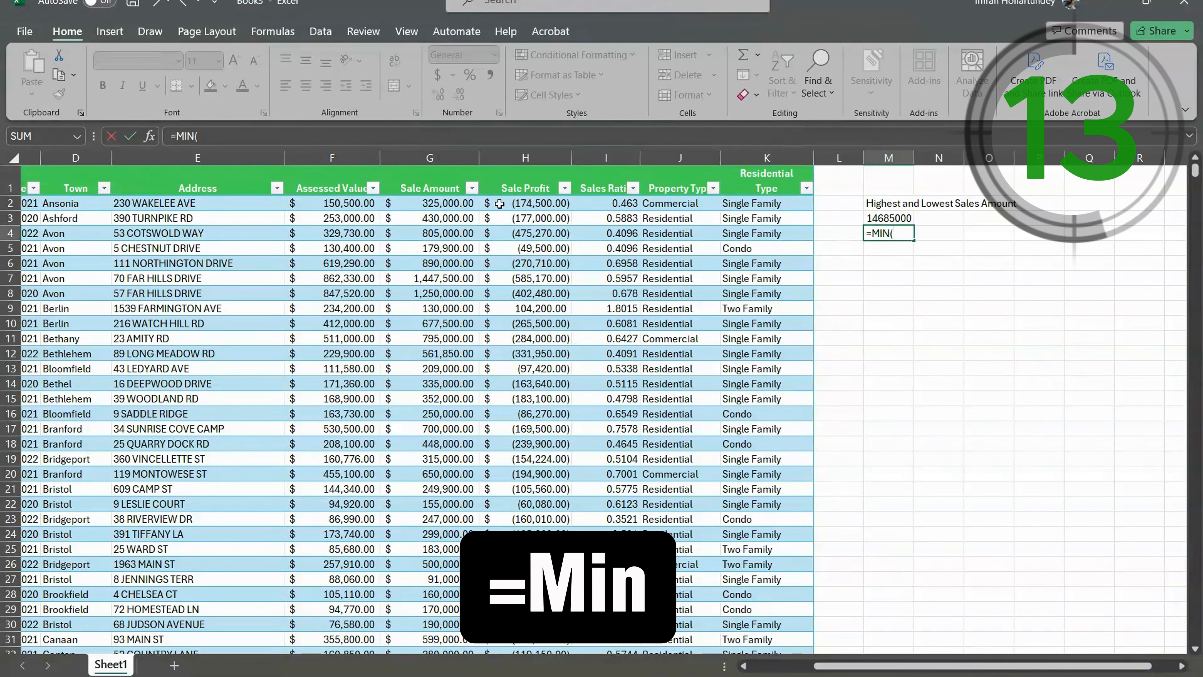
click(428, 202)
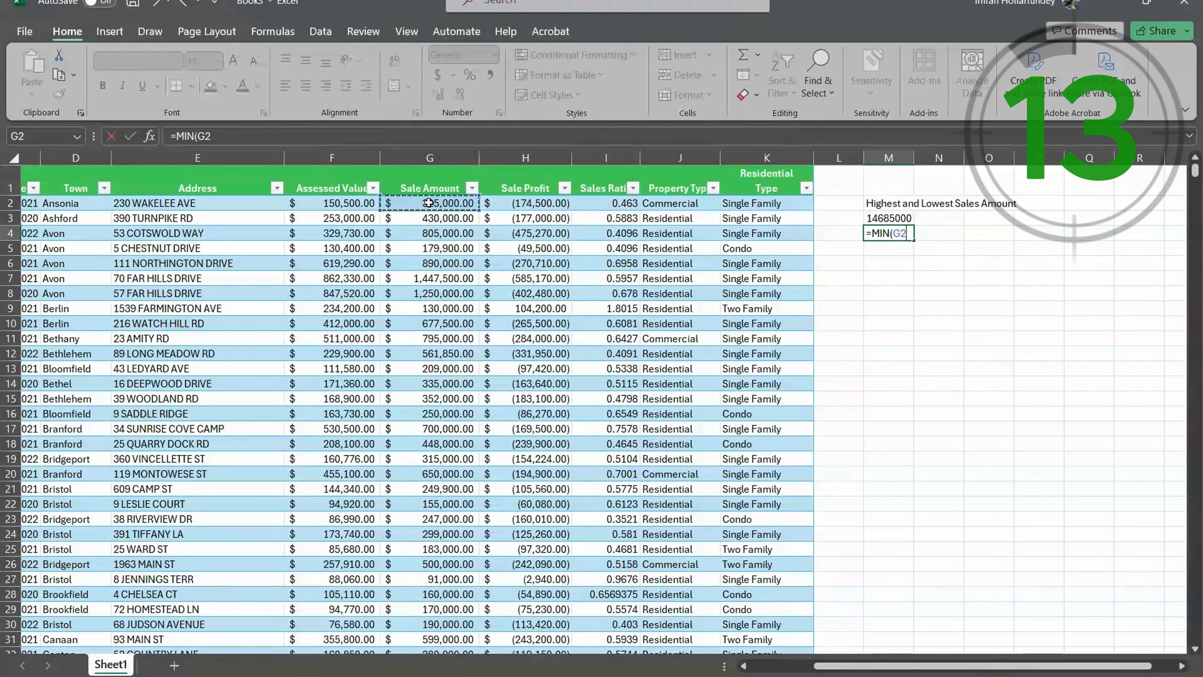
key(ctrl+shift+Down)
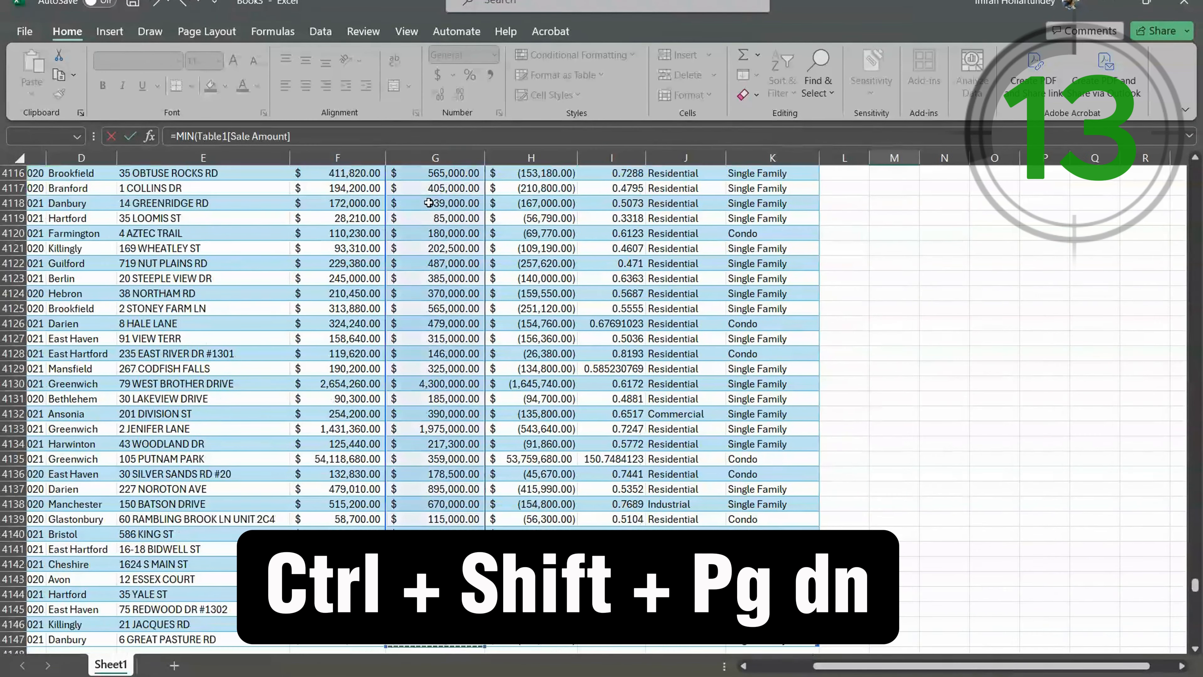
key(Return)
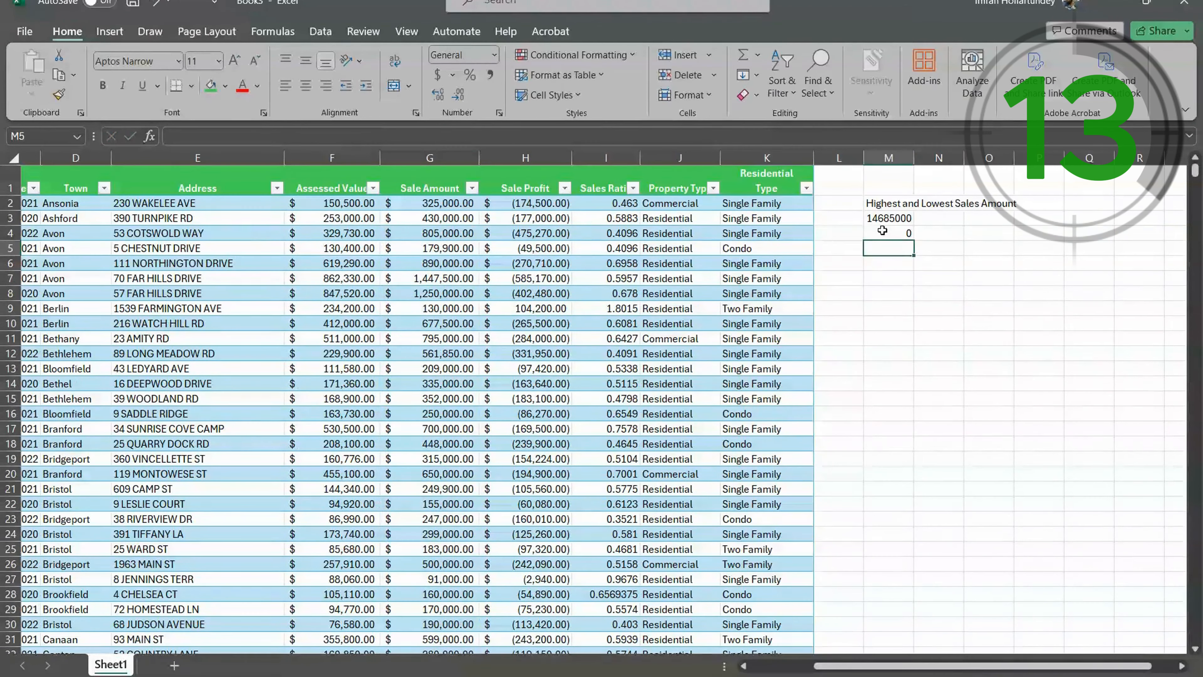
click(882, 231)
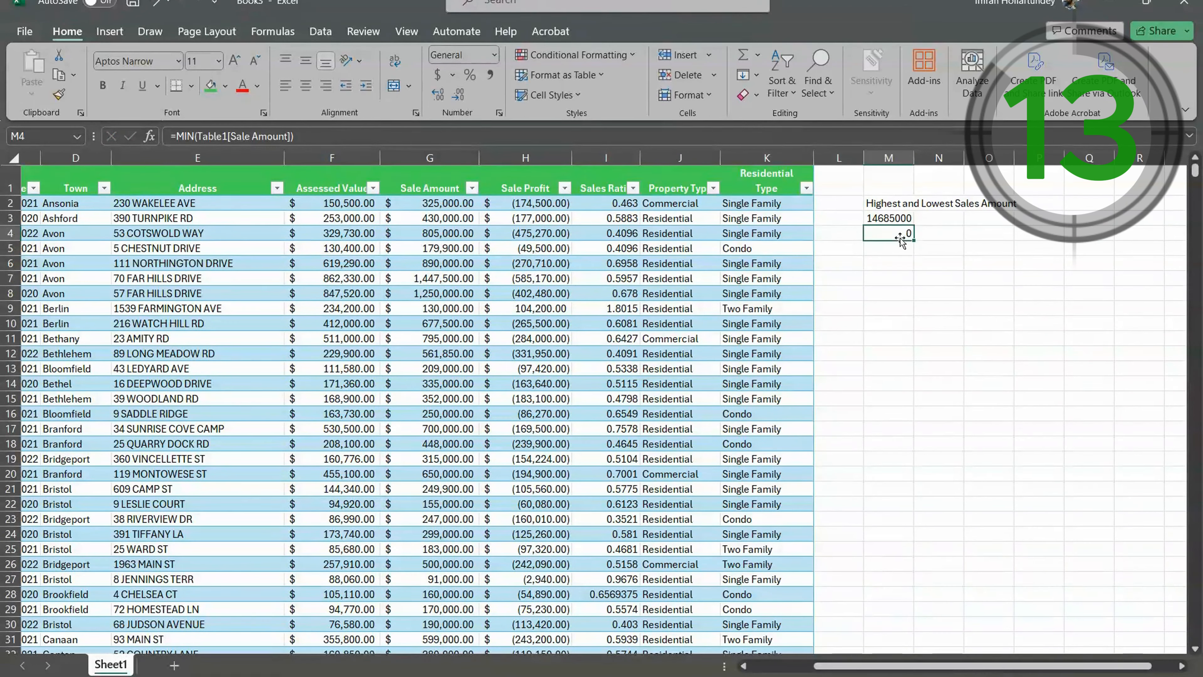
- Look through the Sale Amount column for the record behind the MIN result in cell M4
click(433, 232)
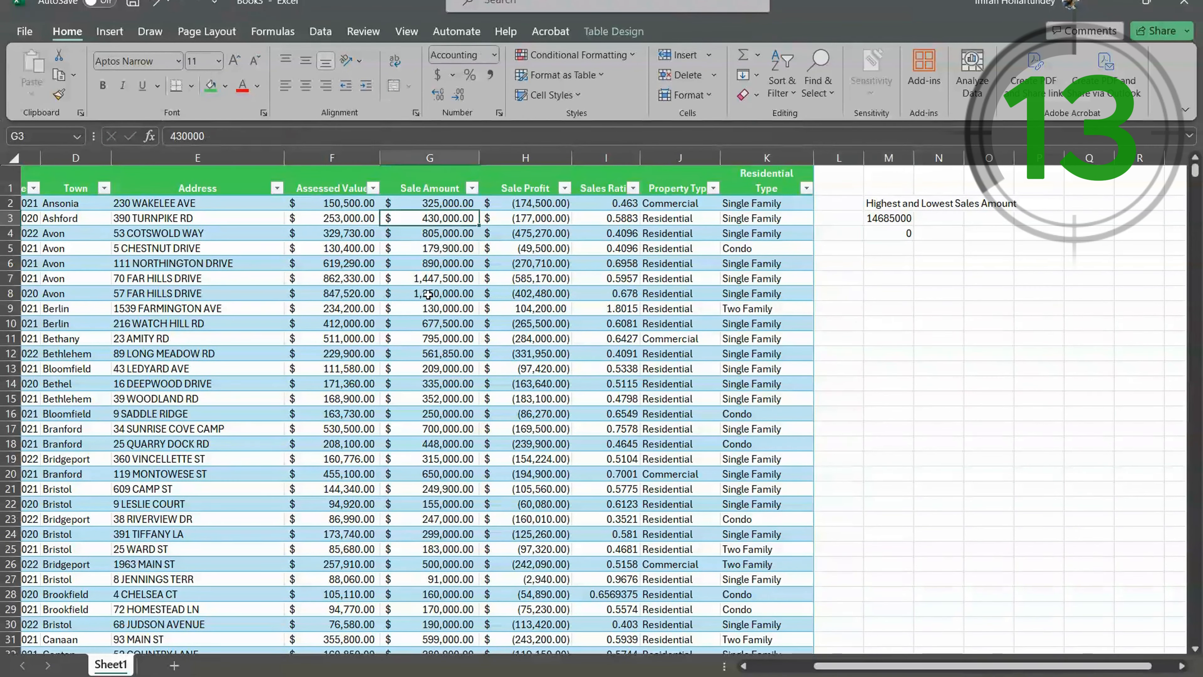
click(429, 293)
scroll(423, 327, down, 1)
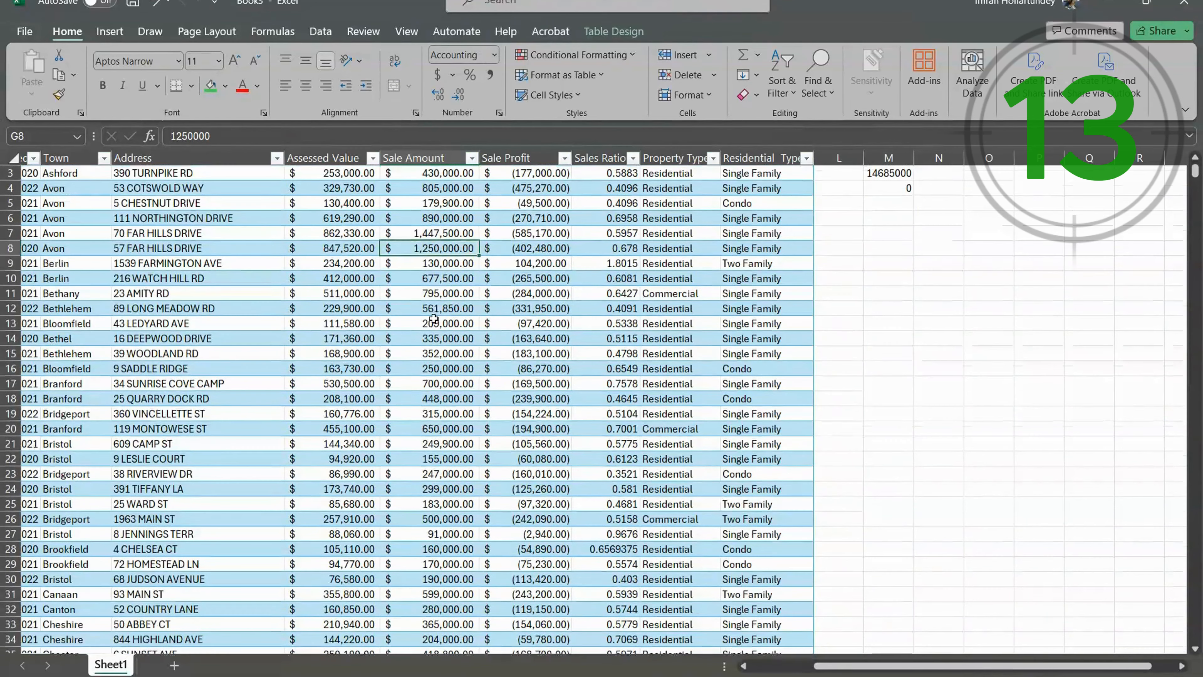
scroll(899, 235, up, 1)
click(902, 233)
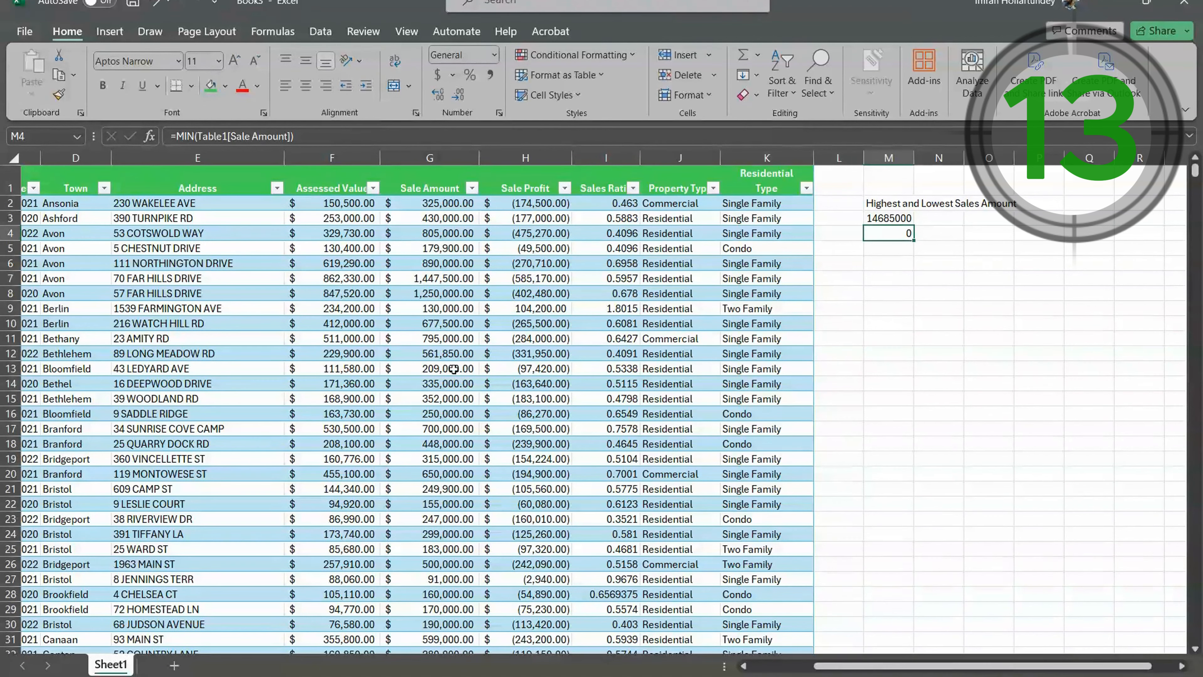
scroll(466, 355, down, 4)
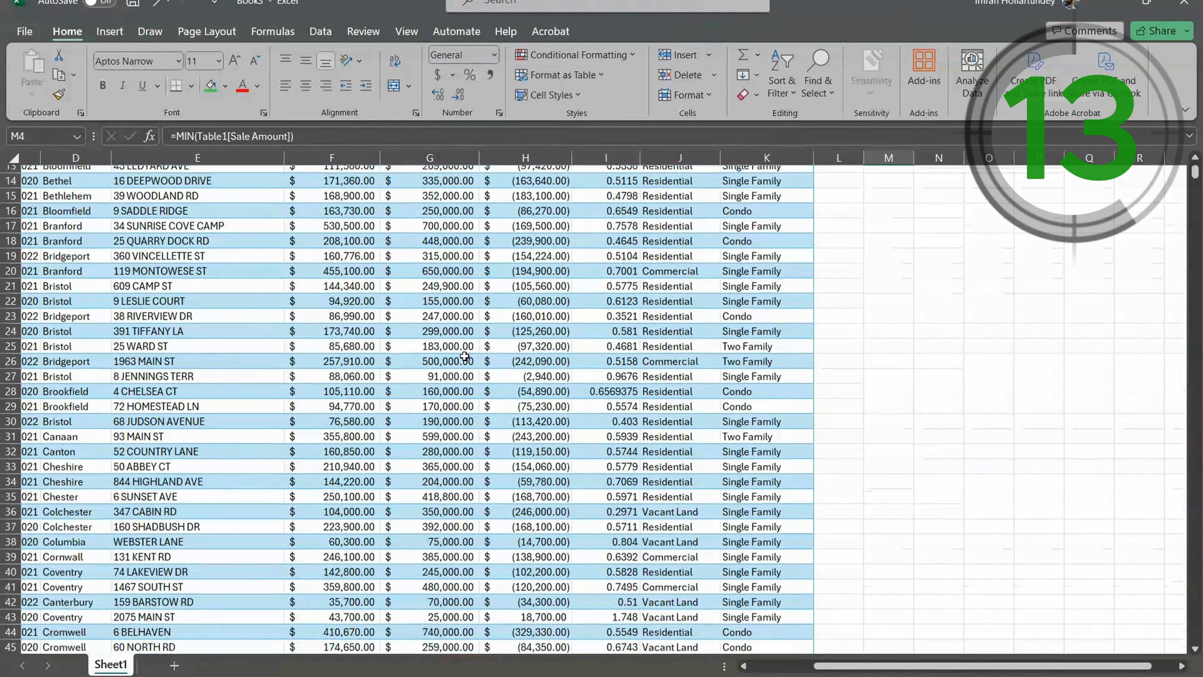
scroll(464, 355, down, 17)
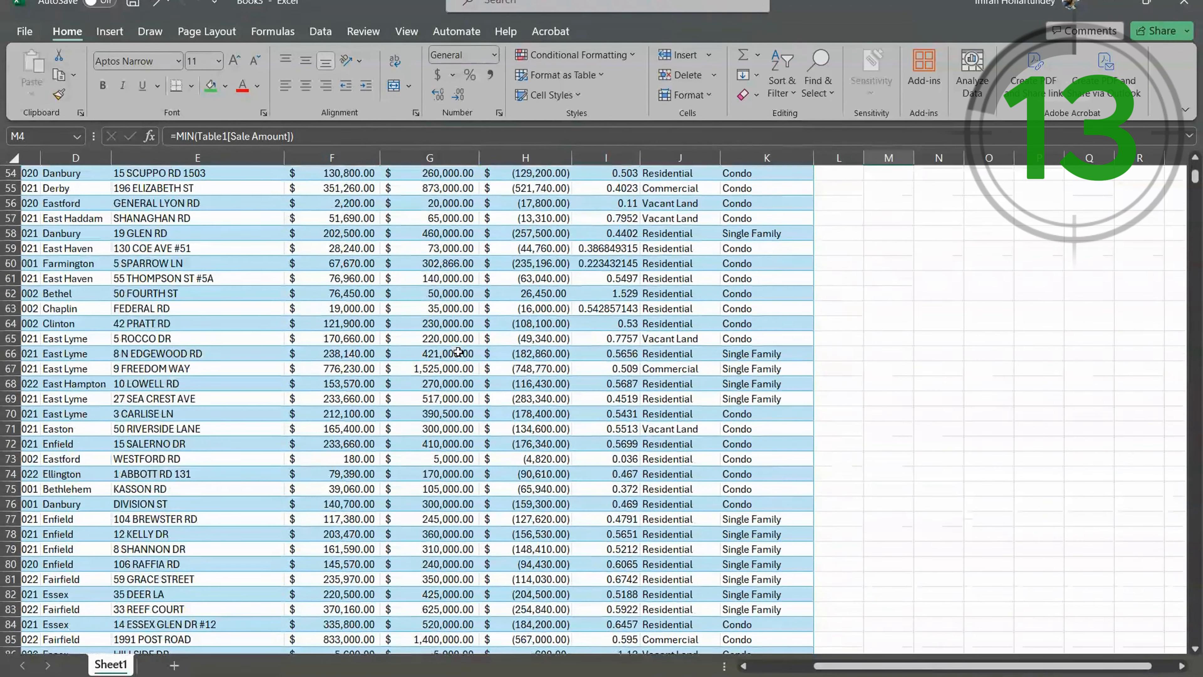
scroll(457, 351, down, 8)
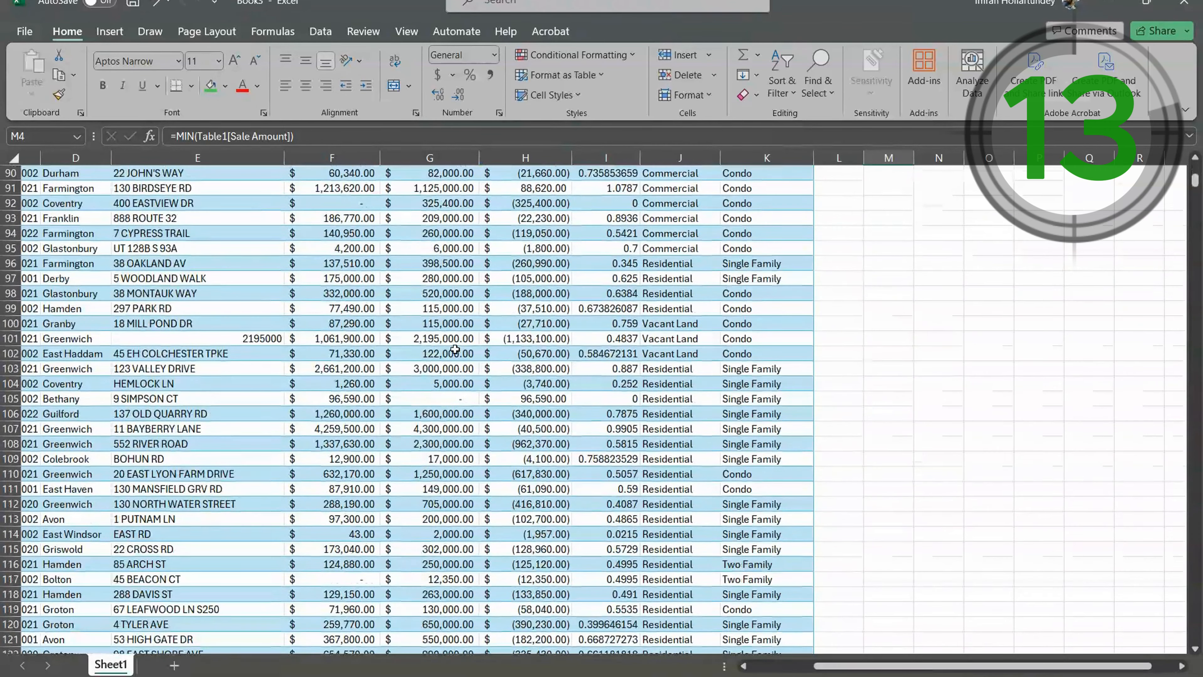
- Inspect the sale amount, assessed value and sale profit formula of the Bethany record in row 105
click(427, 403)
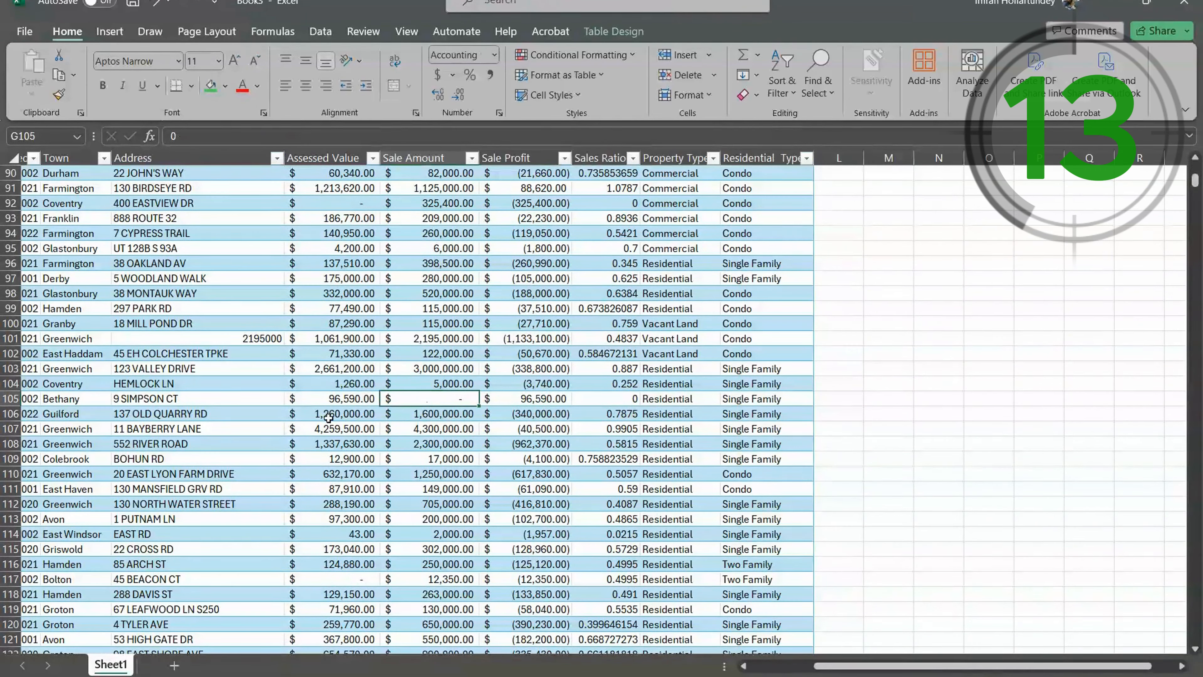
click(336, 402)
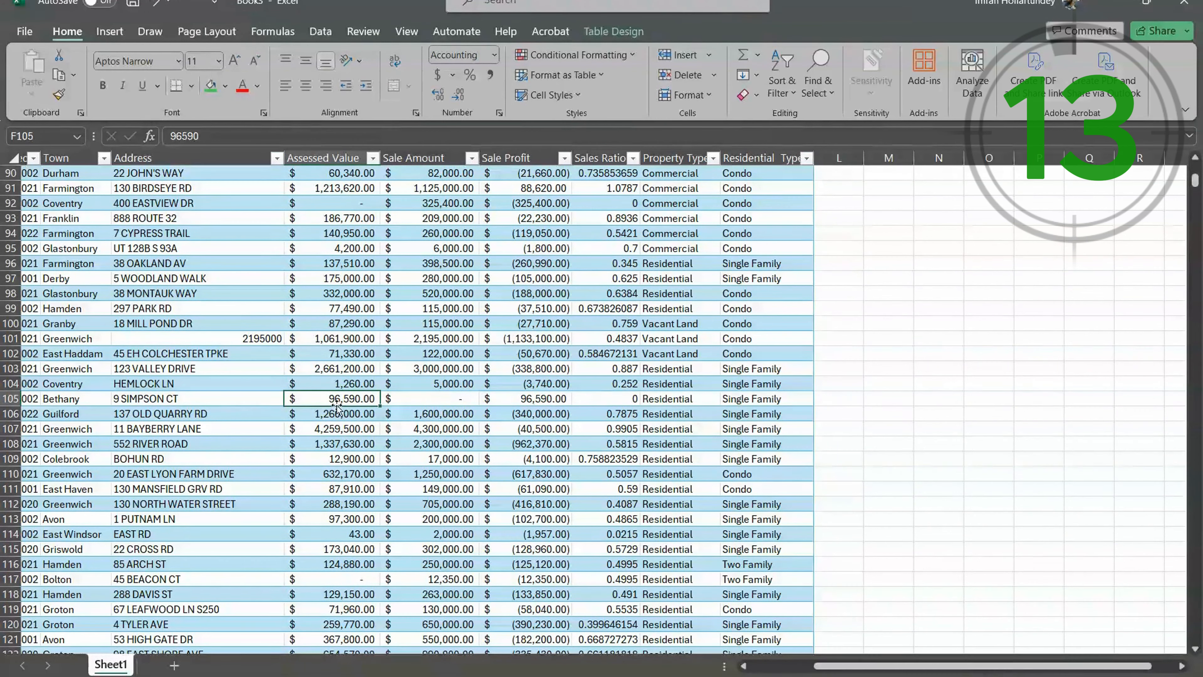
click(532, 404)
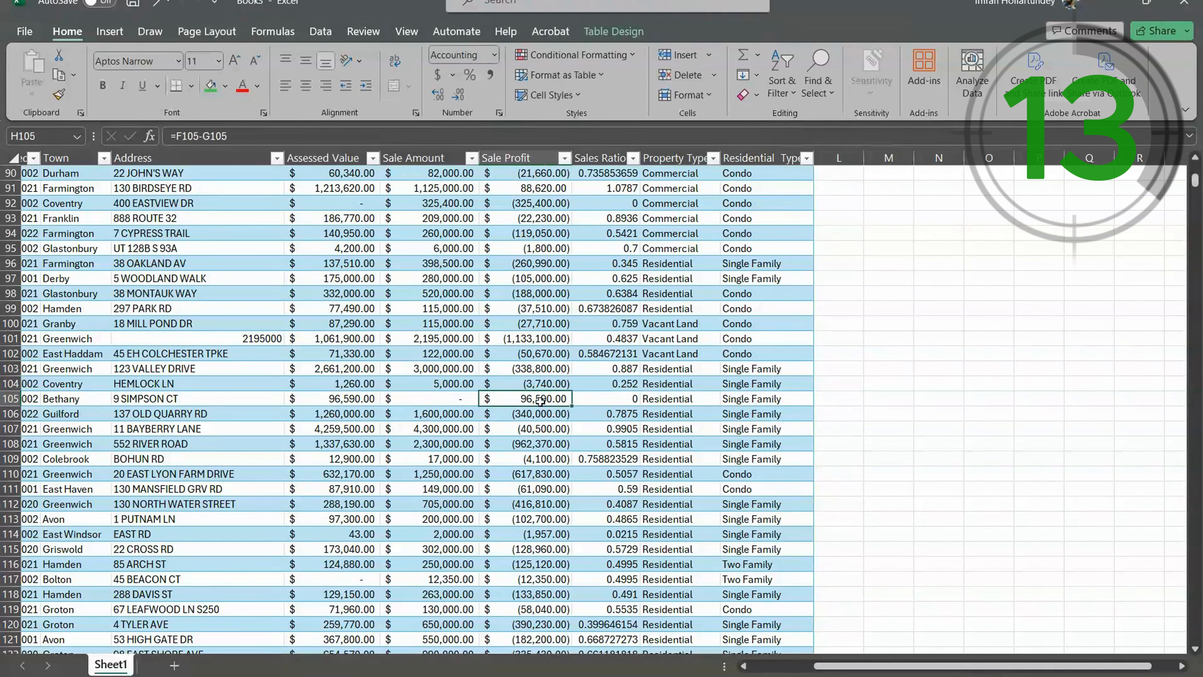
click(443, 401)
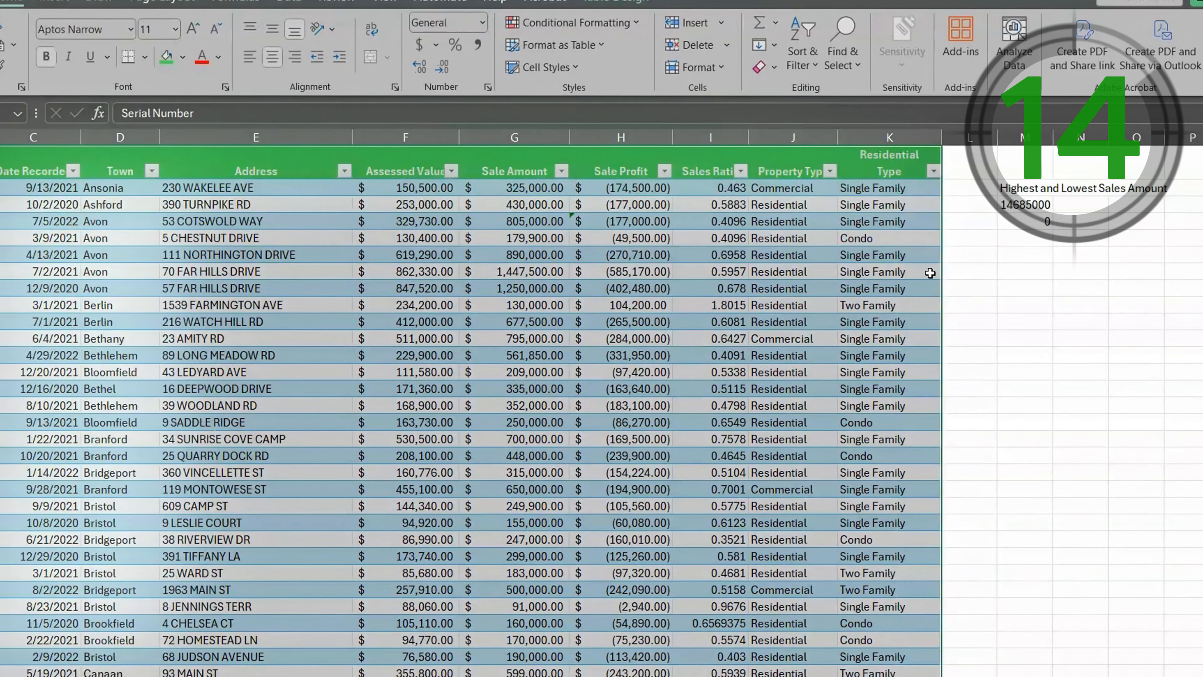
- Trace the precedents of the MAX formula in cell M3
click(580, 355)
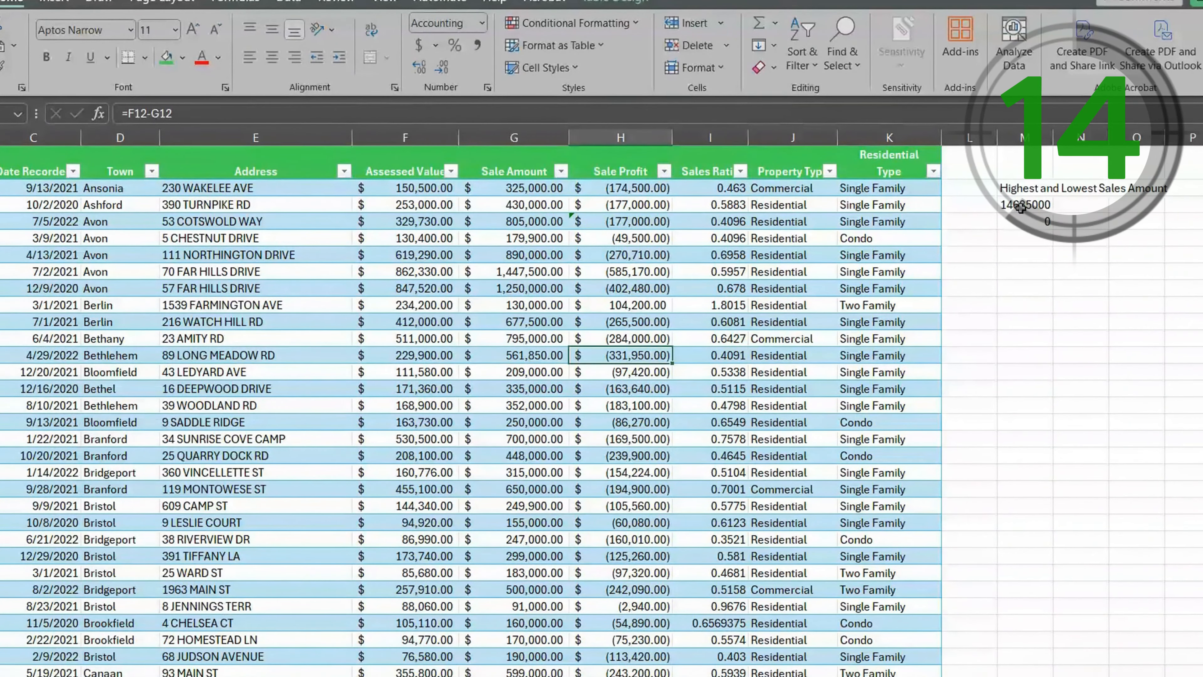
click(1040, 223)
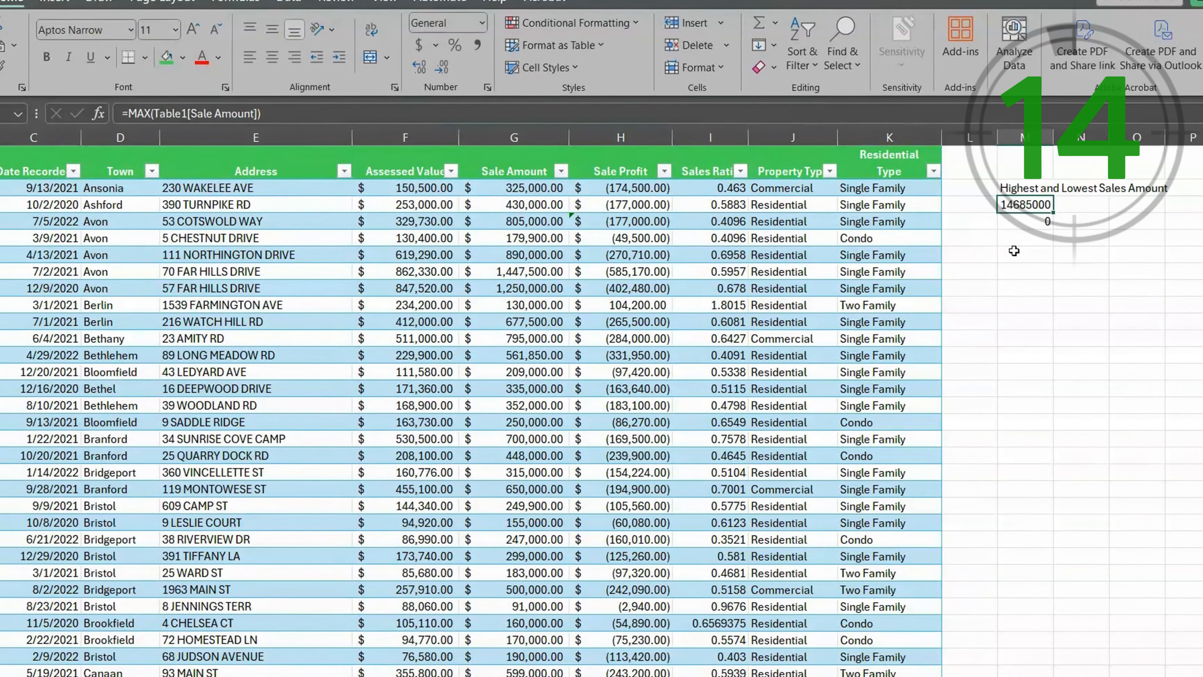
key(alt+t)
key(u)
key(t)
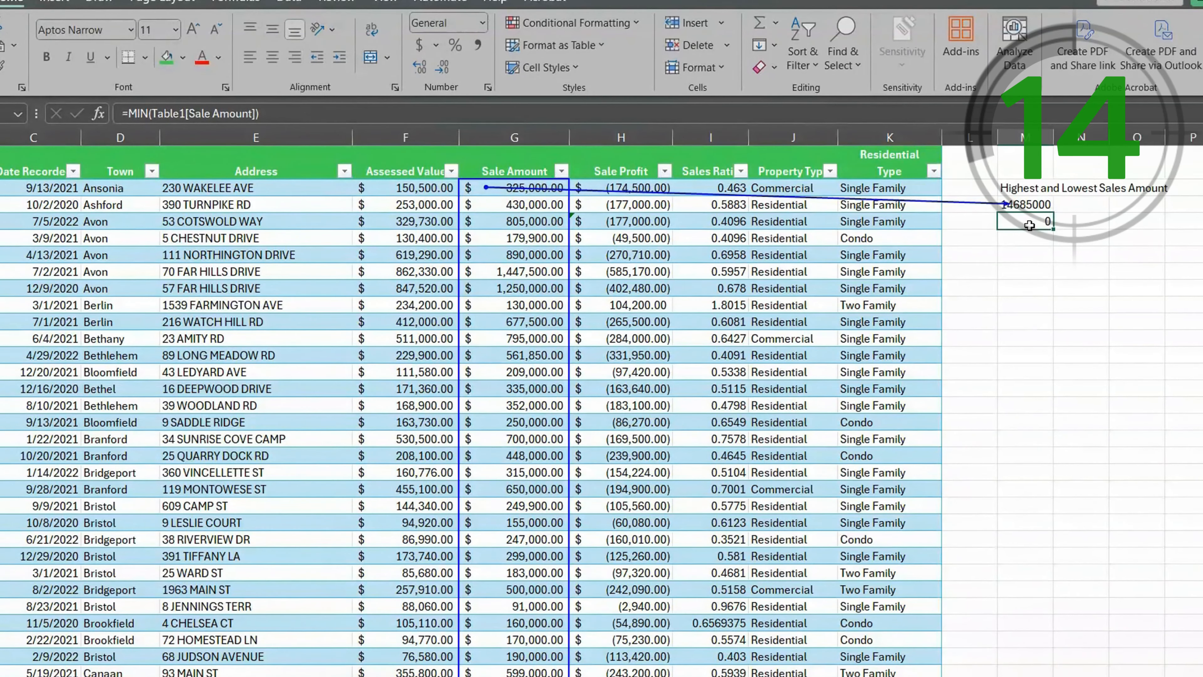
- Trace the precedents of the MIN formula in cell M4 and of the Sale Profit formula in H14
key(alt+t)
key(u)
key(t)
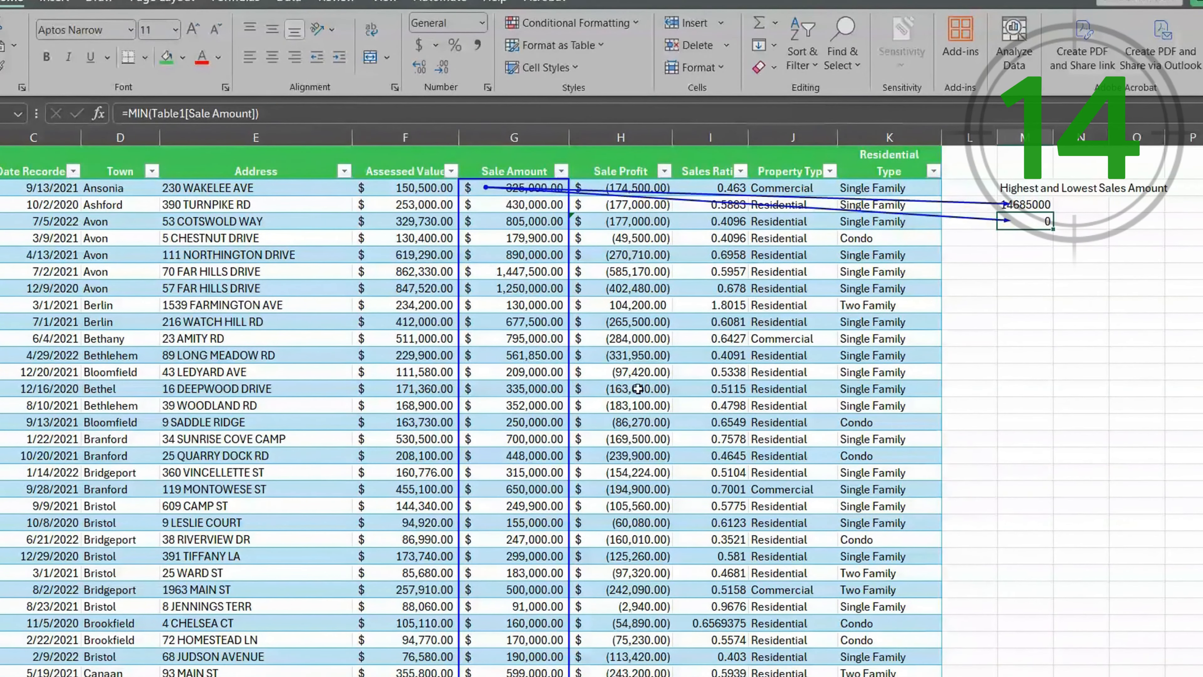
click(651, 388)
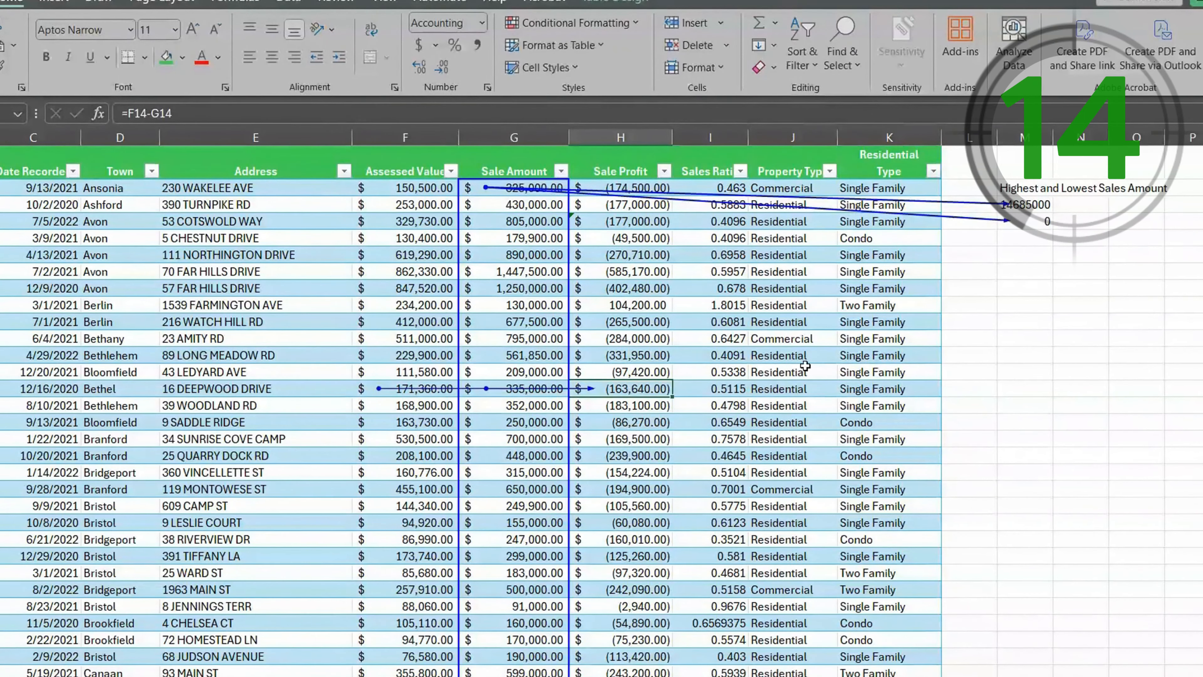
- Remove all precedent tracing arrows from the sheet and select an empty cell beside the table
click(232, 4)
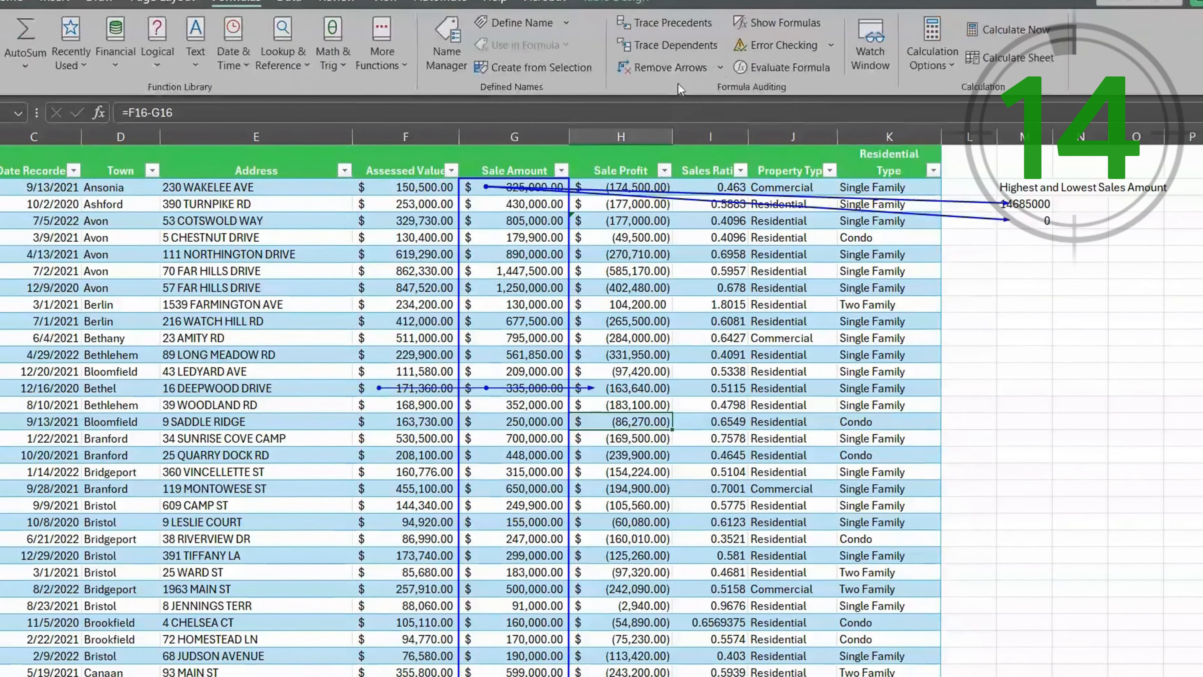
click(658, 71)
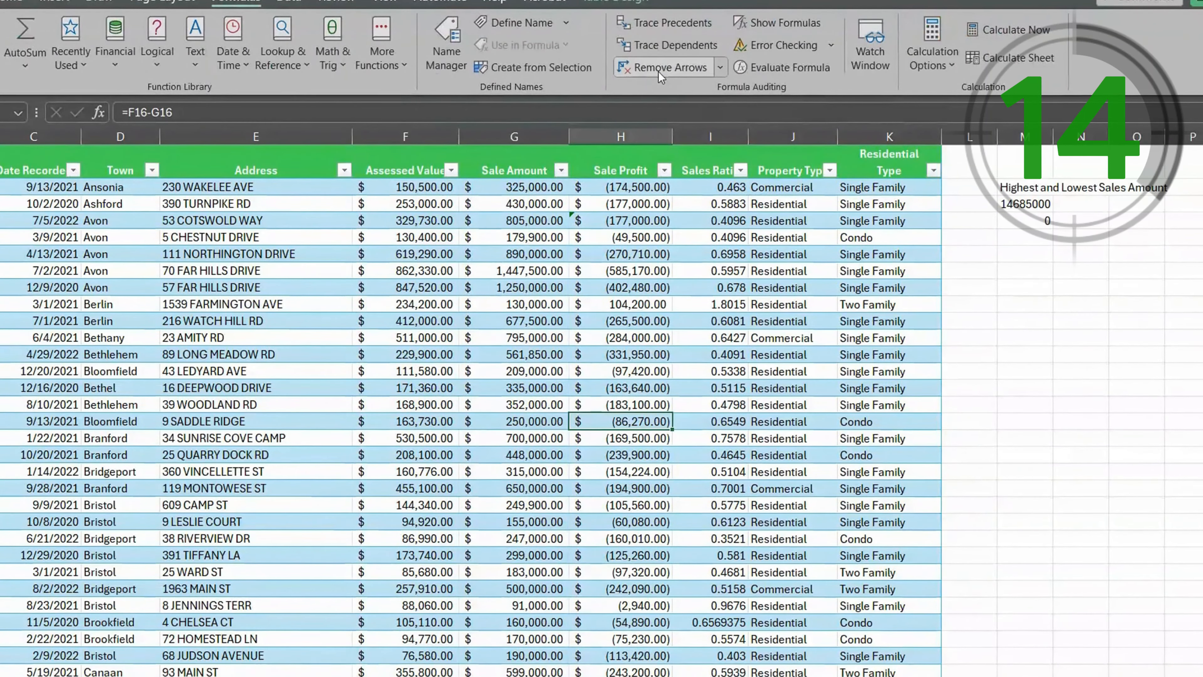
click(1079, 321)
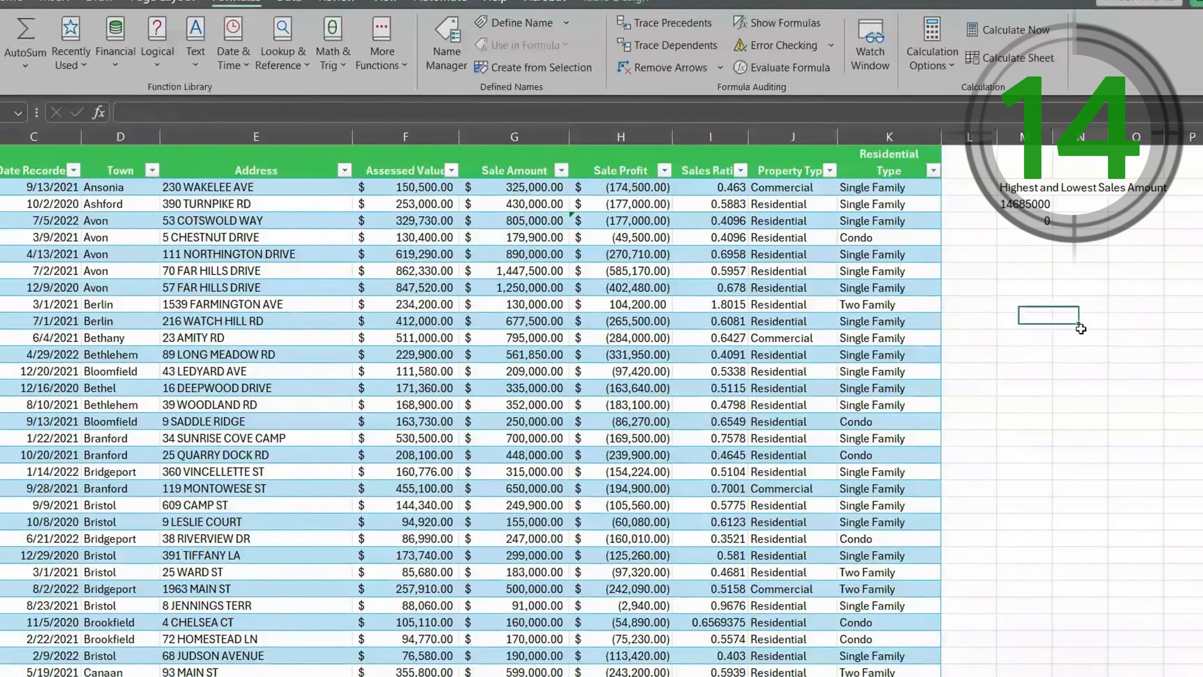